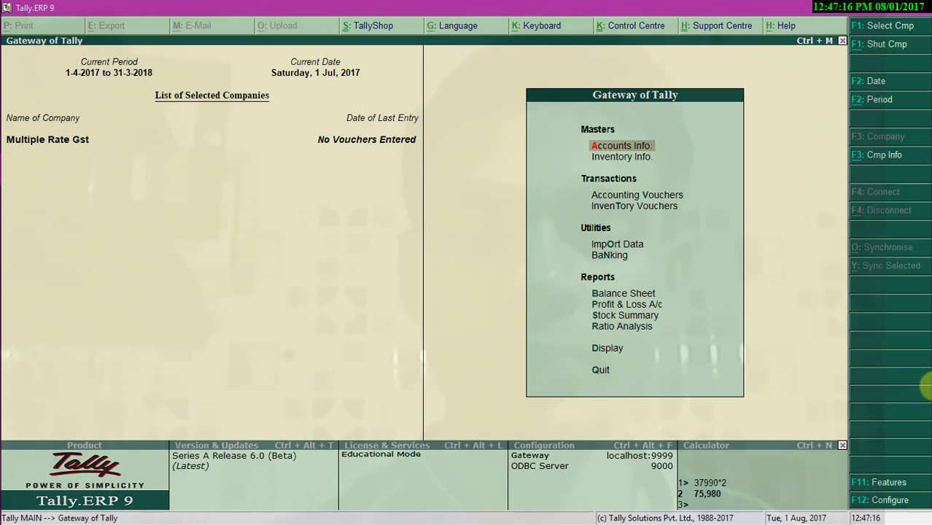
# - Turn on GST detail alteration in company features and open the GST details (Delhi, Regular)
pyautogui.press('F11')
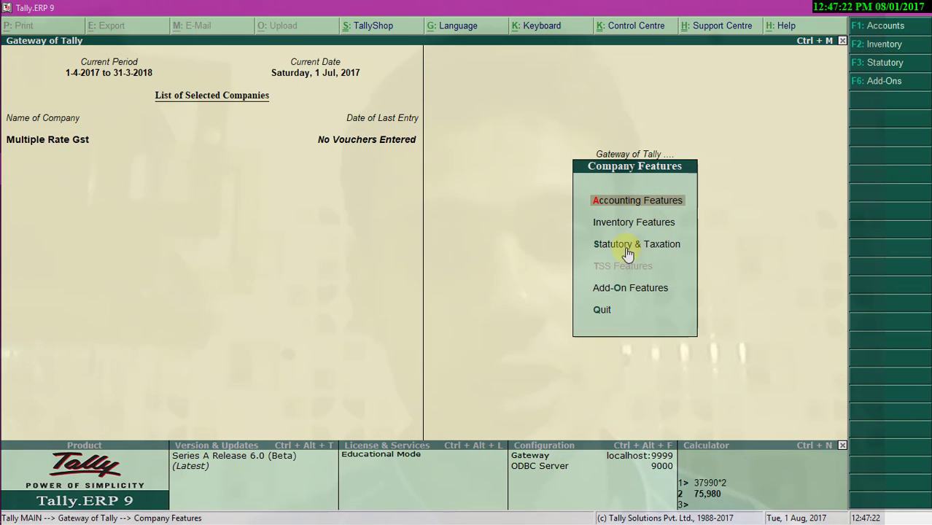
pyautogui.click(675, 246)
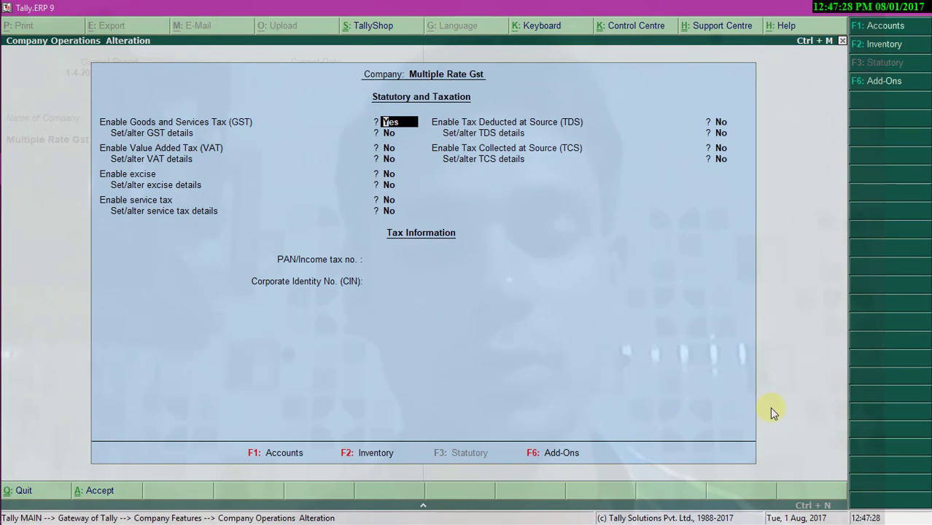
pyautogui.press('Return')
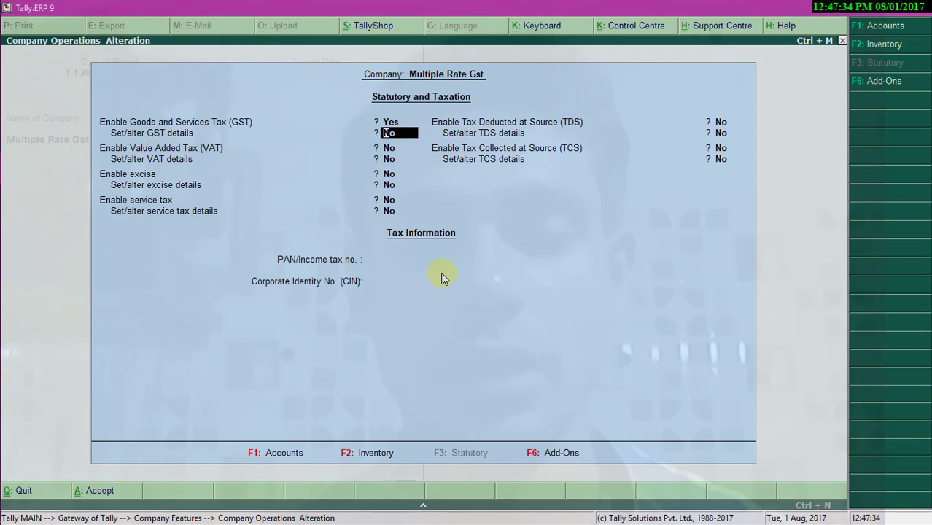
pyautogui.write('y')
pyautogui.press('Return')
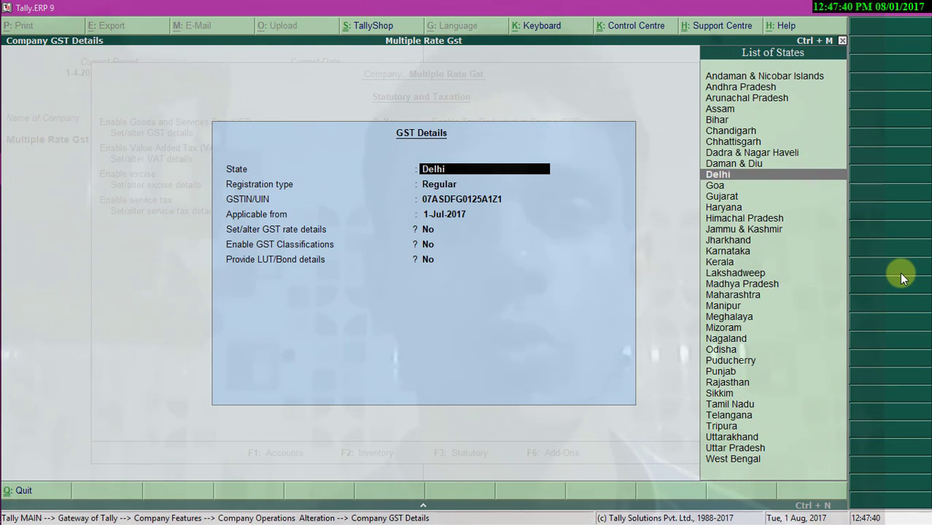
# - Accept the Delhi, Regular GST details from 1-Jul-2017 and save the statutory settings
pyautogui.press('Return')
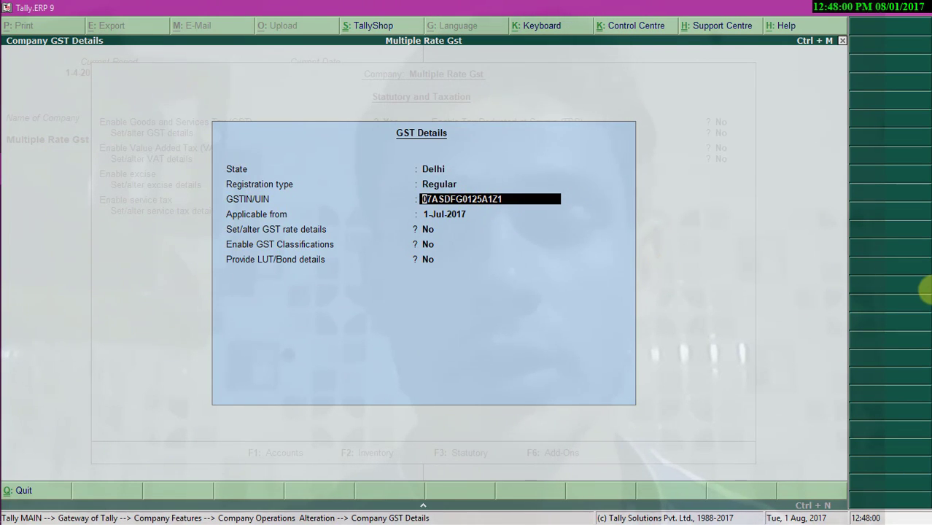
pyautogui.press('Return')
pyautogui.press('Return')
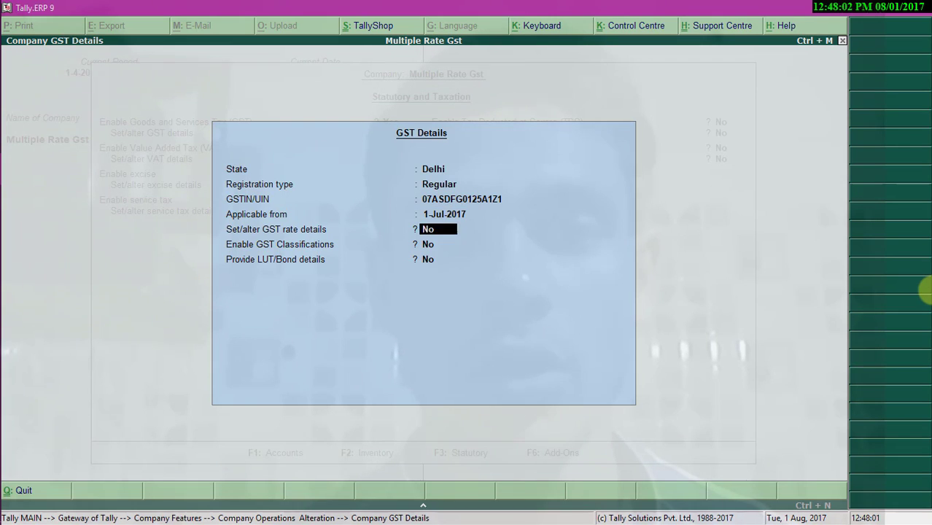
pyautogui.press('Return')
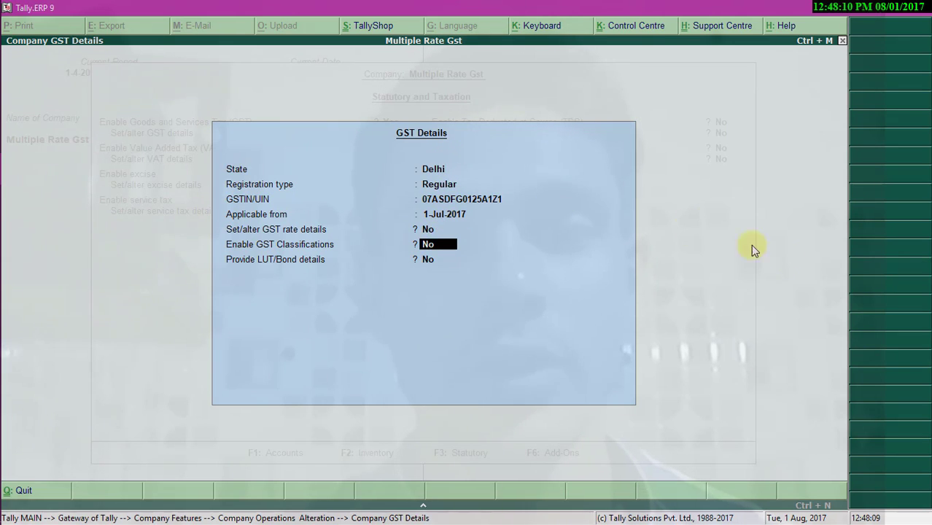
pyautogui.press('Return')
pyautogui.press('Return')
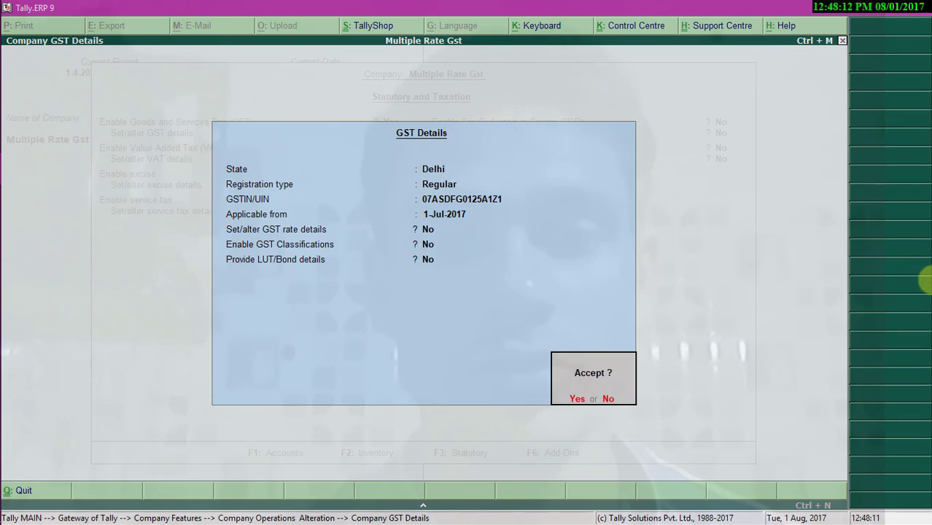
pyautogui.press('Return')
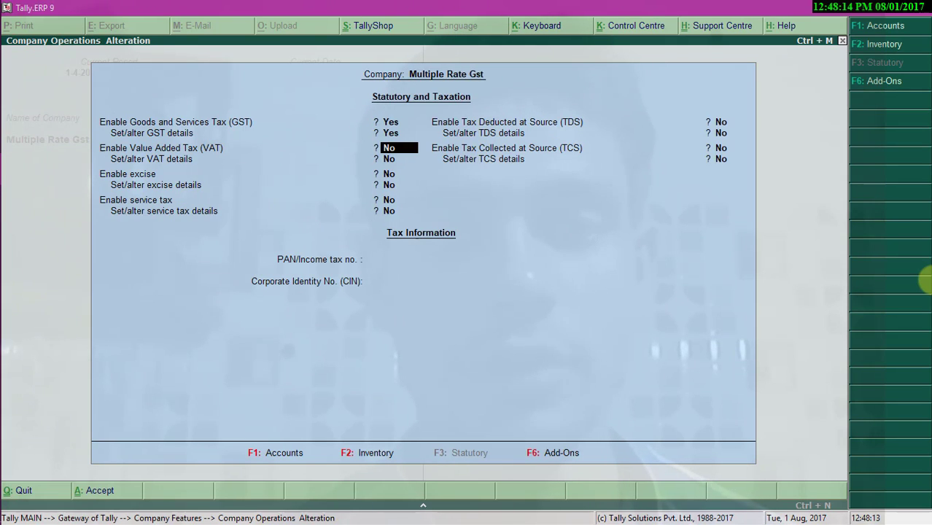
pyautogui.hotkey('ctrl', 'a')
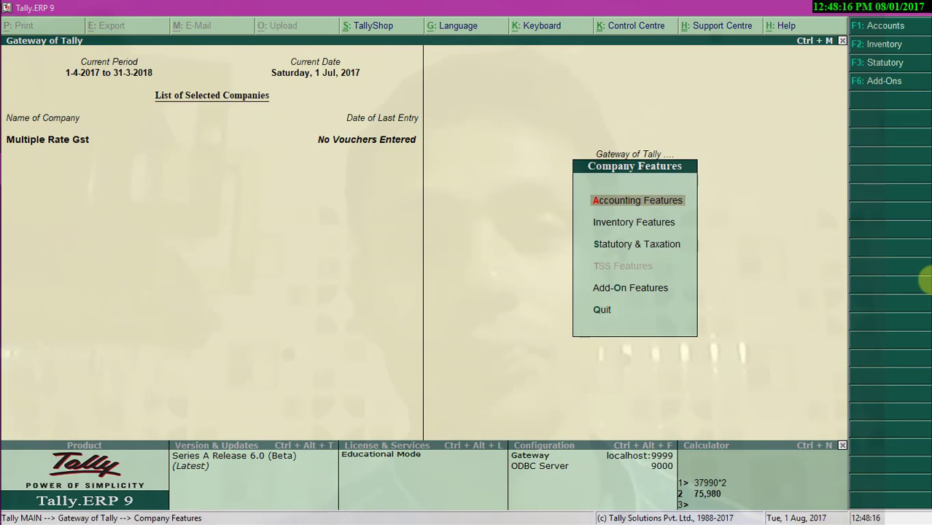
# - Start a Purchase voucher dated 1-Jul-2017 and enter the supplier invoice number
pyautogui.press('Escape')
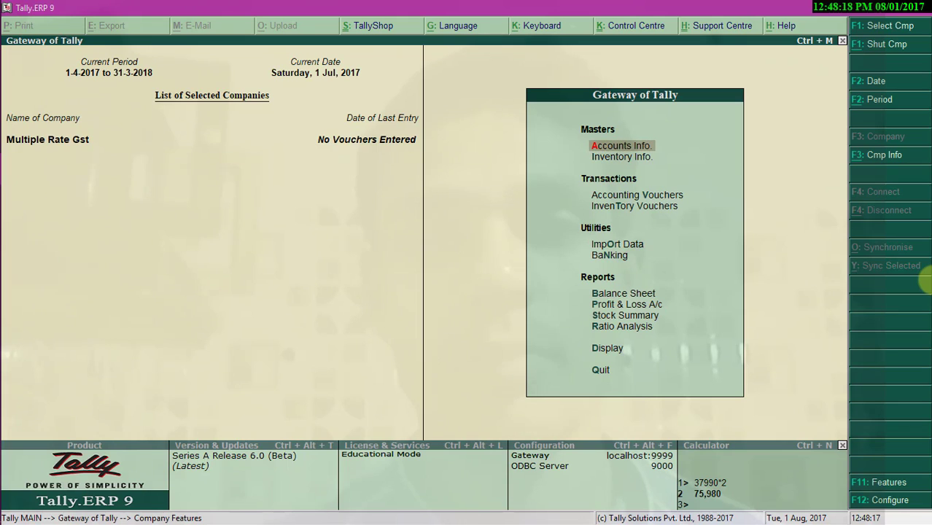
pyautogui.press('v')
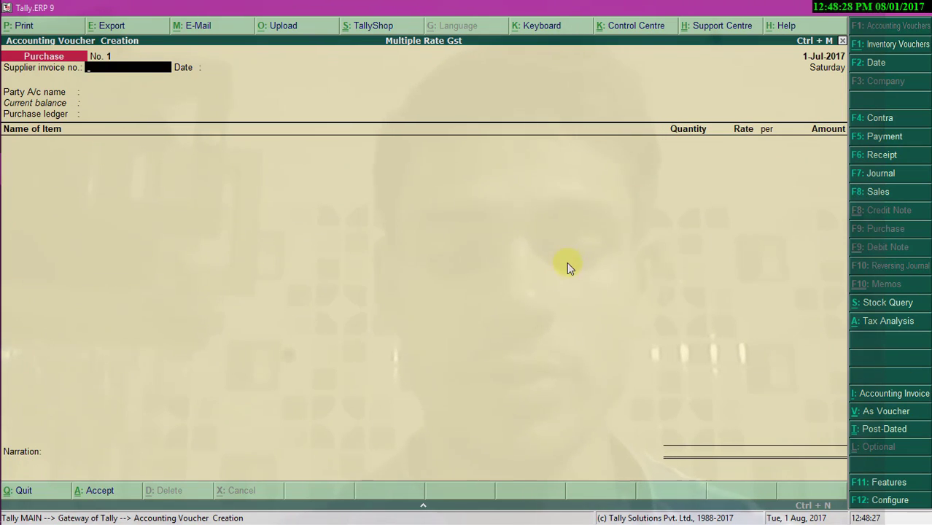
pyautogui.write('up')
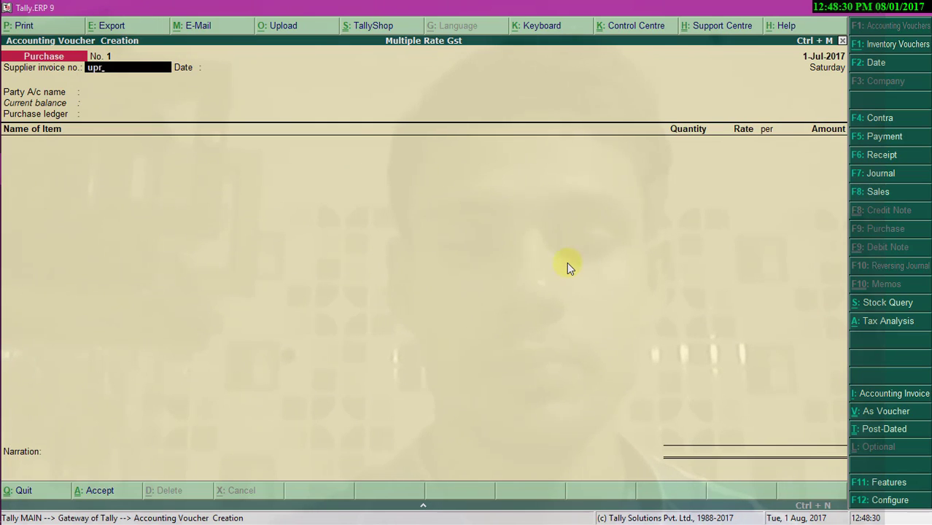
pyautogui.write('r')
pyautogui.press('BackSpace')
pyautogui.press('BackSpace')
pyautogui.write('p')
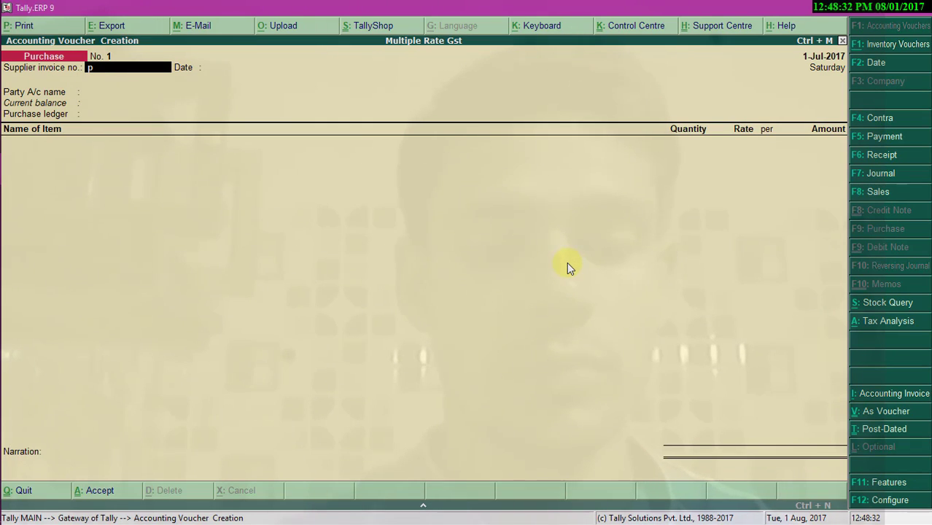
pyautogui.write('ur/')
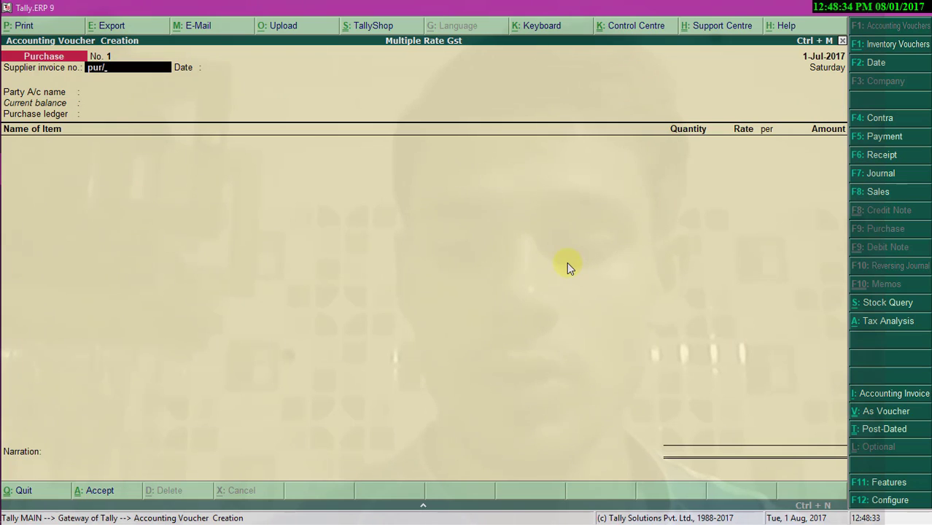
pyautogui.write('0001/20')
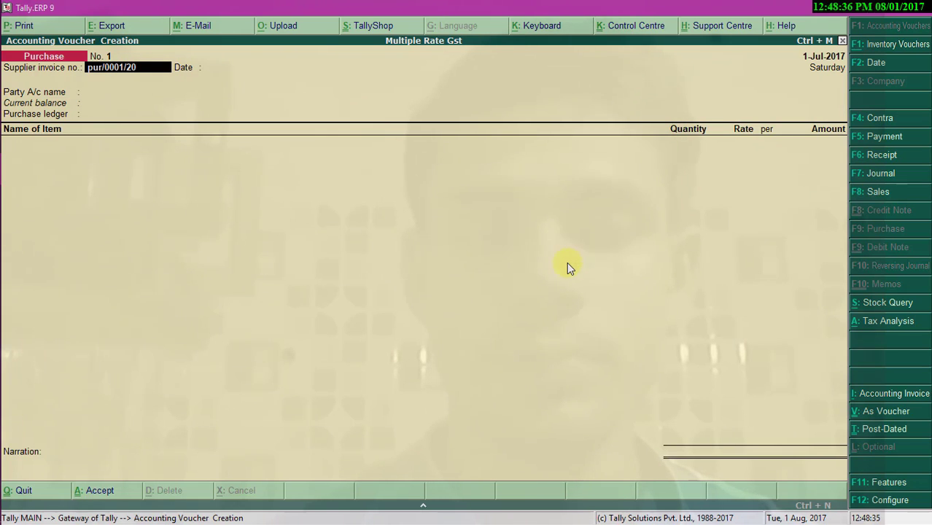
pyautogui.write('17-18')
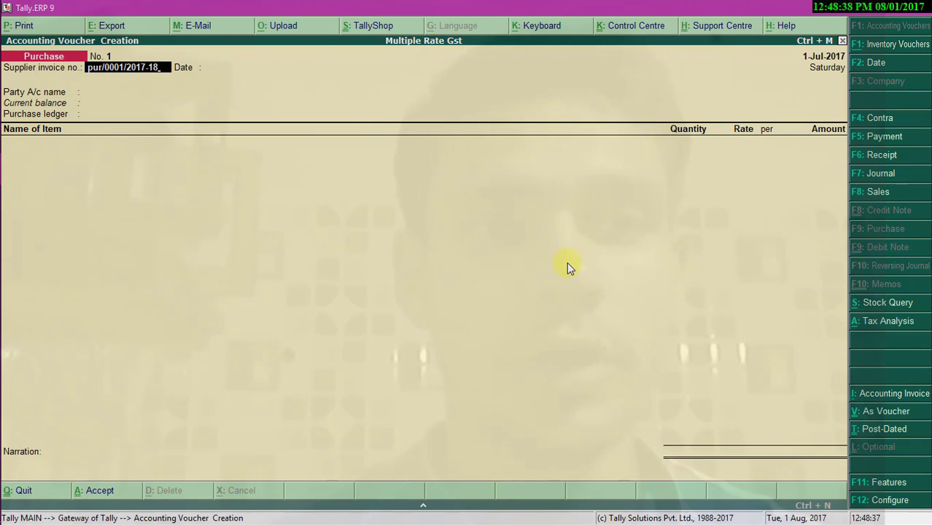
pyautogui.press('Return')
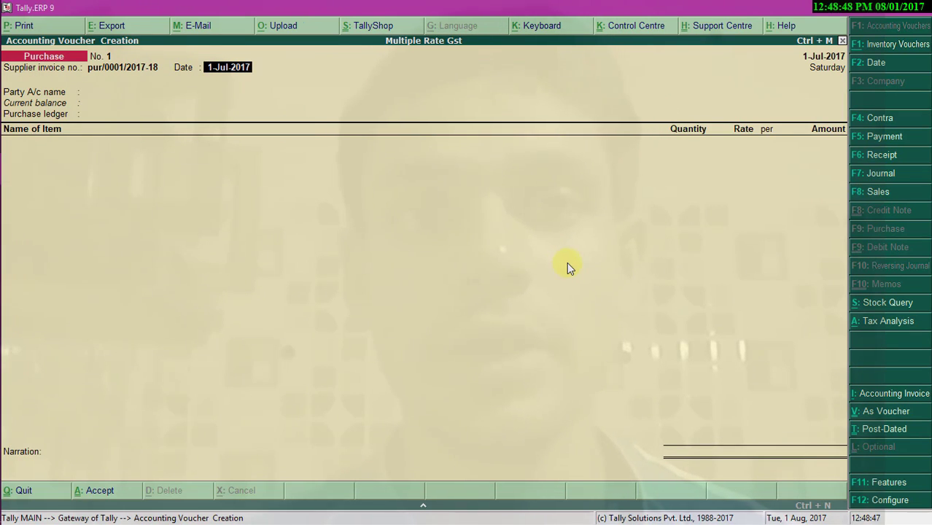
pyautogui.press('Return')
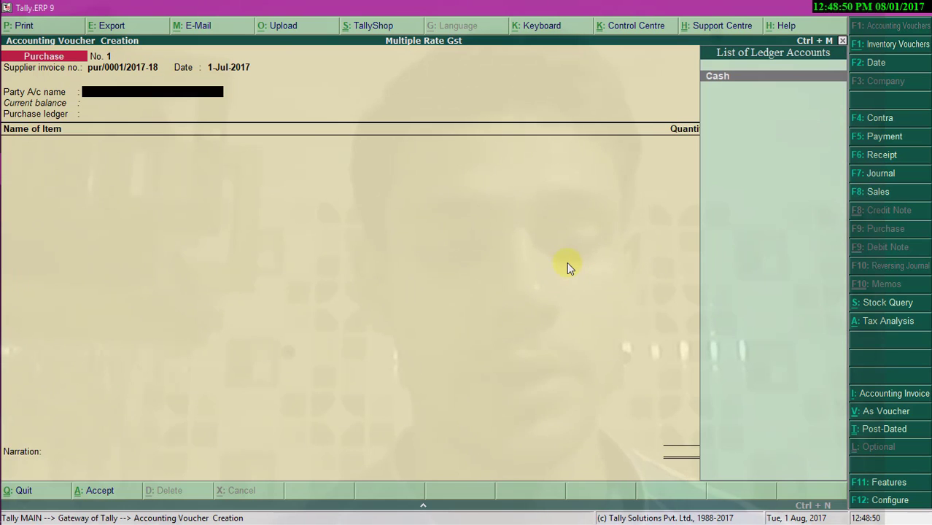
# - Create a supplier ledger with the party's name under Sundry Creditors, state Delhi, GST details enabled
pyautogui.hotkey('alt', 'c')
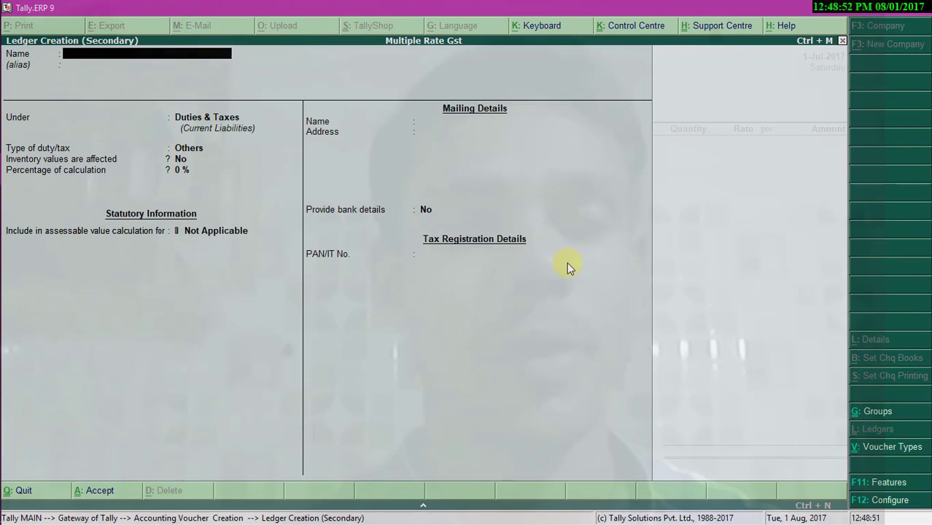
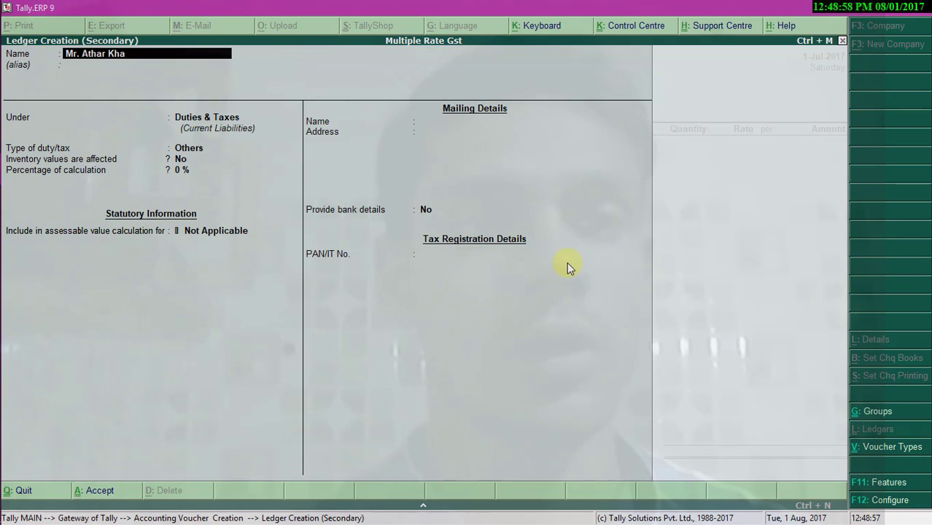
pyautogui.press('Return')
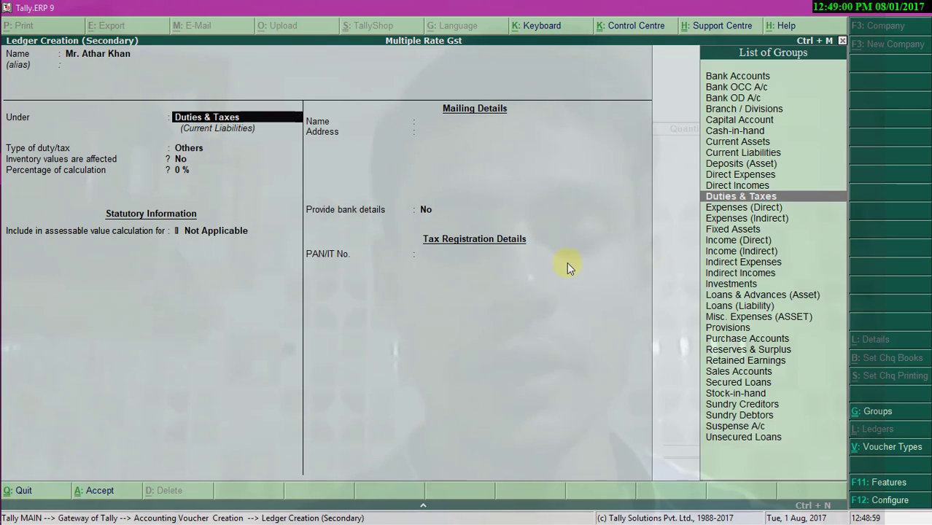
pyautogui.write('Su')
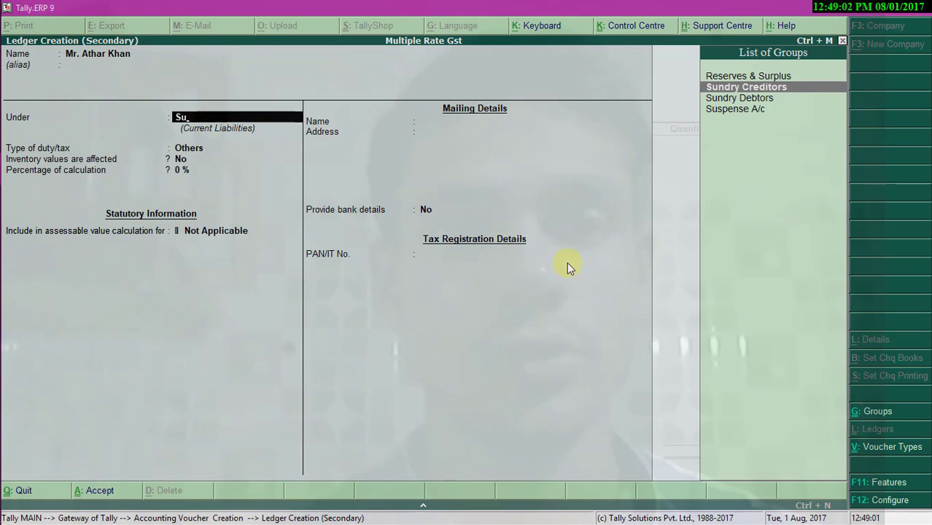
pyautogui.press('Return')
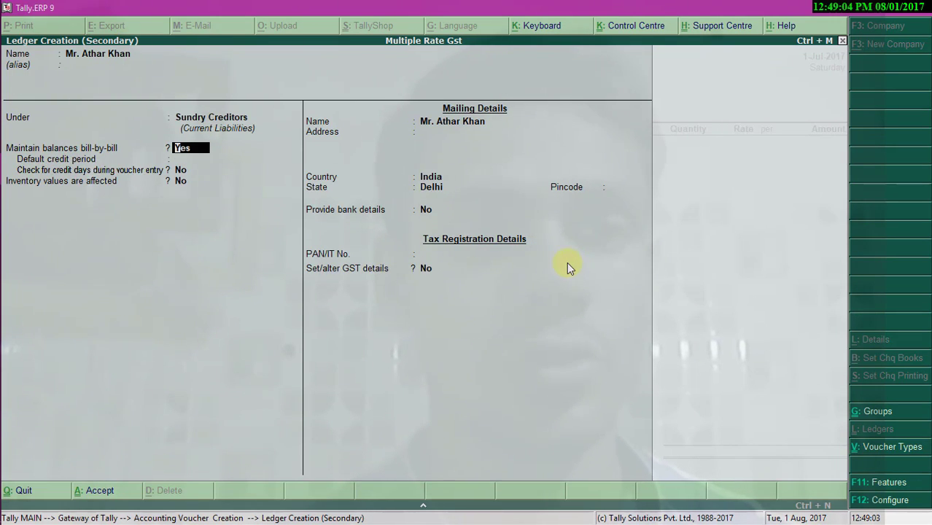
pyautogui.press('Return')
pyautogui.press('Return')
pyautogui.press('Return')
pyautogui.press('Return')
pyautogui.press('Return')
pyautogui.press('Return')
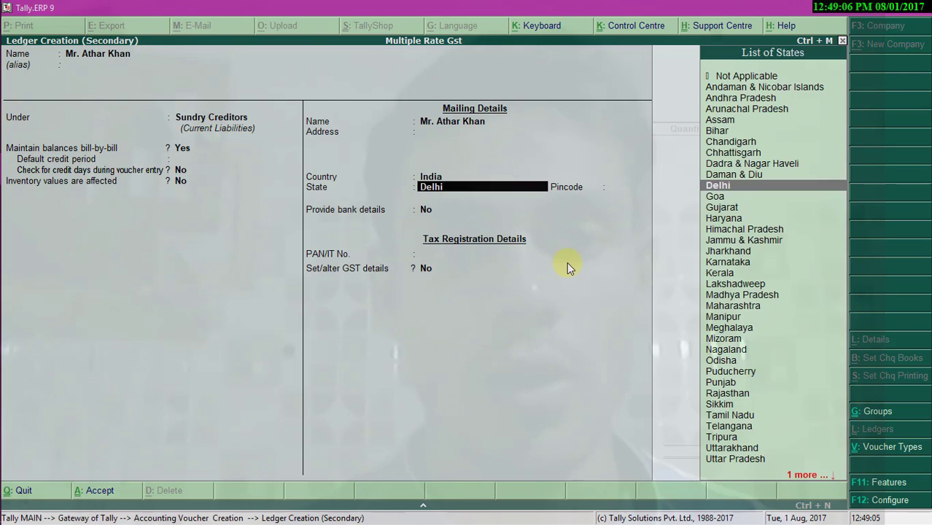
pyautogui.press('Return')
pyautogui.press('Return')
pyautogui.press('Return')
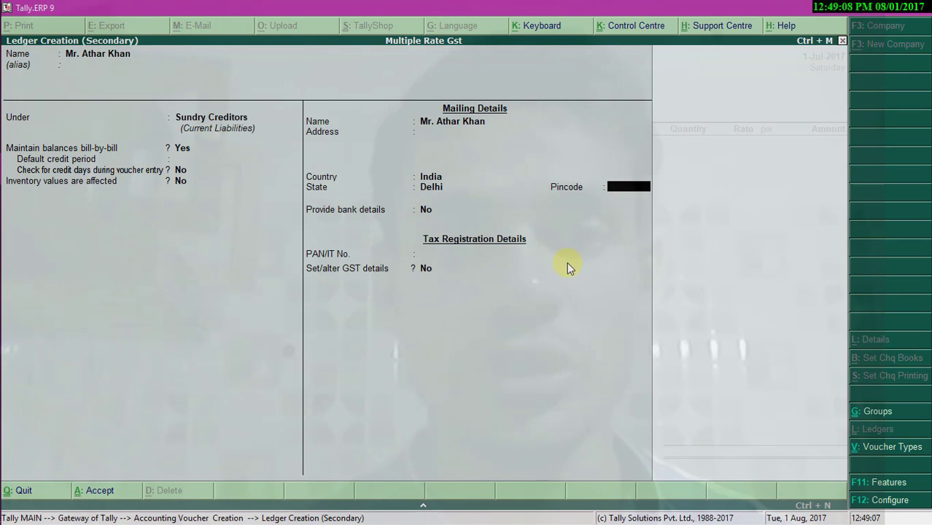
pyautogui.press('Return')
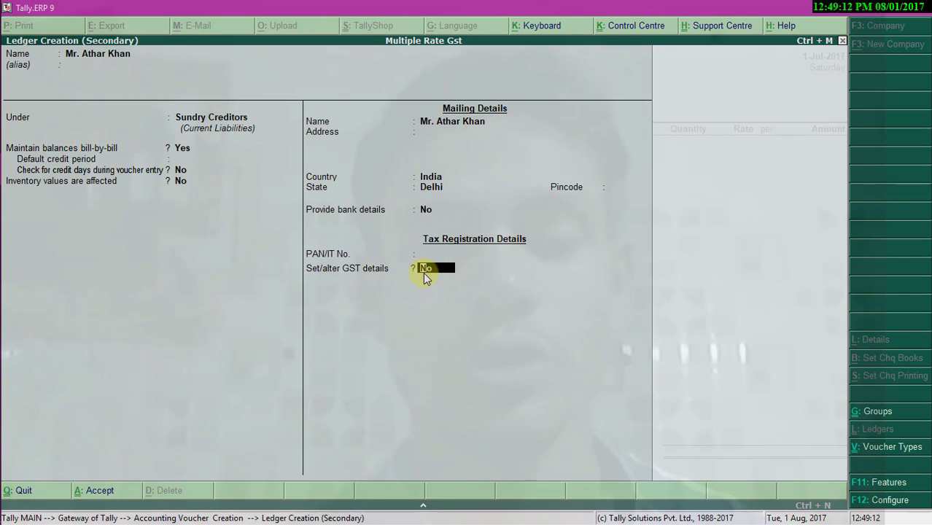
pyautogui.press('y')
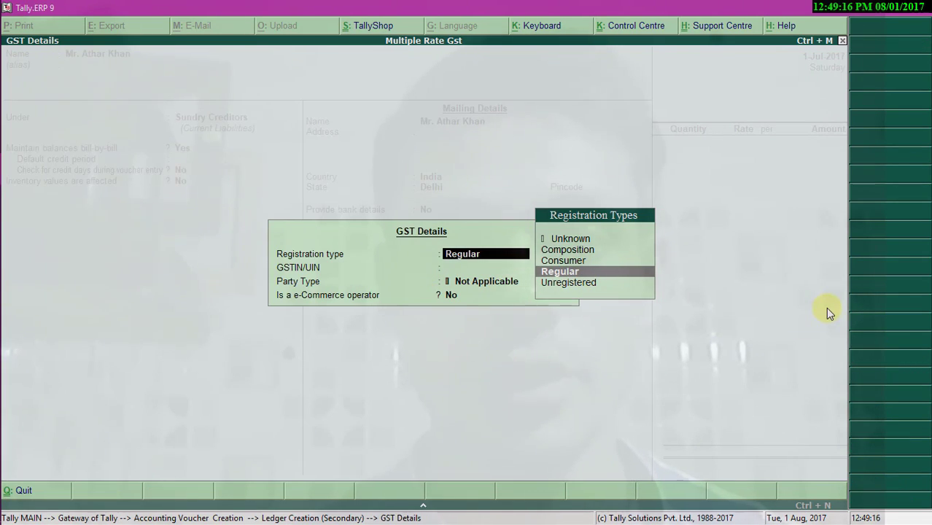
# - Register the supplier as Regular with its GSTIN, party type Not Applicable, and save the ledger
pyautogui.press('Return')
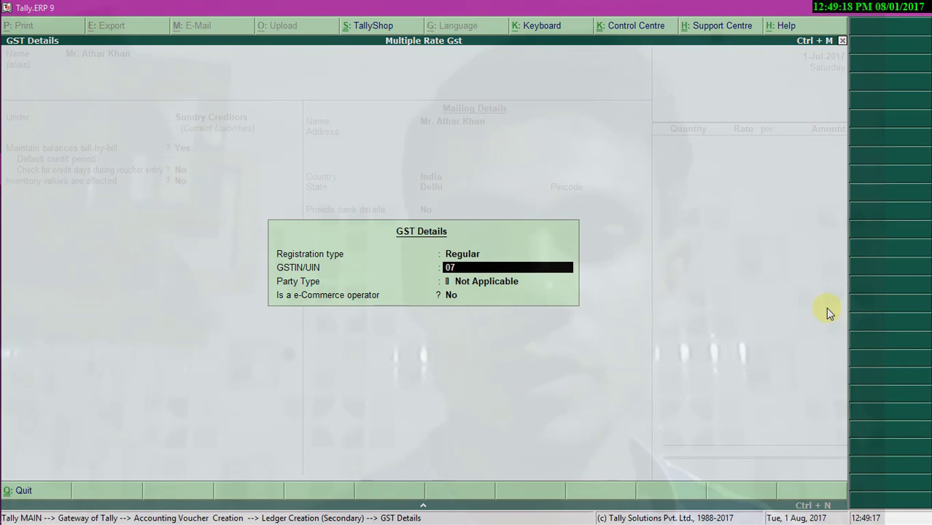
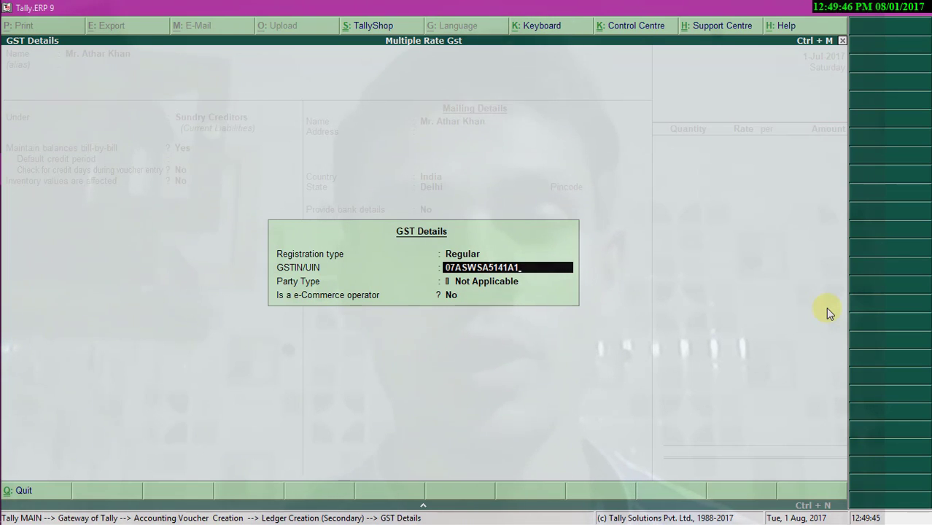
pyautogui.press('Return')
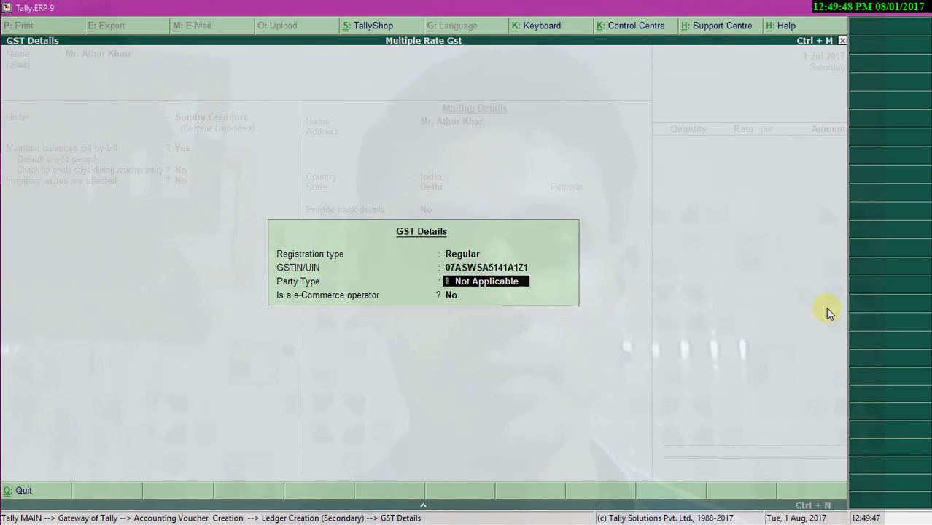
pyautogui.press('Return')
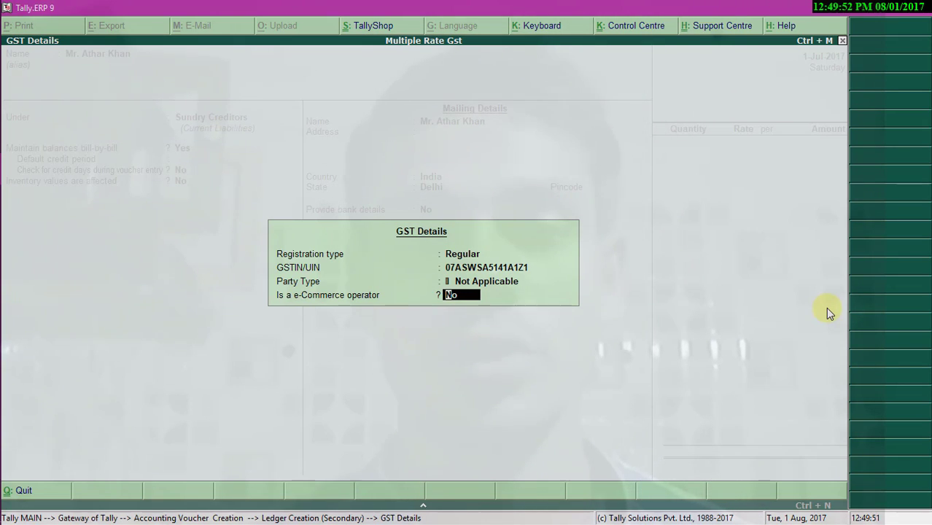
pyautogui.press('Return')
pyautogui.press('Return')
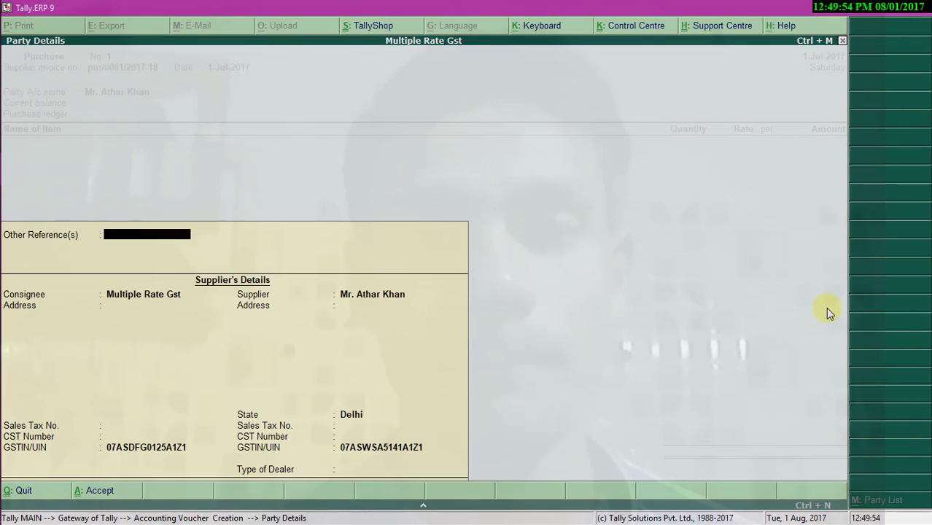
pyautogui.press('Return')
pyautogui.press('Return')
pyautogui.press('Return')
pyautogui.press('Return')
pyautogui.press('Return')
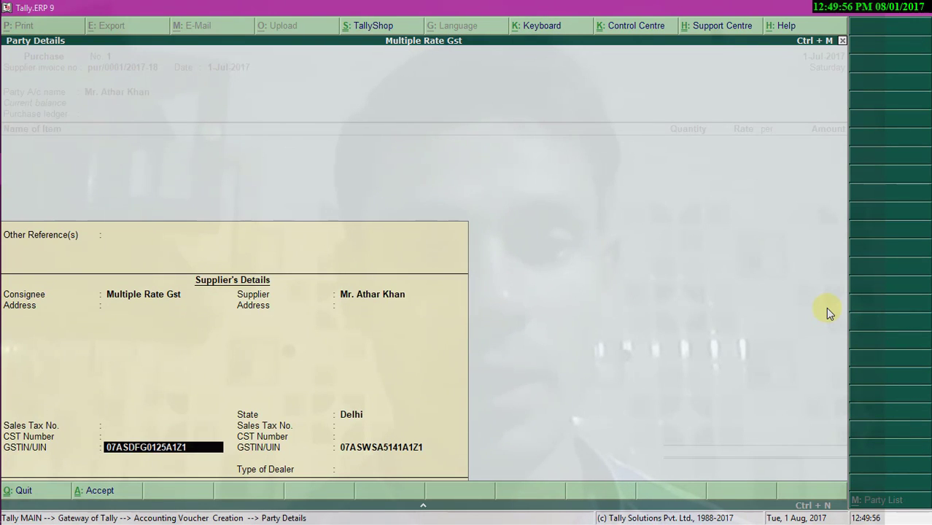
# - Set the supplier's Type of Dealer to Regular in Party Details and return to the voucher
pyautogui.press('Return')
pyautogui.press('Return')
pyautogui.press('Return')
pyautogui.press('Return')
pyautogui.press('Return')
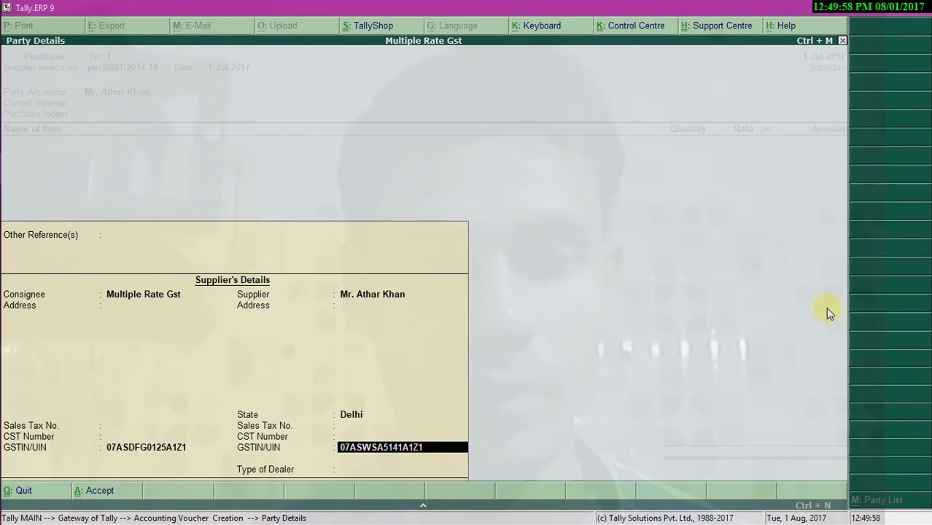
pyautogui.press('Down')
pyautogui.press('Down')
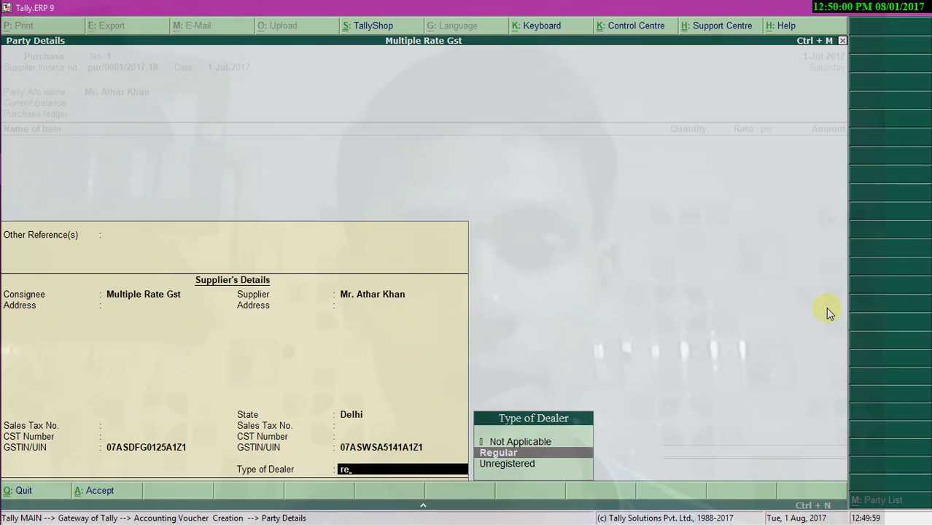
pyautogui.press('Return')
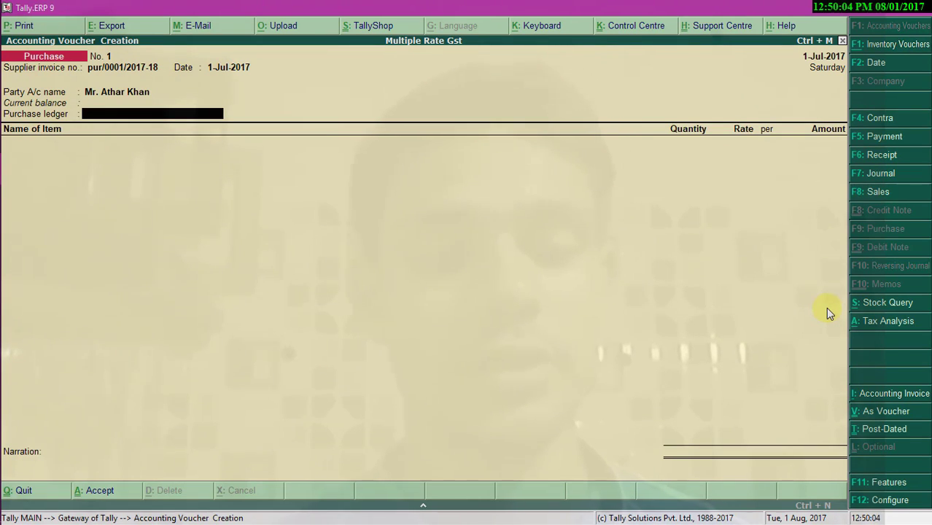
# - Create a 'Purchase' ledger under Purchase Accounts, GST Applicable, with supply type Goods
pyautogui.hotkey('alt', 'c')
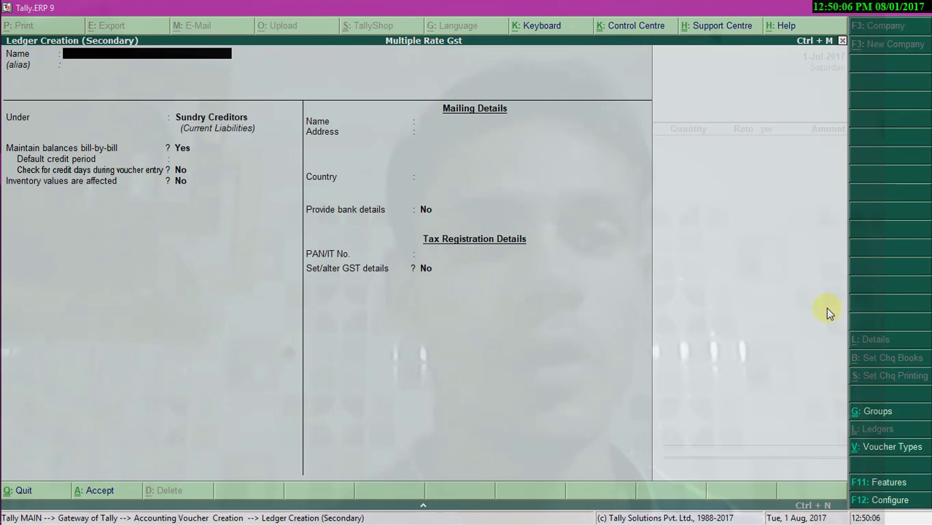
pyautogui.write('Purchase')
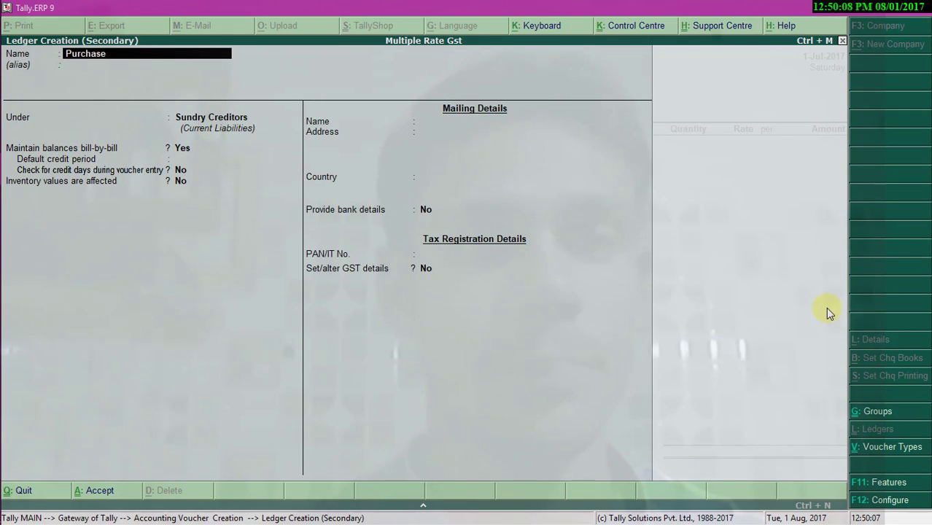
pyautogui.press('Return')
pyautogui.press('Return')
pyautogui.write('Pu')
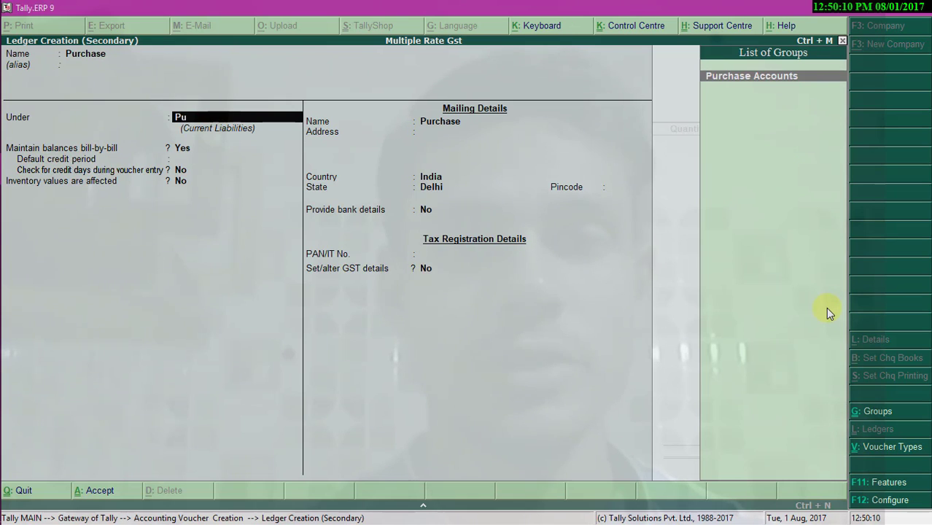
pyautogui.press('Return')
pyautogui.press('Return')
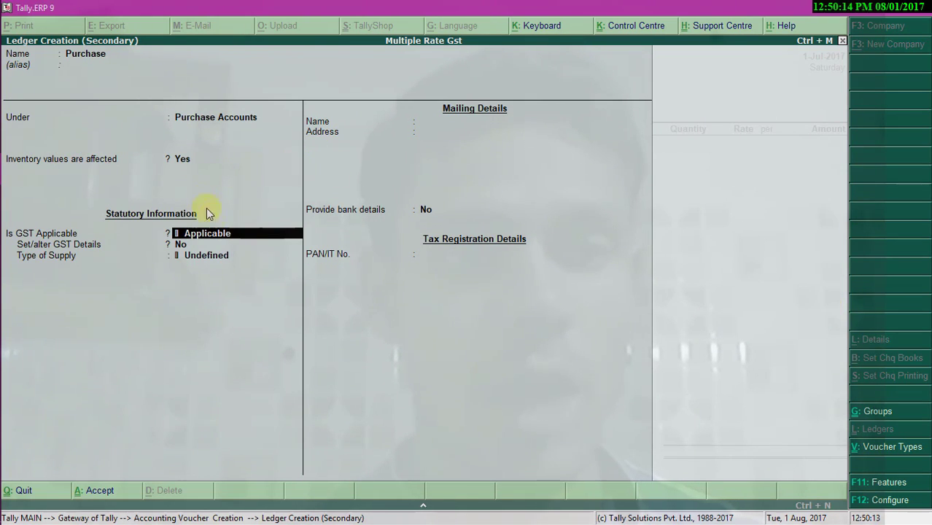
pyautogui.press('Return')
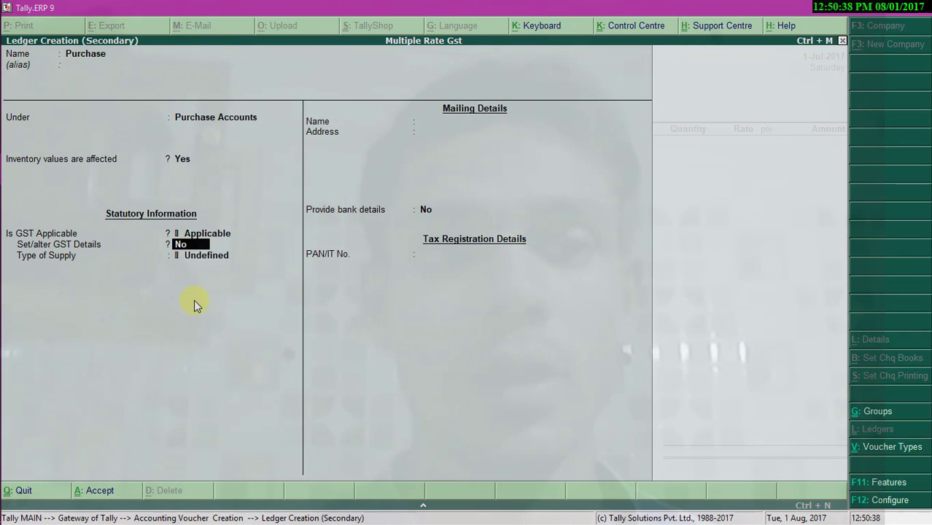
pyautogui.press('Return')
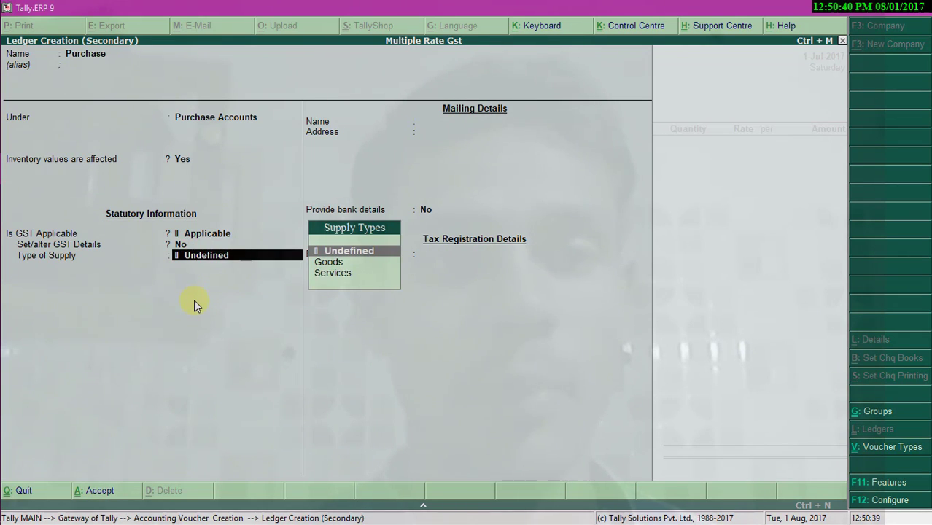
pyautogui.press('Down')
pyautogui.press('Return')
pyautogui.press('Return')
pyautogui.press('Return')
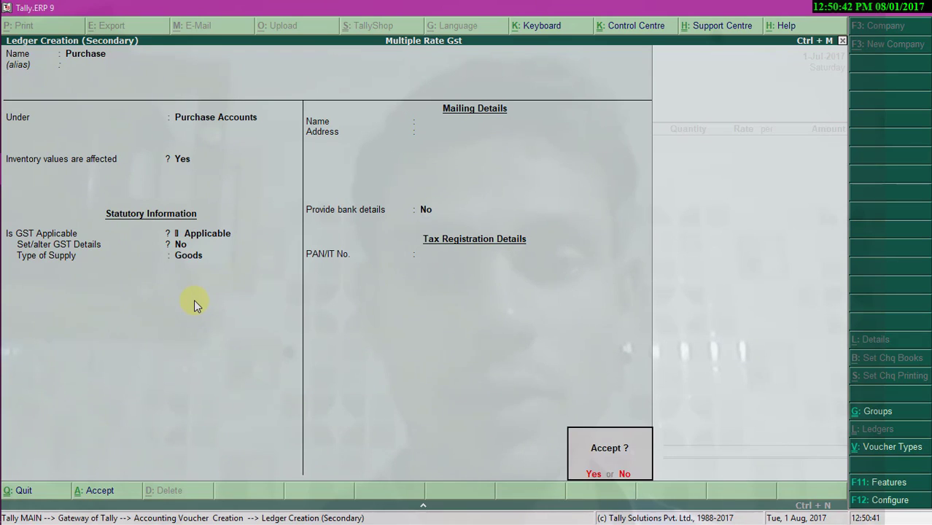
pyautogui.press('Return')
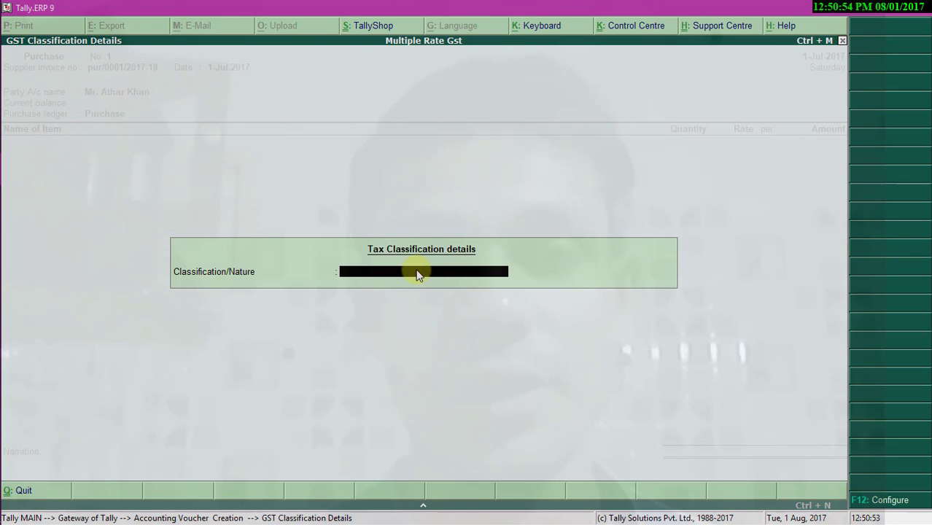
# - Classify the Purchase ledger's nature of transaction as Purchase Taxable and return to the voucher
pyautogui.press('space')
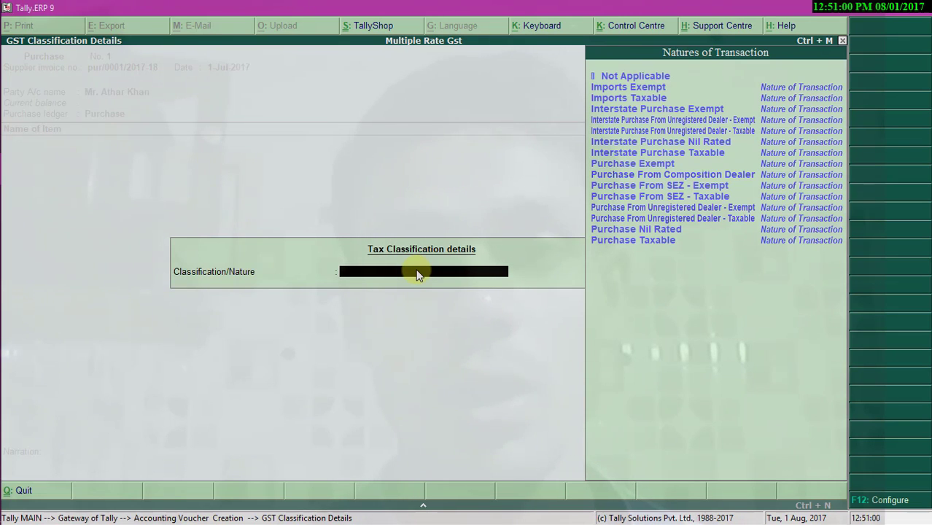
pyautogui.press('Up')
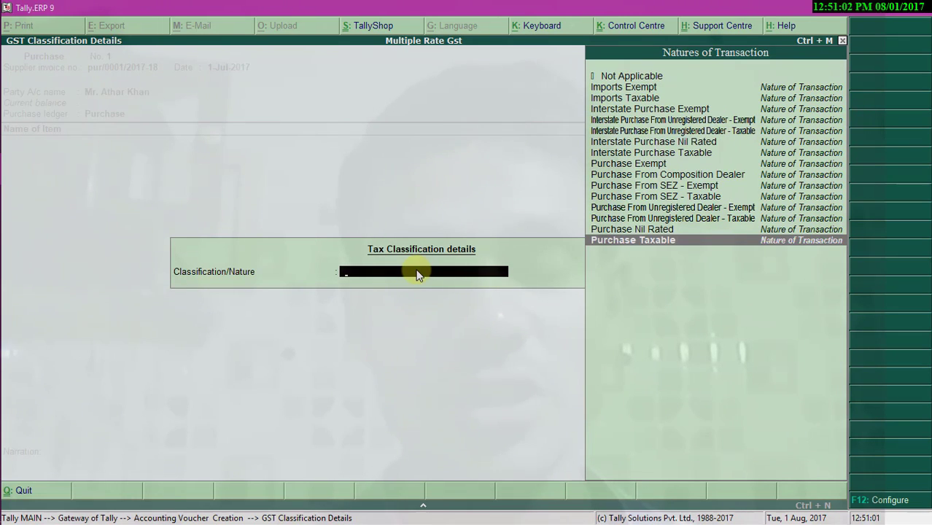
pyautogui.press('Return')
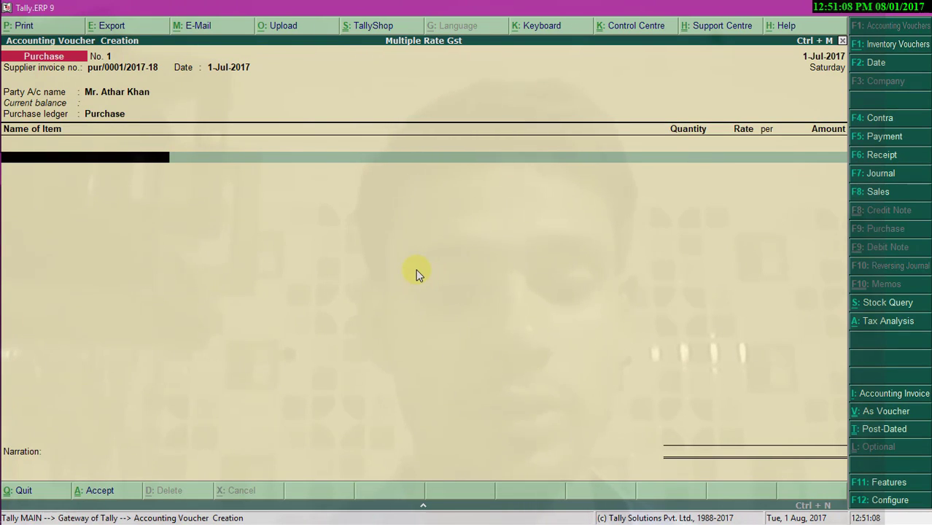
# - Add Mouse to the voucher: 20 pieces at 100, amounting to 2,000.00
pyautogui.press('space')
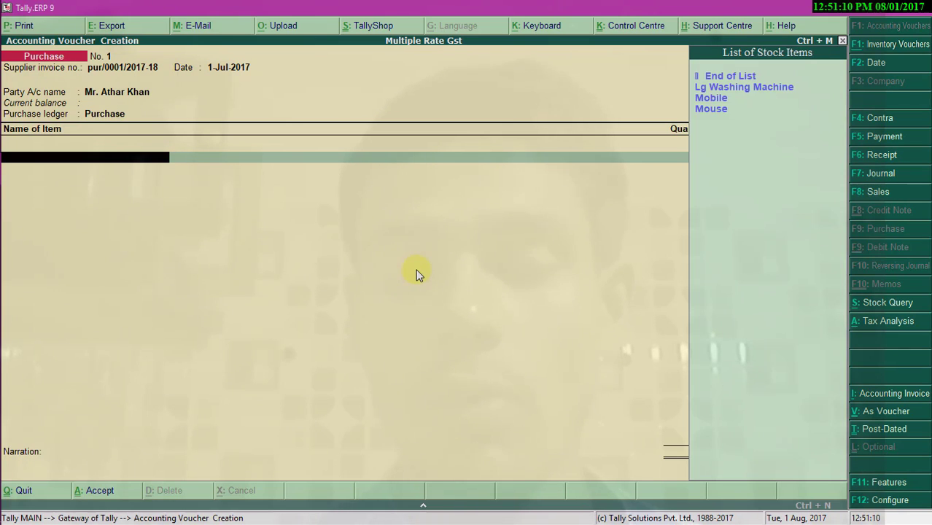
pyautogui.press('Down')
pyautogui.press('Down')
pyautogui.press('Down')
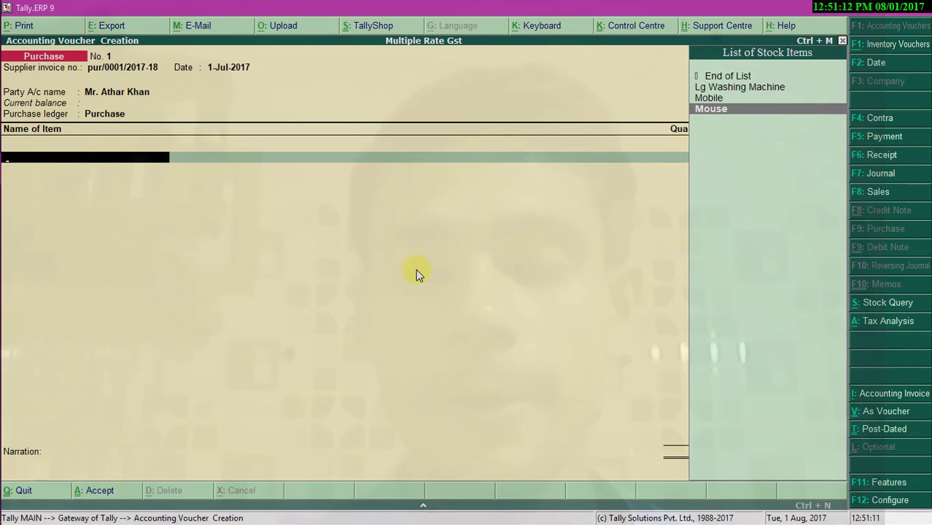
pyautogui.press('Return')
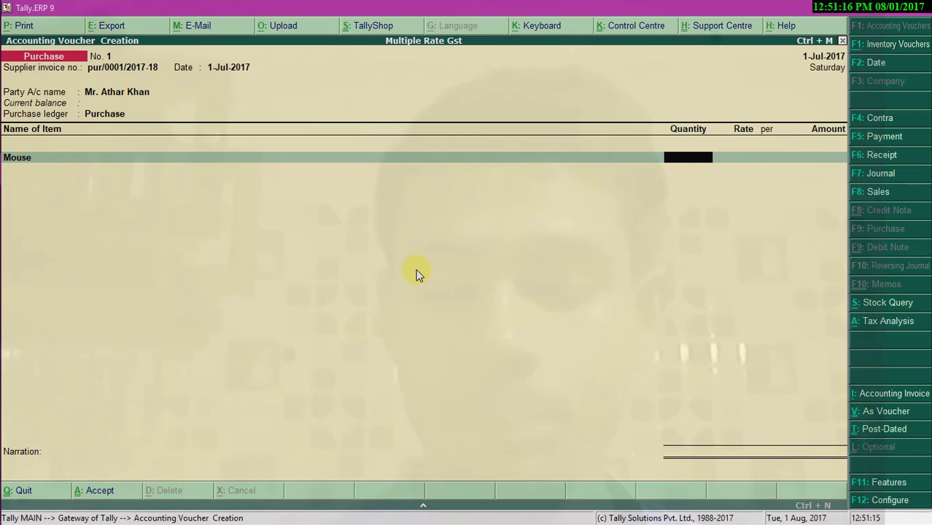
pyautogui.write('20')
pyautogui.press('Return')
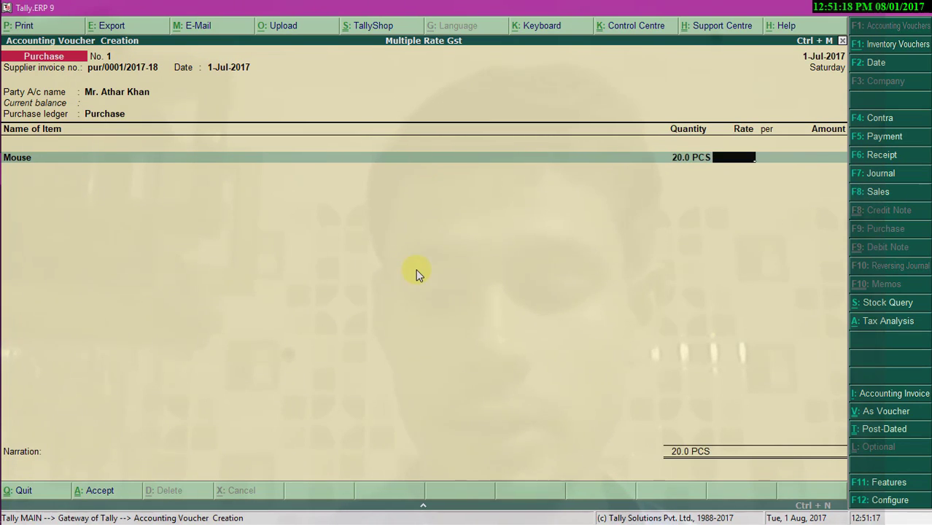
pyautogui.write('100')
pyautogui.press('Return')
pyautogui.press('Return')
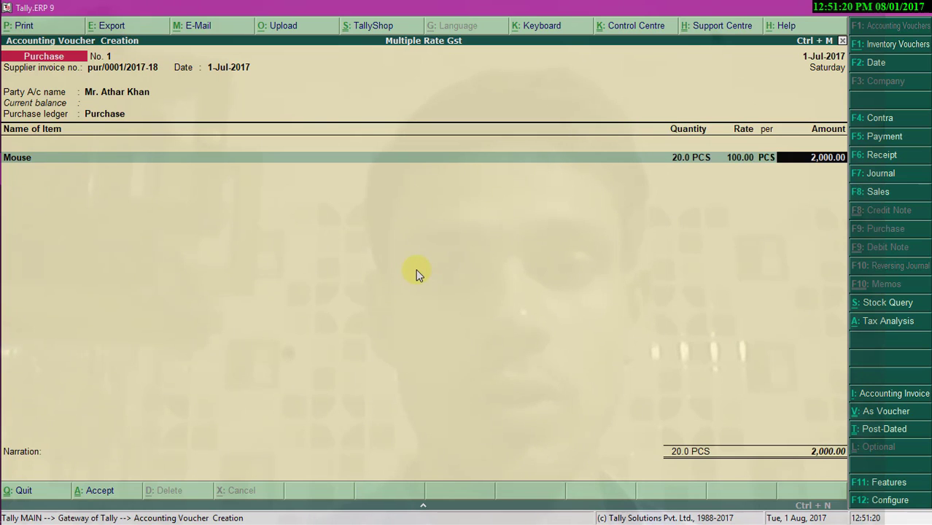
pyautogui.press('Return')
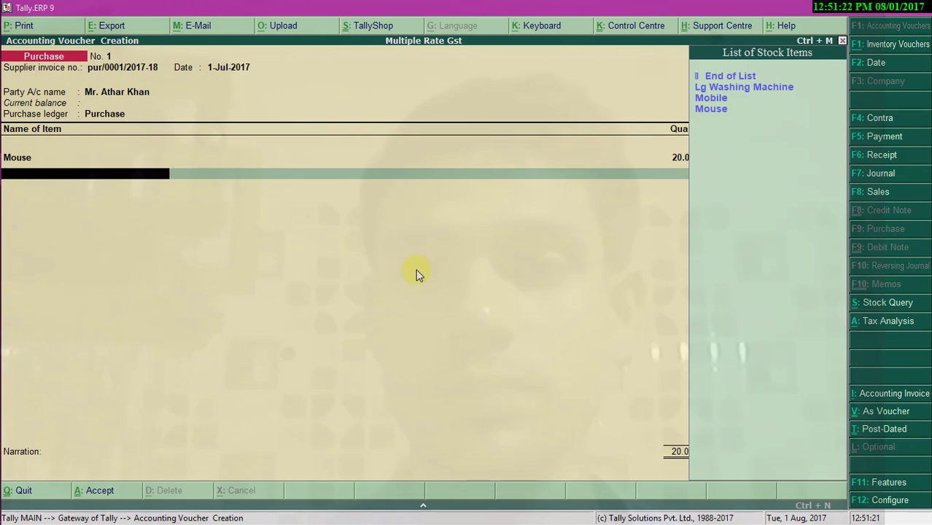
# - Add Mobile (10 at 5,000) and Lg Washing Machine (5 at 7,500) as further item lines
pyautogui.write('m')
pyautogui.press('Return')
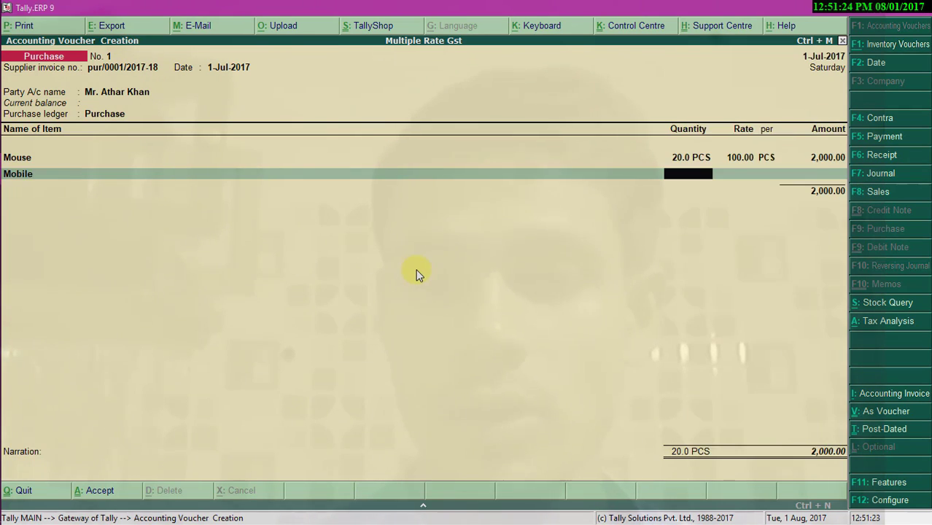
pyautogui.write('10')
pyautogui.press('Return')
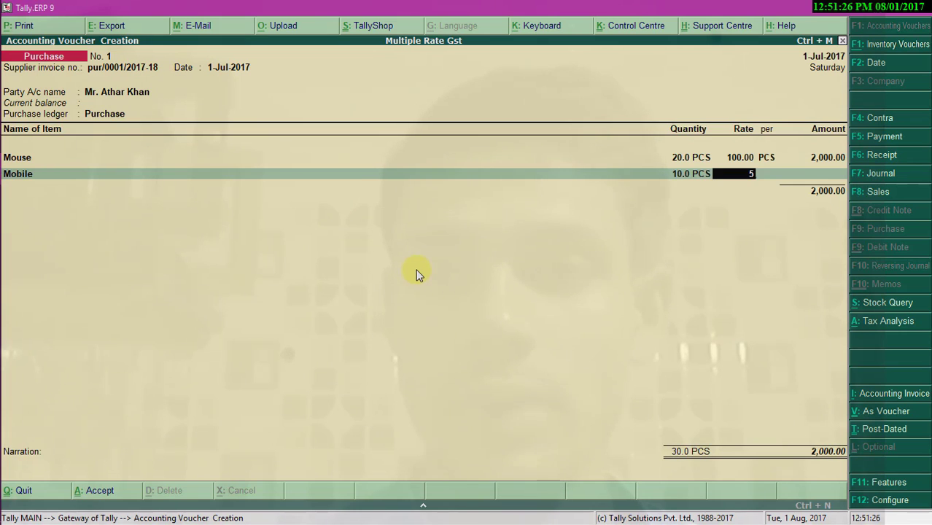
pyautogui.press('Return')
pyautogui.press('Return')
pyautogui.press('Return')
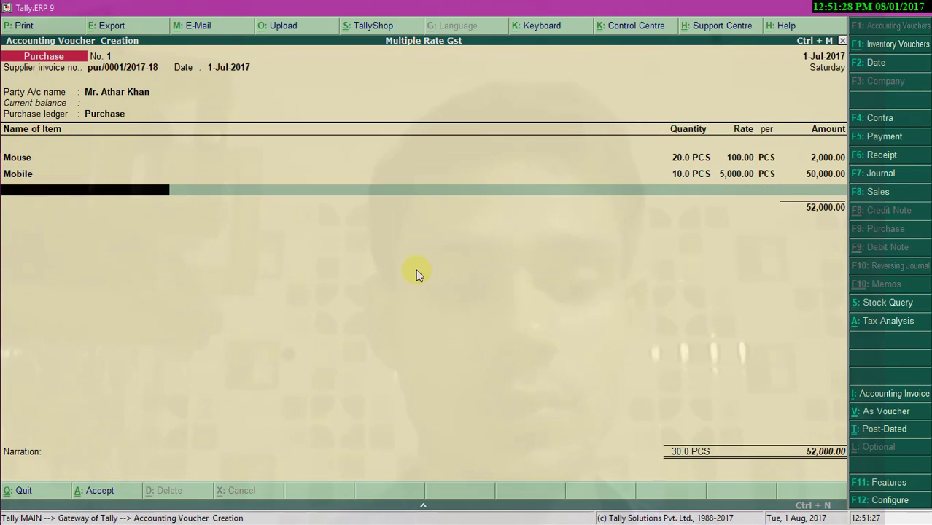
pyautogui.press('Down')
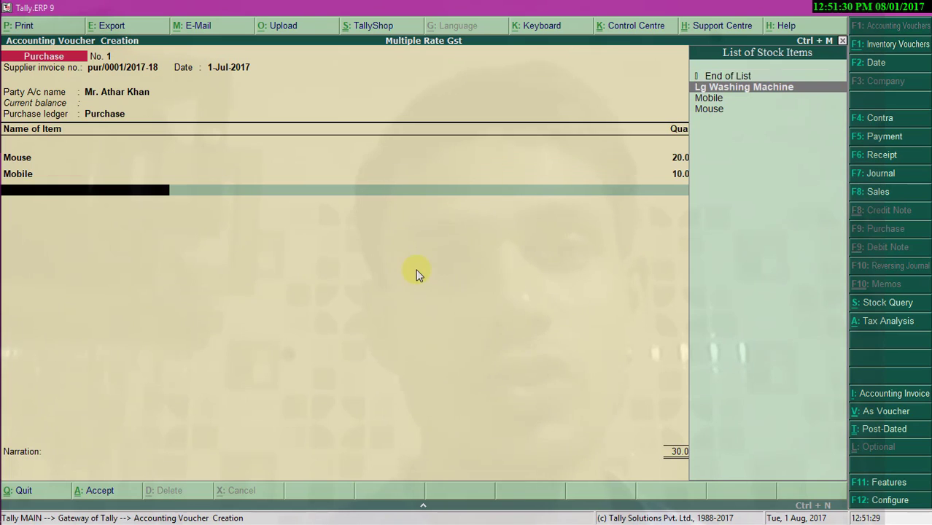
pyautogui.press('Return')
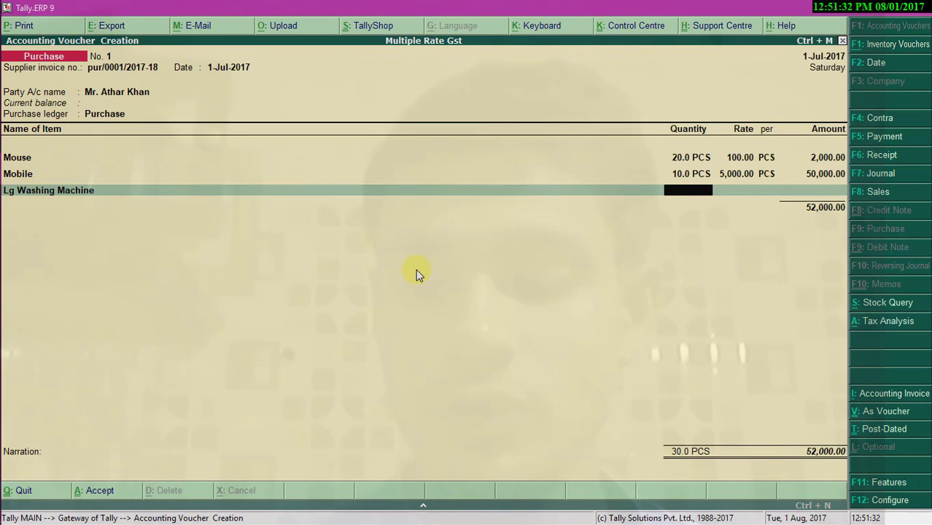
pyautogui.write('5')
pyautogui.press('Return')
pyautogui.write('7')
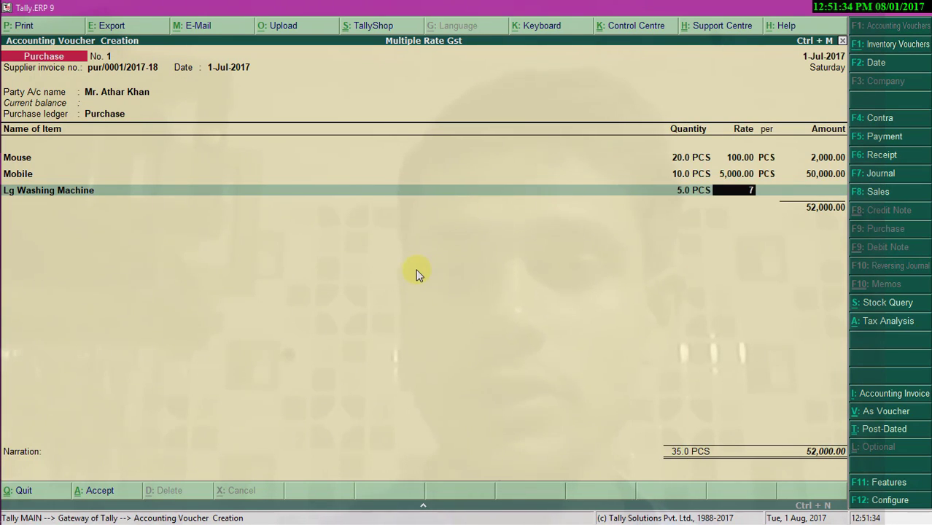
pyautogui.write(',500')
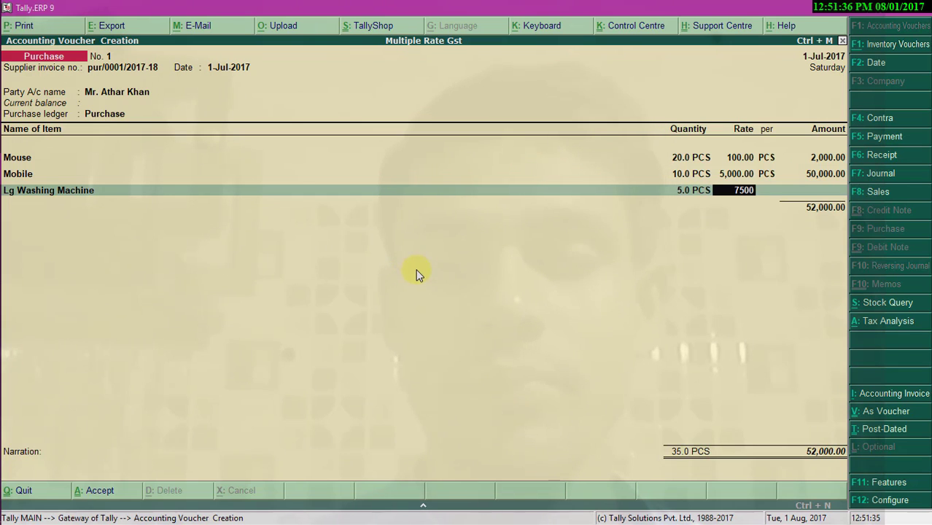
pyautogui.press('Return')
pyautogui.press('Return')
pyautogui.press('Return')
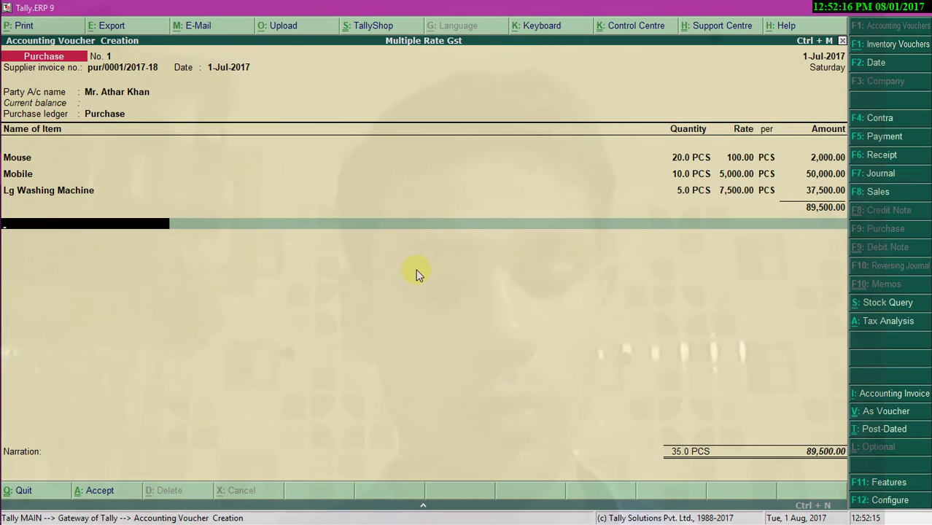
# - Create a ledger 'Central Tax GST @9%' under Duties & Taxes with duty type GST
pyautogui.hotkey('alt', 'c')
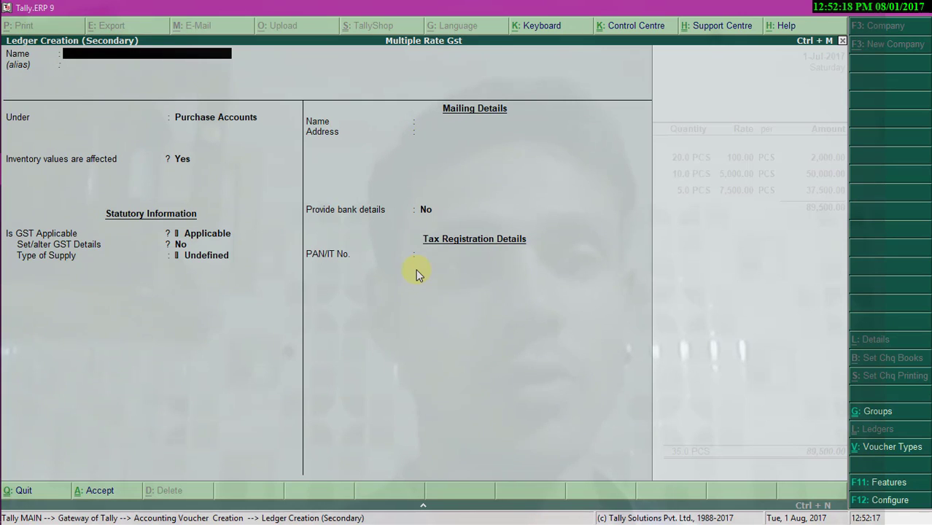
pyautogui.write('Cent')
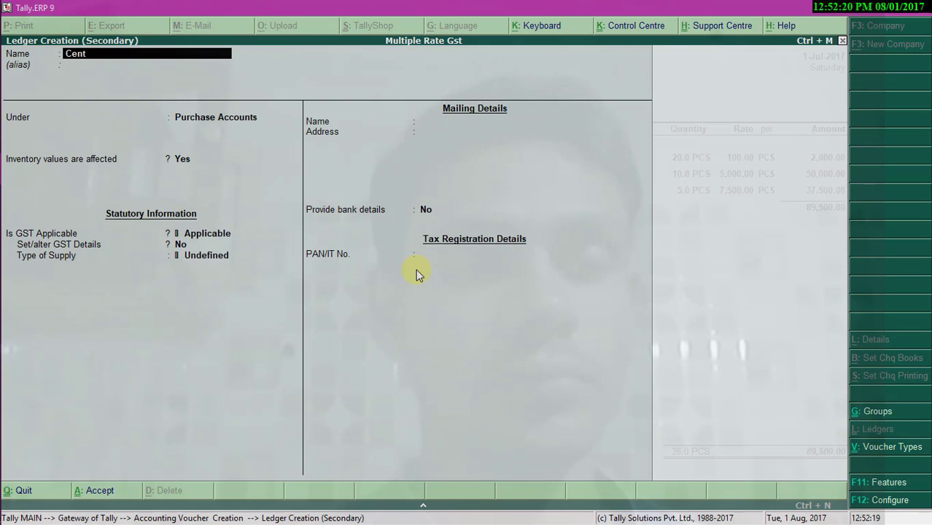
pyautogui.write('ral Tax G')
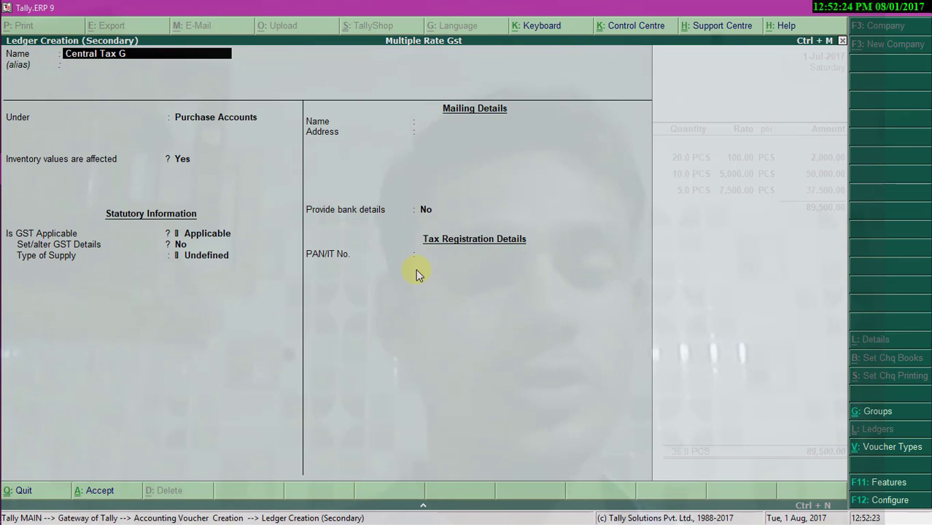
pyautogui.write('ST')
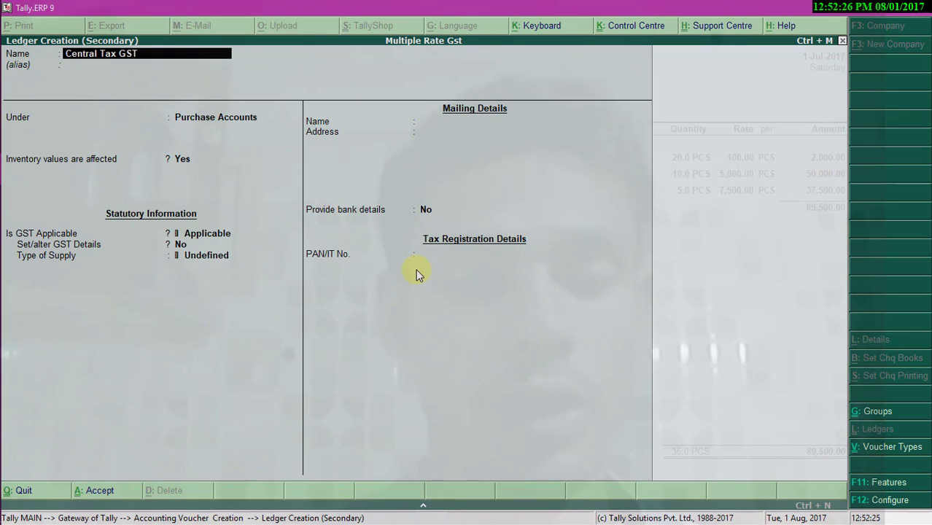
pyautogui.write(' @')
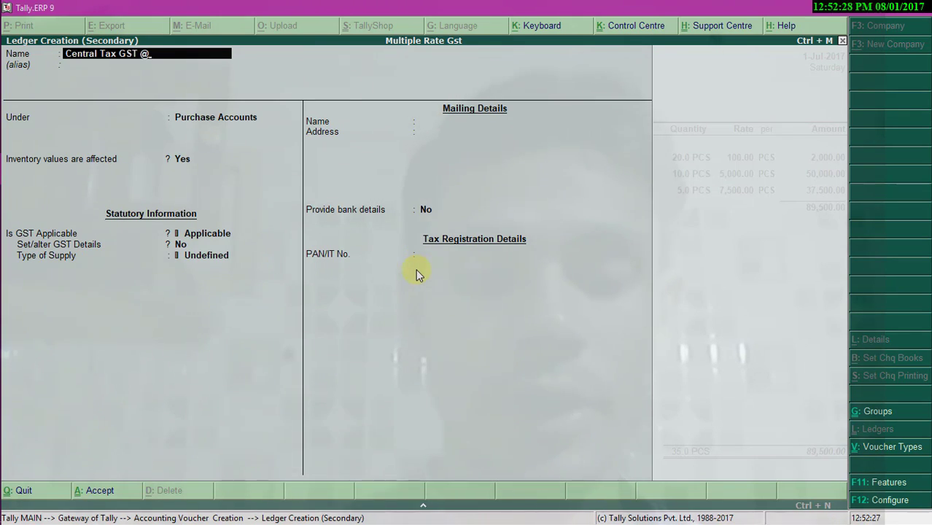
pyautogui.write('9%')
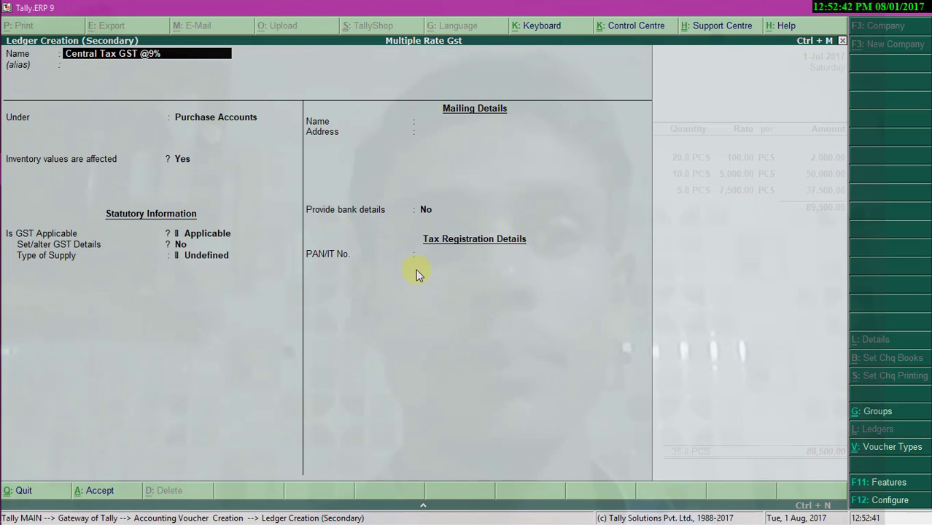
pyautogui.press('Return')
pyautogui.press('Return')
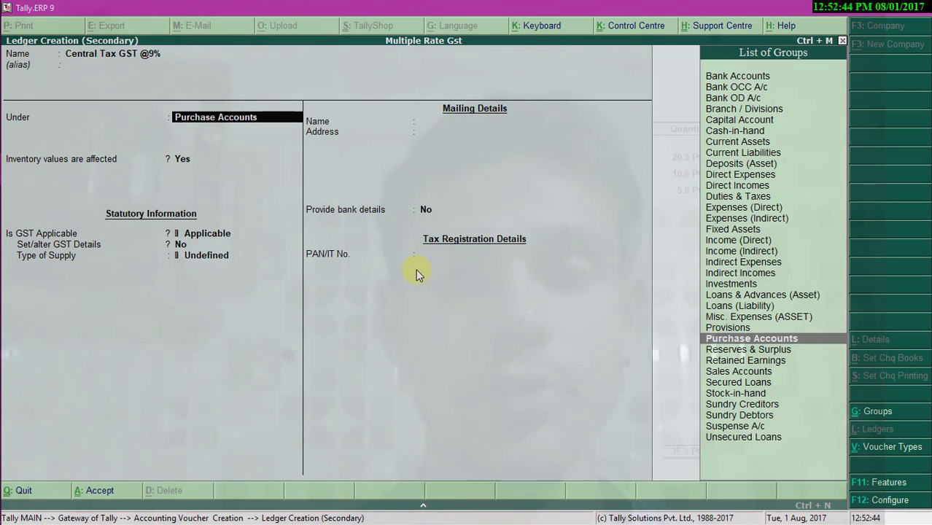
pyautogui.write('Du')
pyautogui.press('Return')
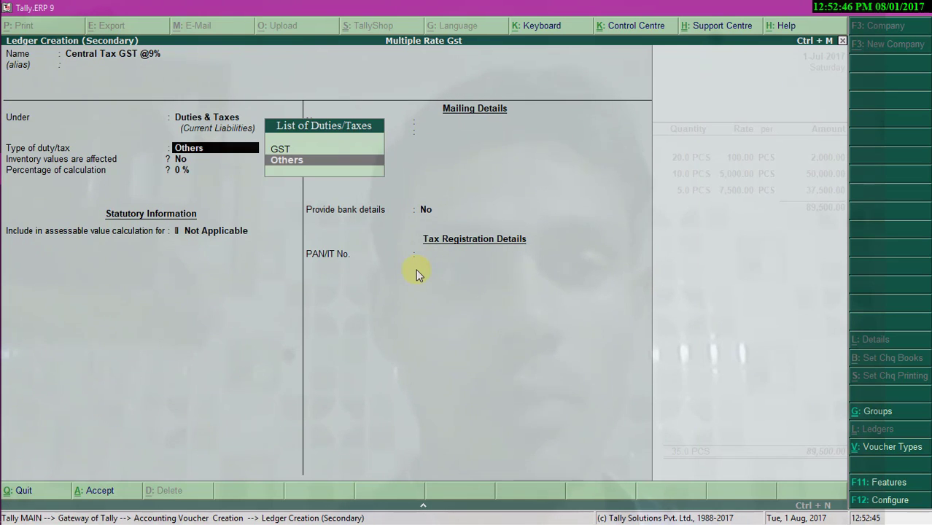
pyautogui.press('Up')
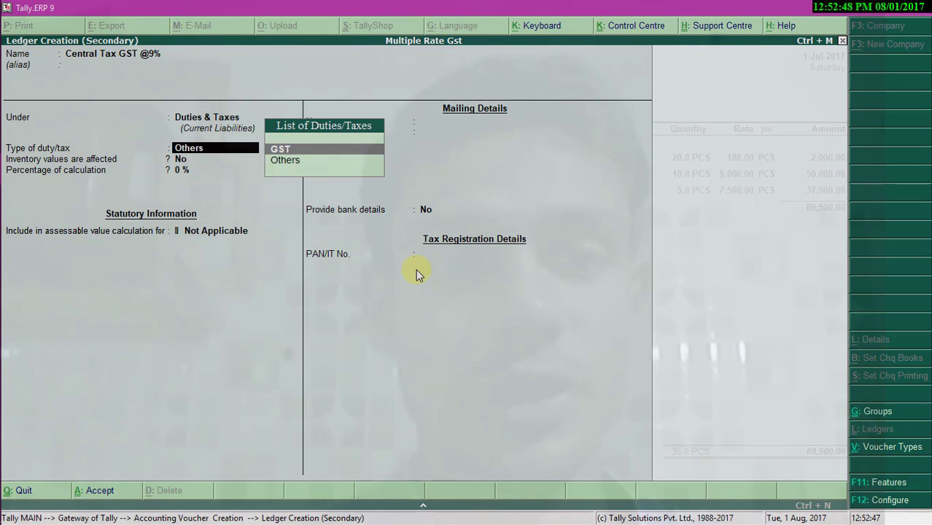
pyautogui.press('Return')
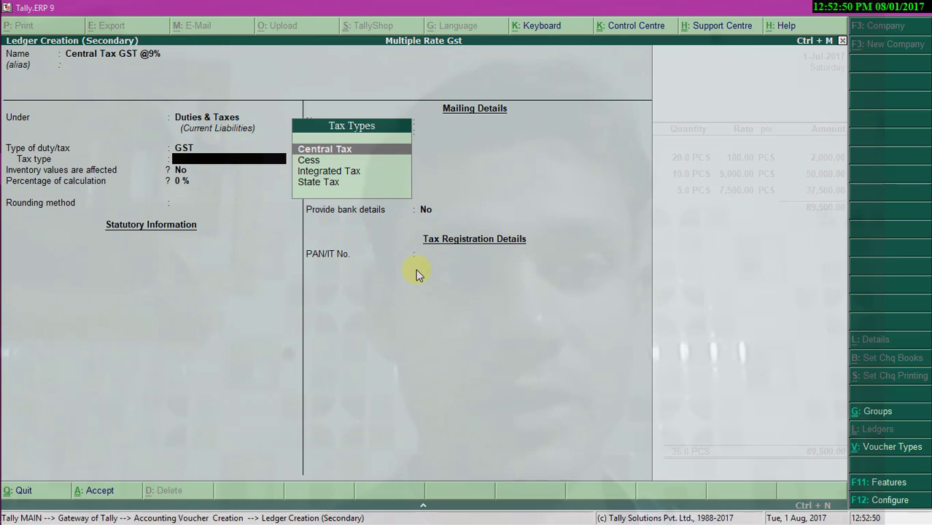
# - Set it as Central Tax at 9% with Normal Rounding limit 1, save, and accept 180.00 on the voucher
pyautogui.press('Return')
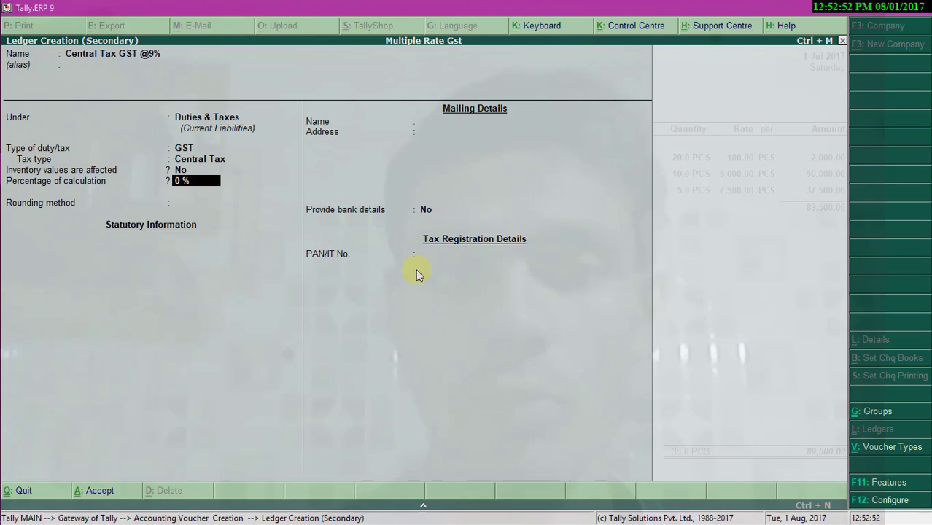
pyautogui.write('9')
pyautogui.press('Return')
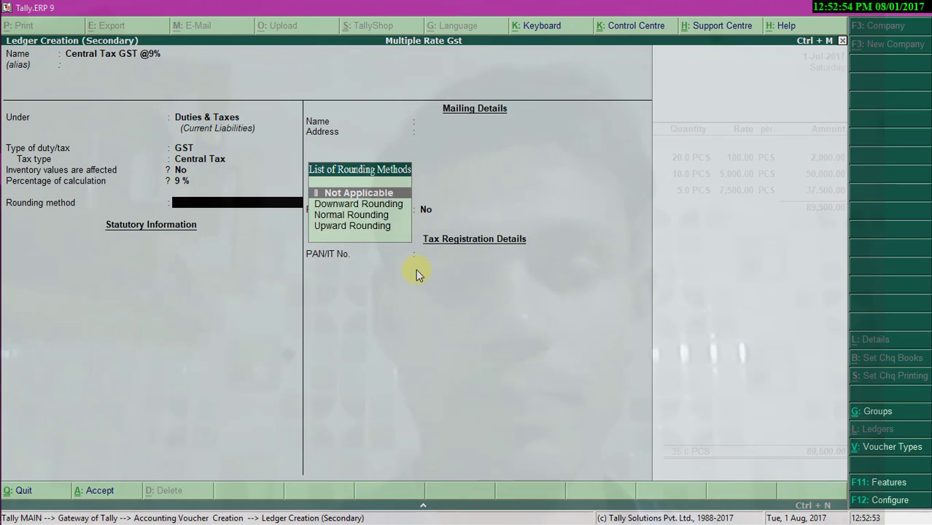
pyautogui.press('Down')
pyautogui.press('Down')
pyautogui.press('Return')
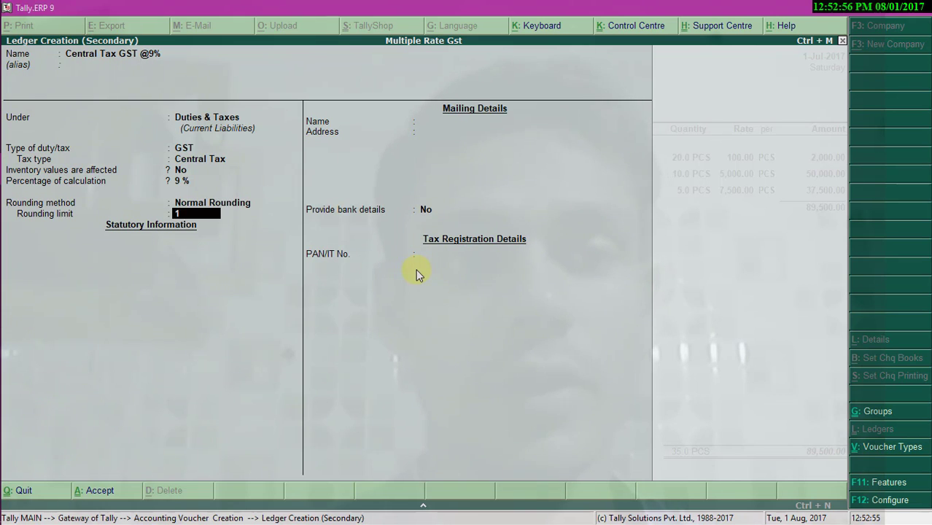
pyautogui.press('Return')
pyautogui.press('BackSpace')
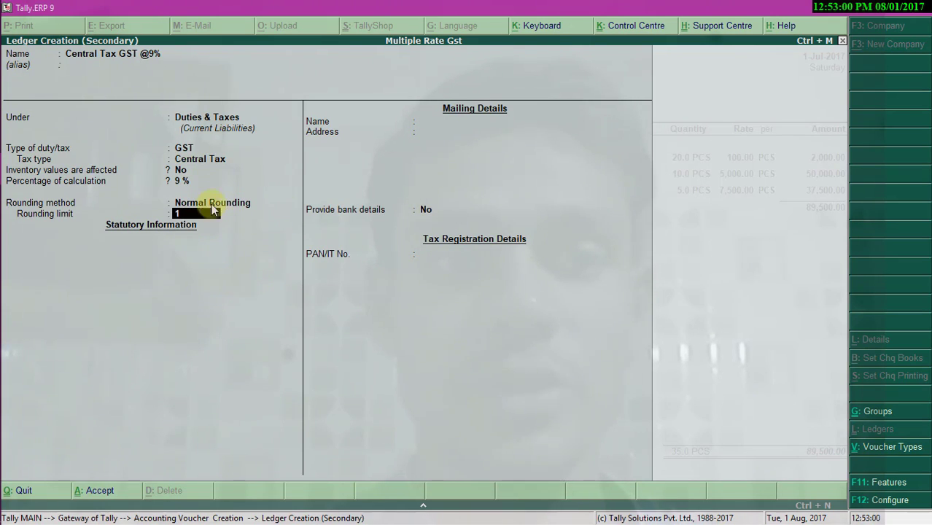
pyautogui.press('Return')
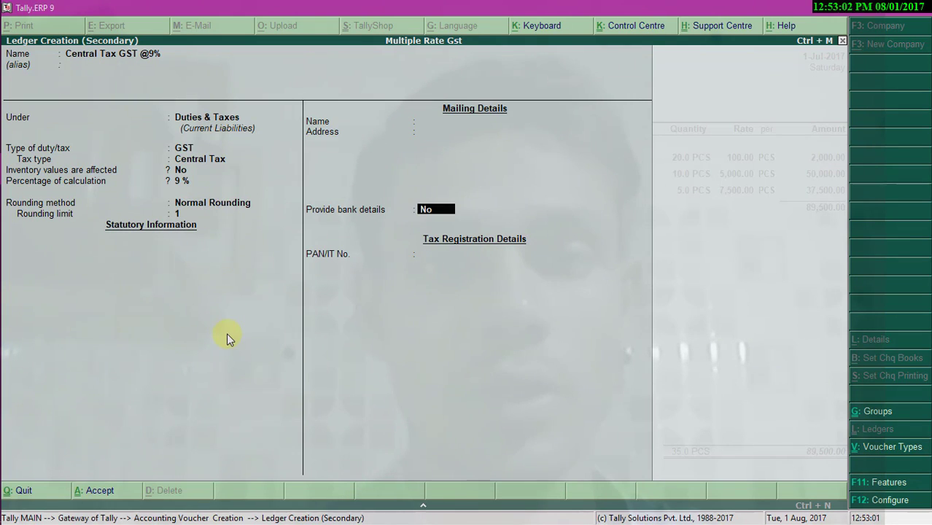
pyautogui.press('Return')
pyautogui.press('Return')
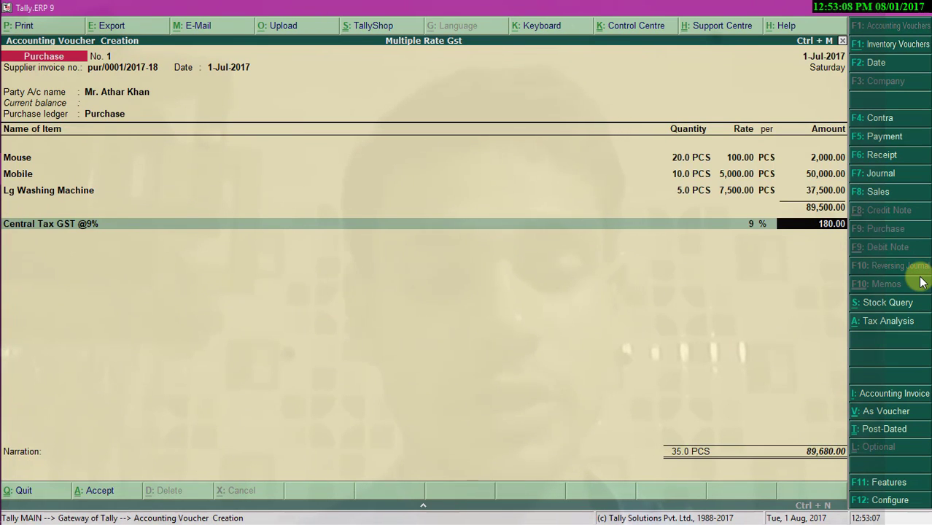
pyautogui.press('Return')
pyautogui.hotkey('alt', 'c')
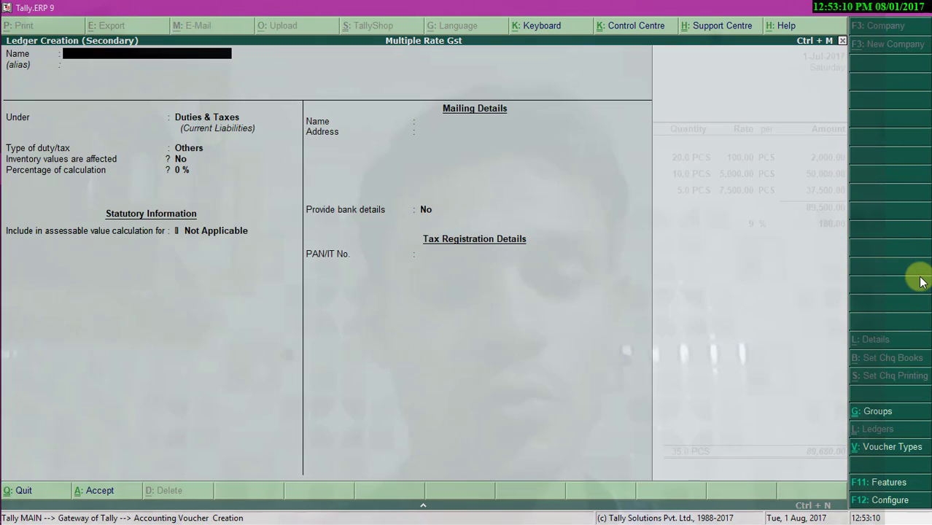
# - Create the State Tax GST @9% ledger with GST, State Tax, 9% and Normal Rounding limit 1
pyautogui.write('State')
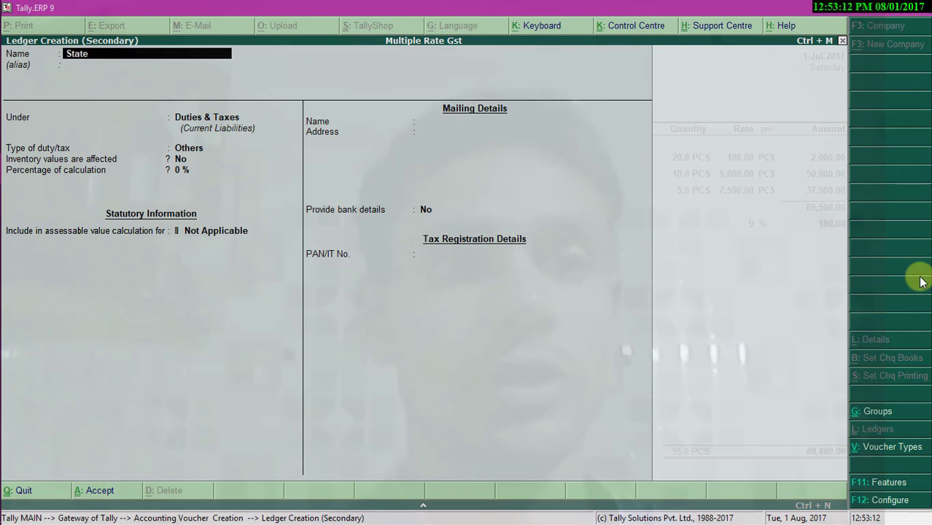
pyautogui.write(' Tax')
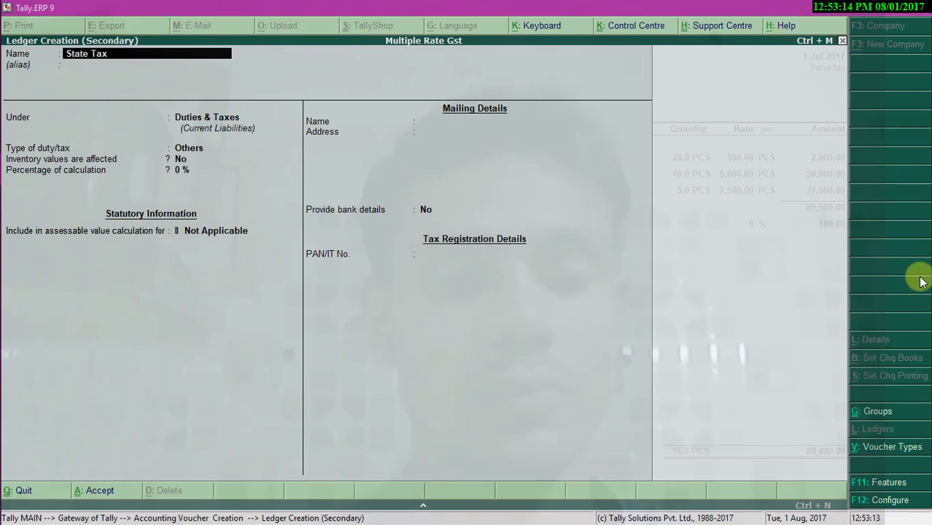
pyautogui.write(' GST @')
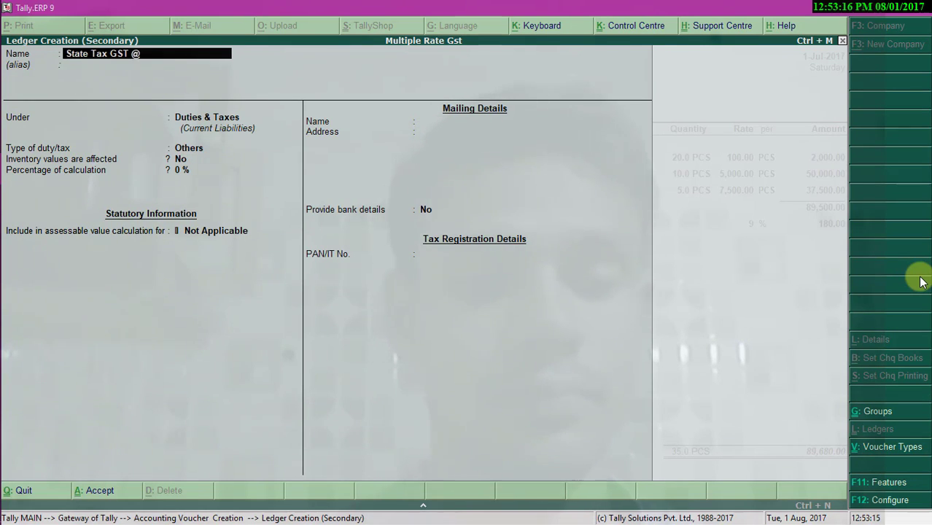
pyautogui.write('9%')
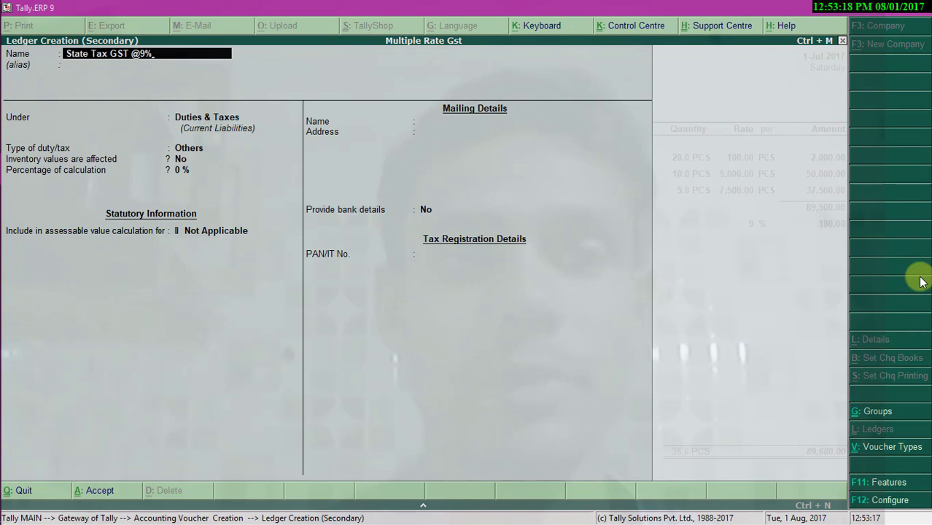
pyautogui.press('Return')
pyautogui.press('Return')
pyautogui.press('Return')
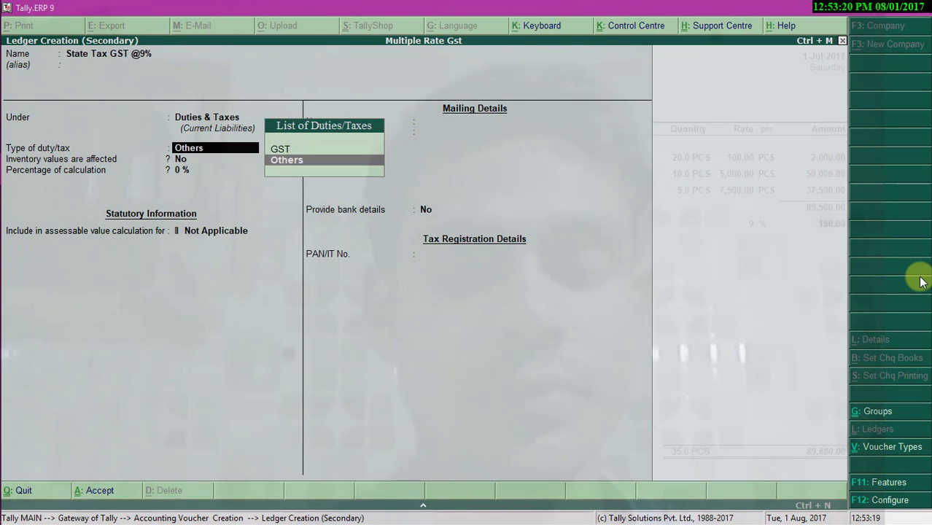
pyautogui.press('Up')
pyautogui.press('Return')
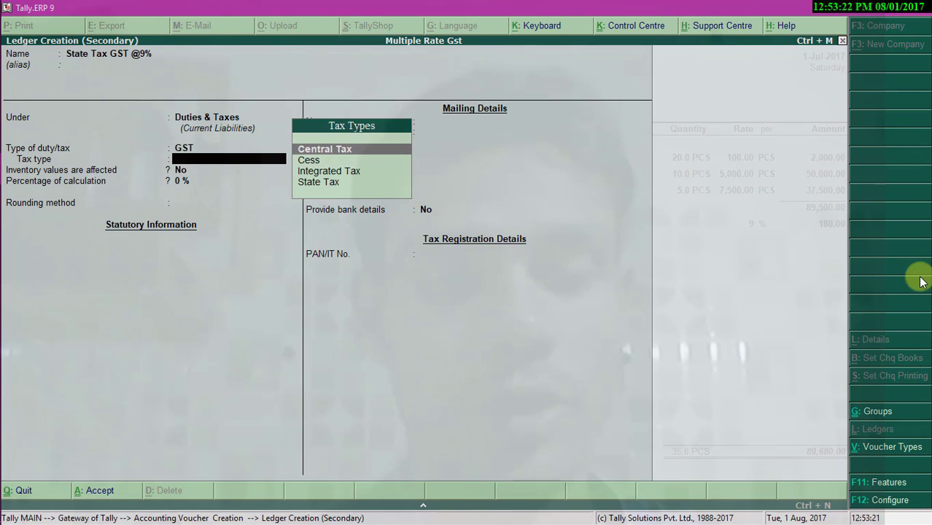
pyautogui.write('St')
pyautogui.press('Return')
pyautogui.press('Return')
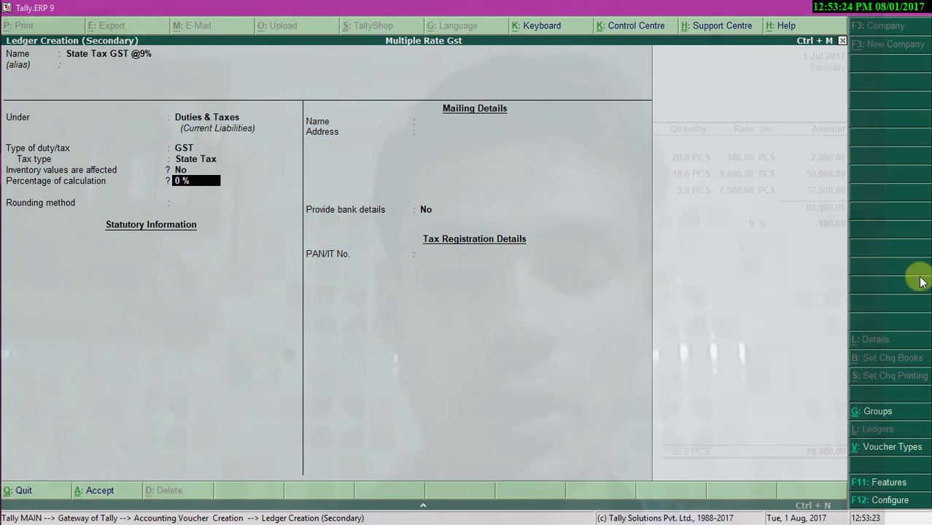
pyautogui.write('9')
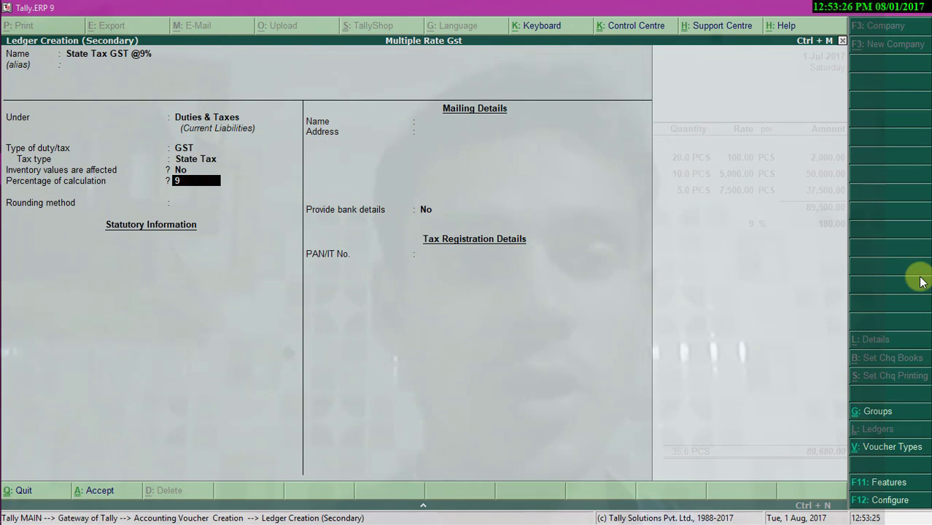
pyautogui.press('Return')
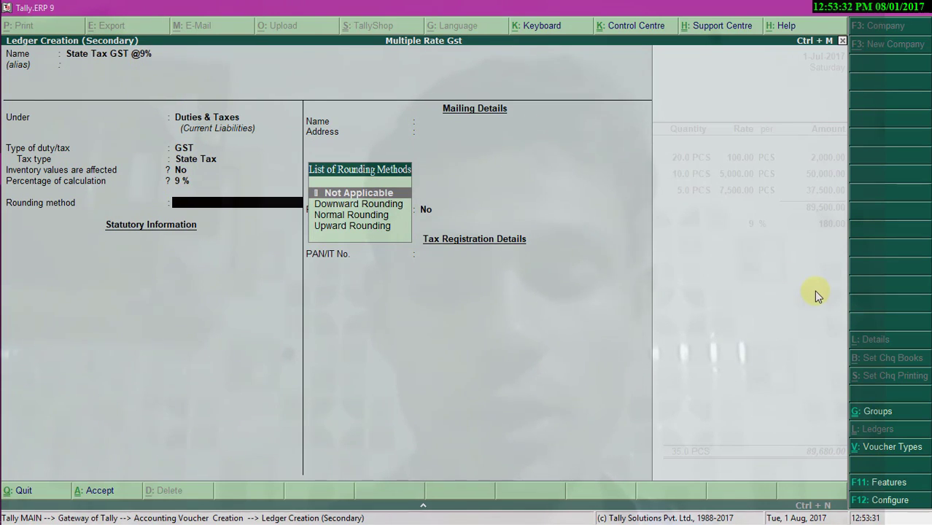
pyautogui.press('Down')
pyautogui.press('Down')
pyautogui.press('Return')
pyautogui.write('1')
pyautogui.press('Return')
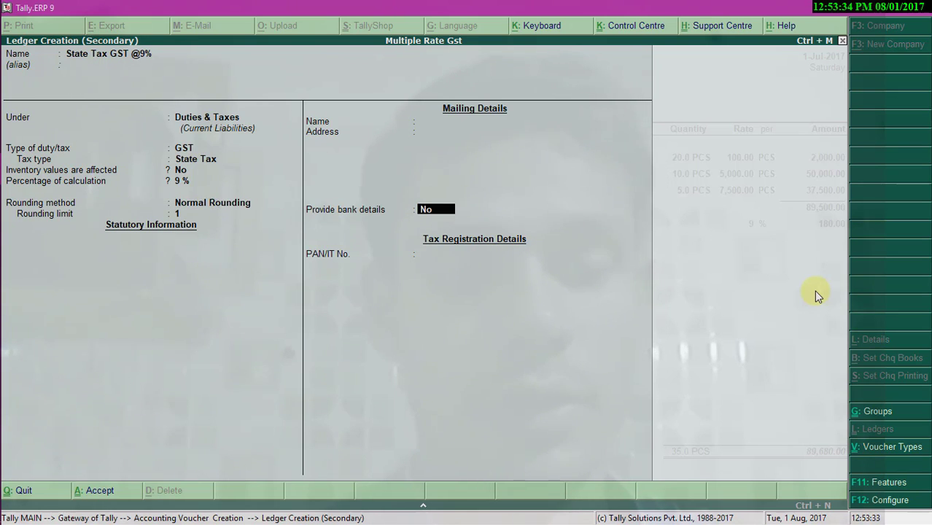
pyautogui.press('Return')
pyautogui.press('Return')
pyautogui.press('Return')
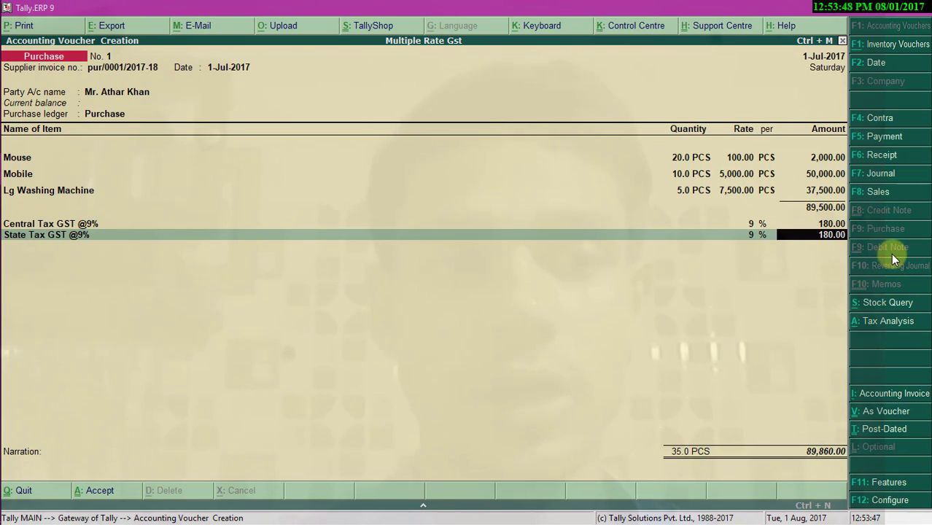
pyautogui.press('Return')
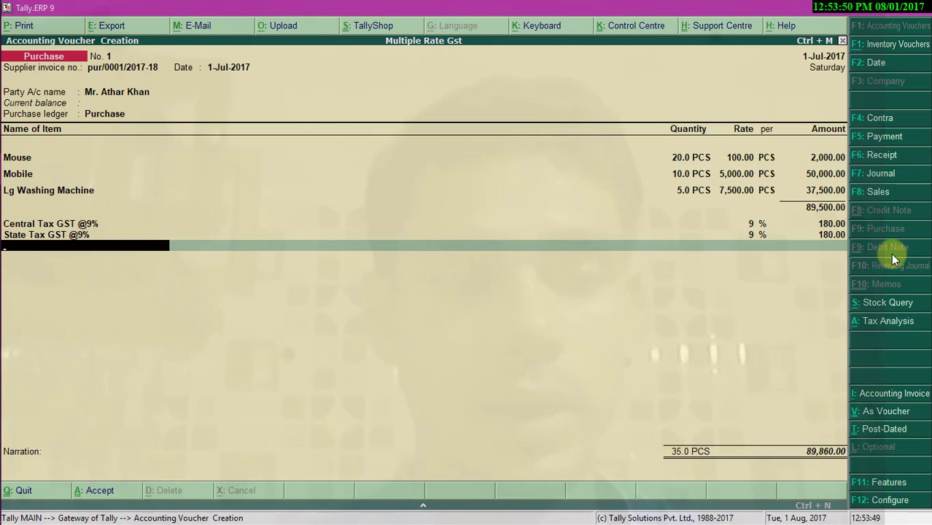
pyautogui.hotkey('alt', 'c')
pyautogui.write('Cen')
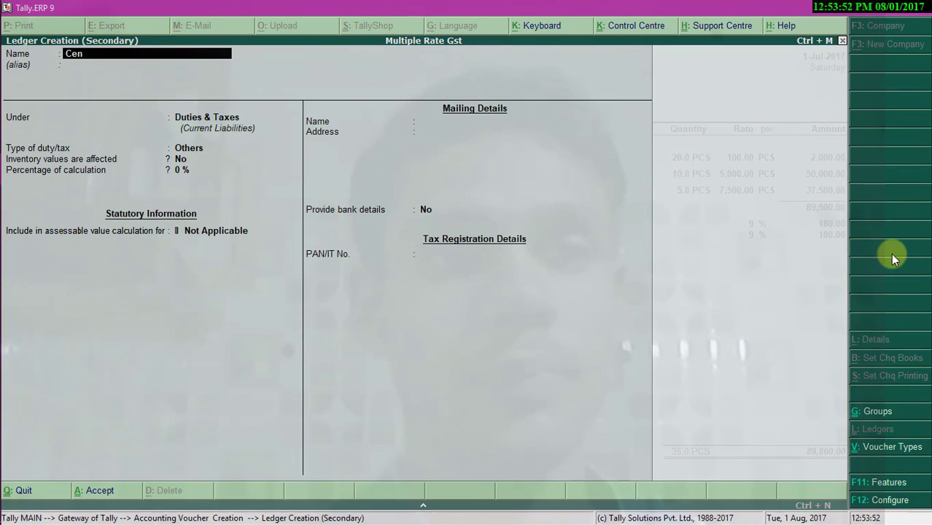
pyautogui.write('tral Tax GST')
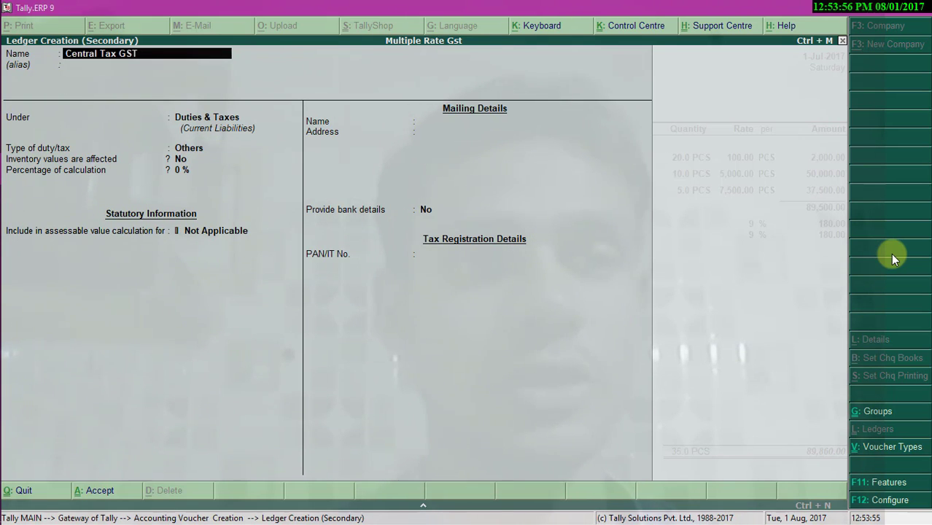
pyautogui.write(' @1')
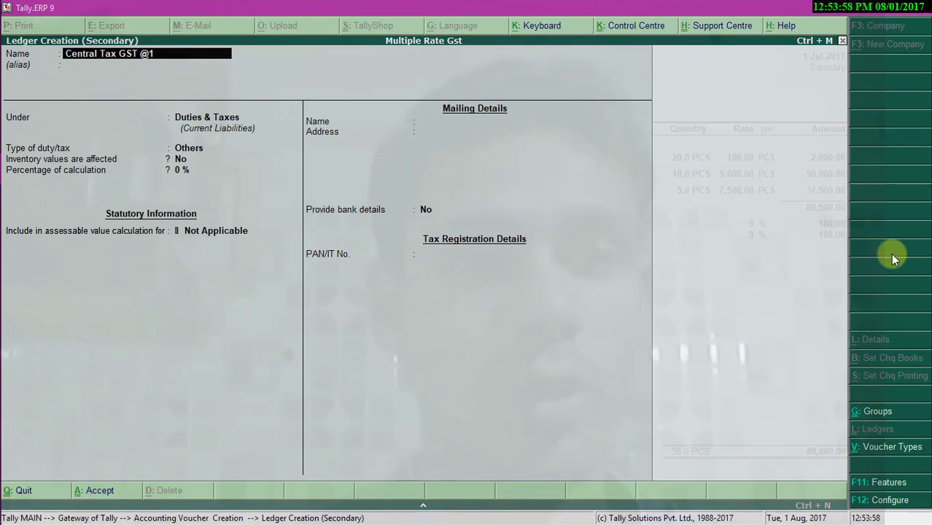
pyautogui.write('2%')
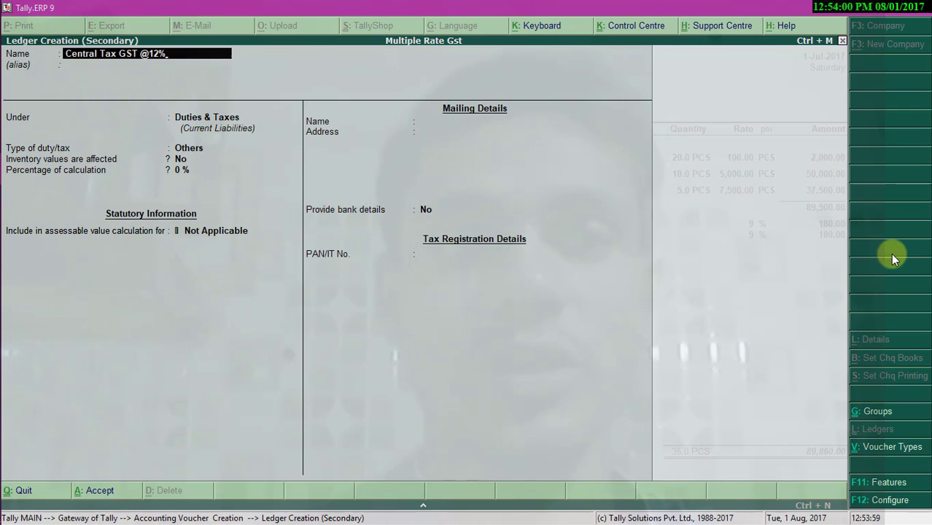
pyautogui.press('Return')
pyautogui.press('Return')
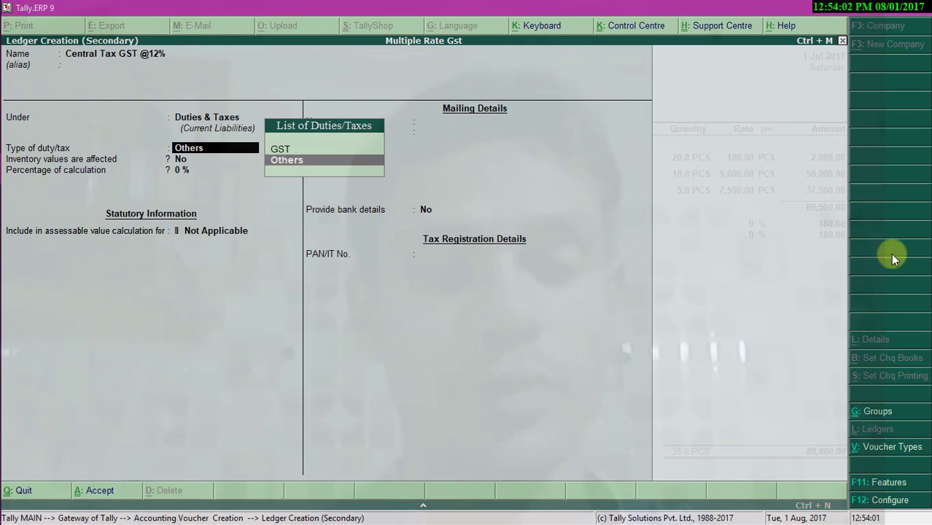
pyautogui.press('Up')
pyautogui.press('Return')
pyautogui.write('c')
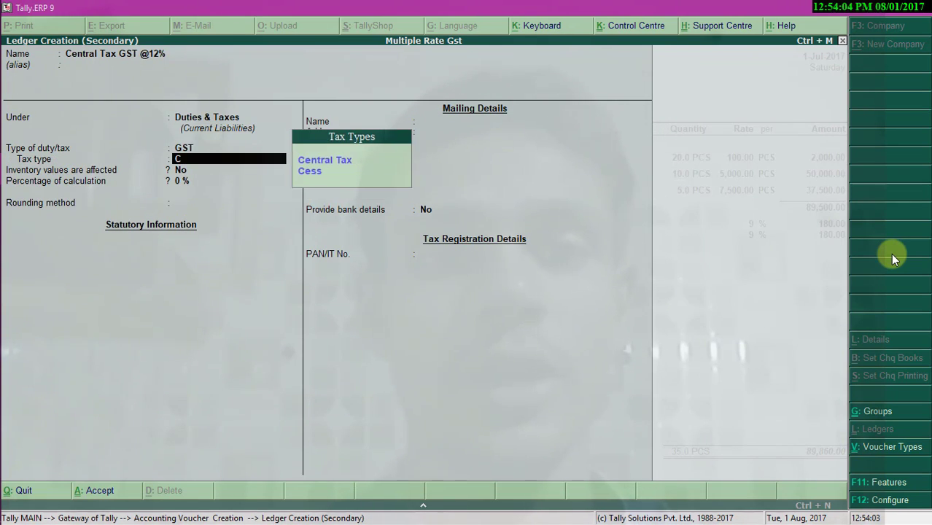
pyautogui.press('Return')
pyautogui.write('12')
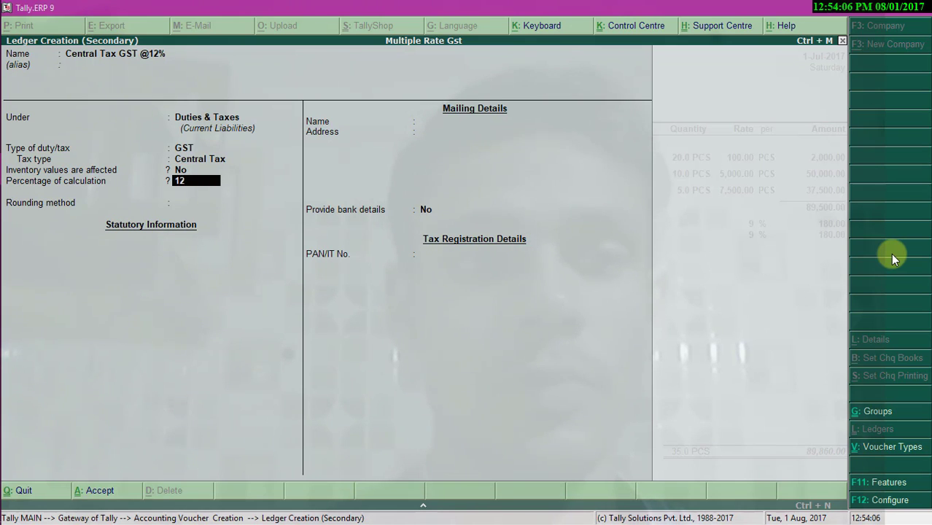
pyautogui.press('Return')
pyautogui.press('Down')
pyautogui.press('Down')
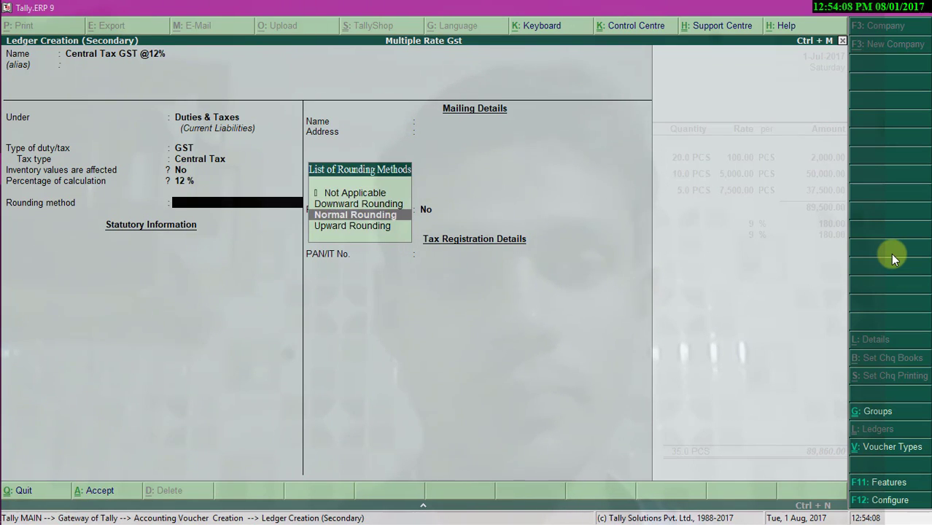
pyautogui.press('Return')
pyautogui.press('Return')
pyautogui.press('Return')
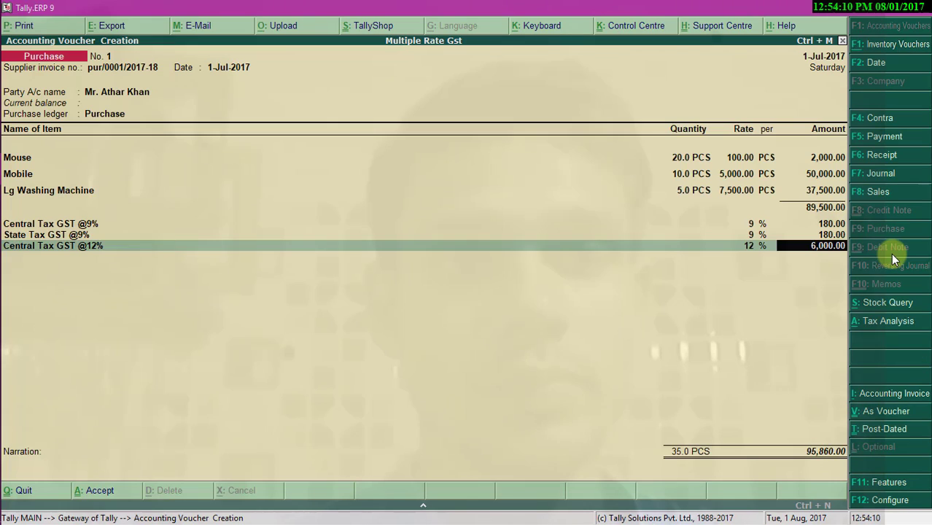
pyautogui.press('Return')
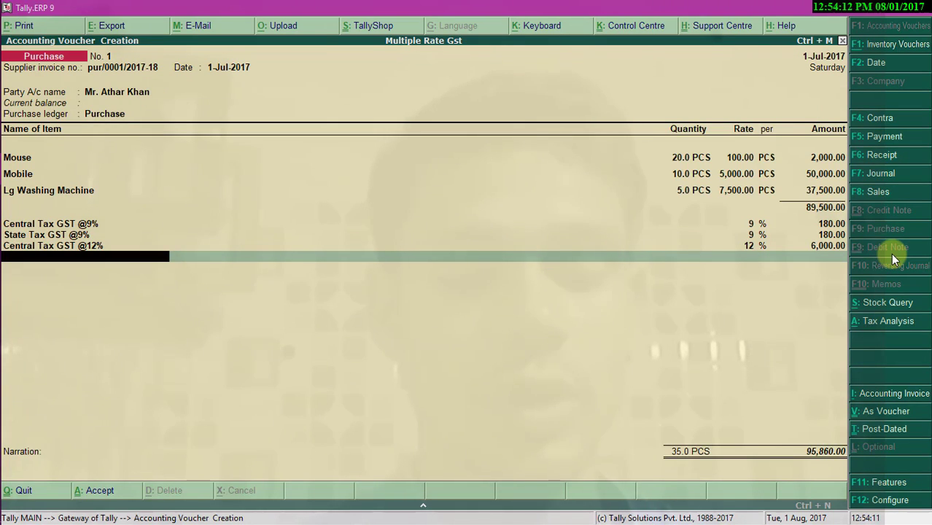
pyautogui.hotkey('alt', 'c')
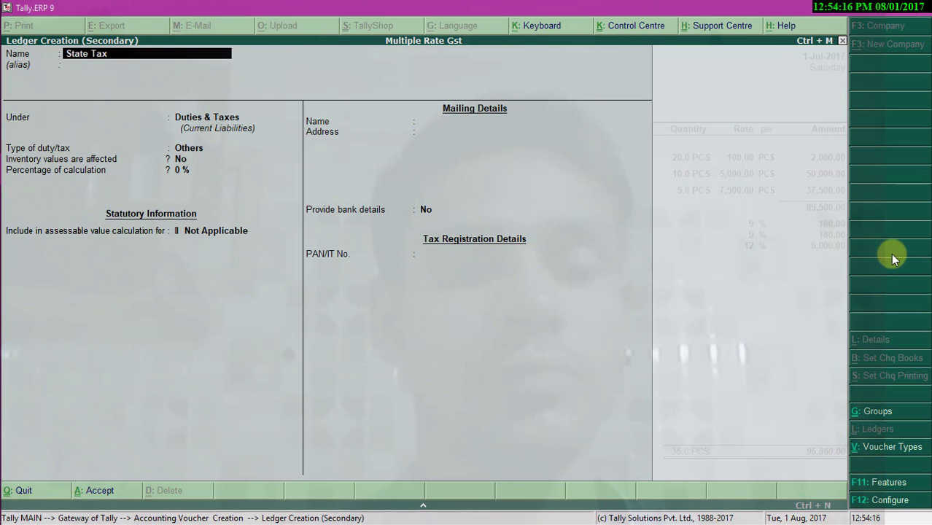
pyautogui.write('State Tax GS')
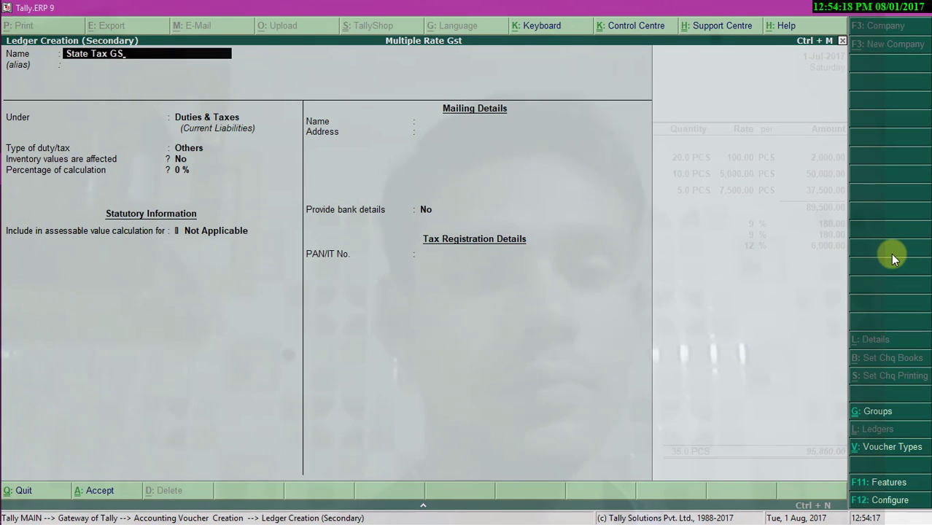
pyautogui.write('T ')
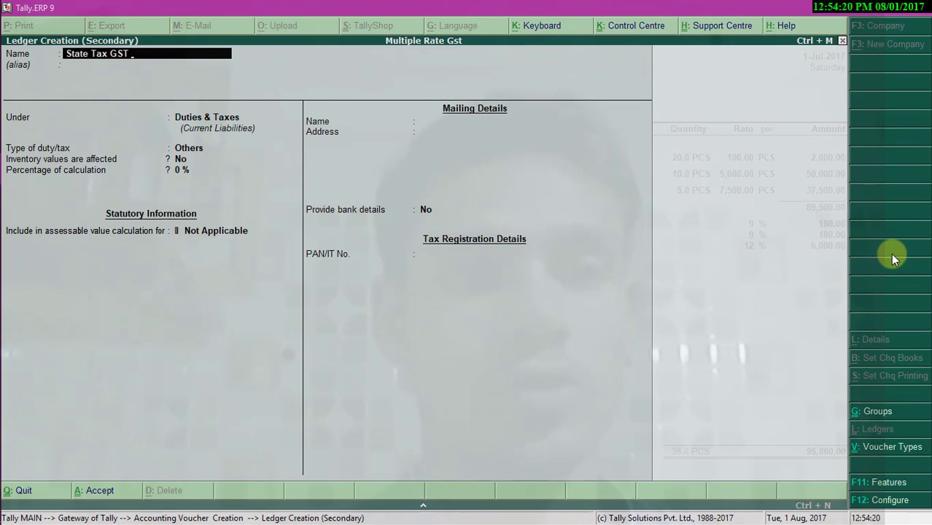
pyautogui.write('@12')
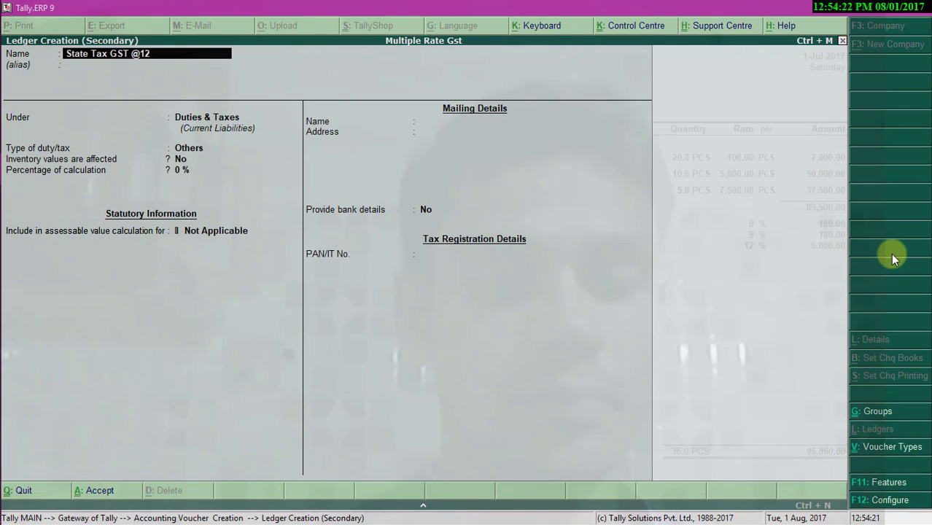
pyautogui.write('%')
pyautogui.press('Return')
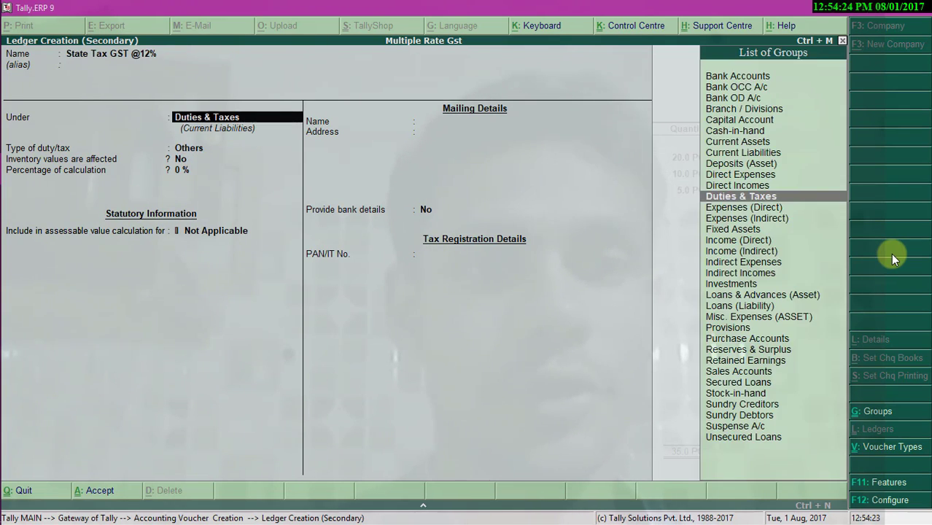
pyautogui.press('Return')
pyautogui.write('G')
pyautogui.press('Return')
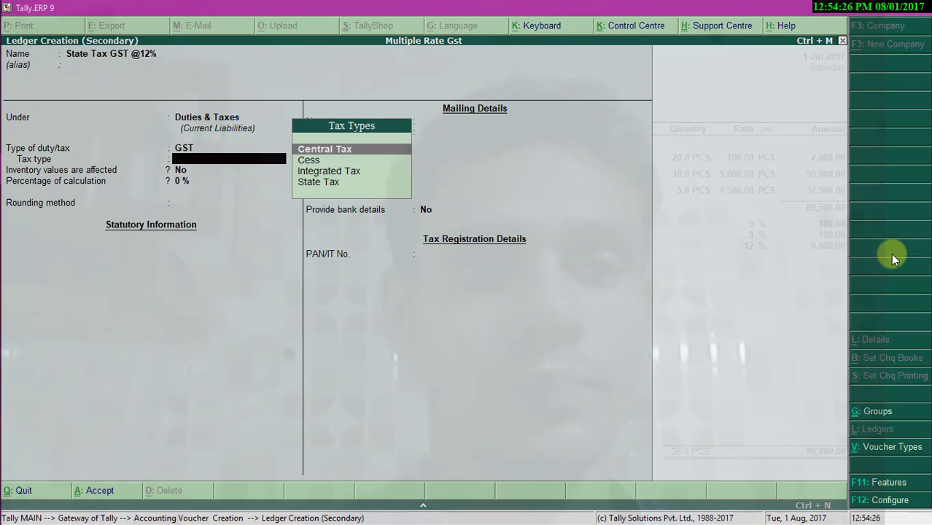
pyautogui.write('S')
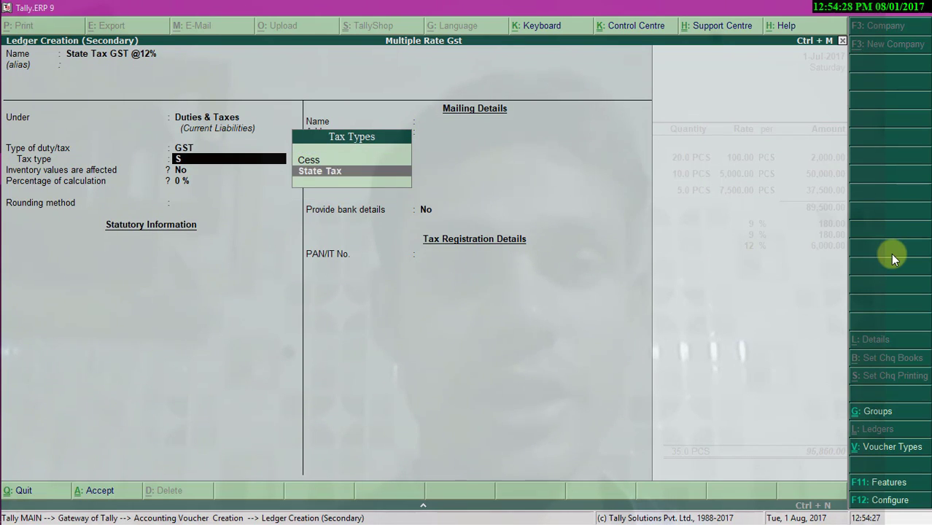
pyautogui.press('Return')
pyautogui.write('12')
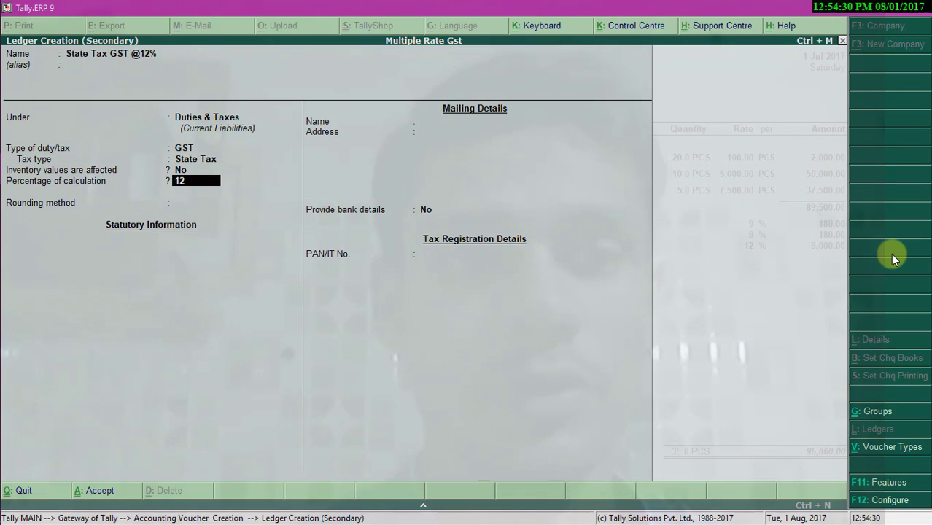
pyautogui.press('Return')
# - Give the ledger Normal Rounding with limit 1 and save it back to the voucher
pyautogui.press('Down')
pyautogui.press('Down')
pyautogui.press('\\')
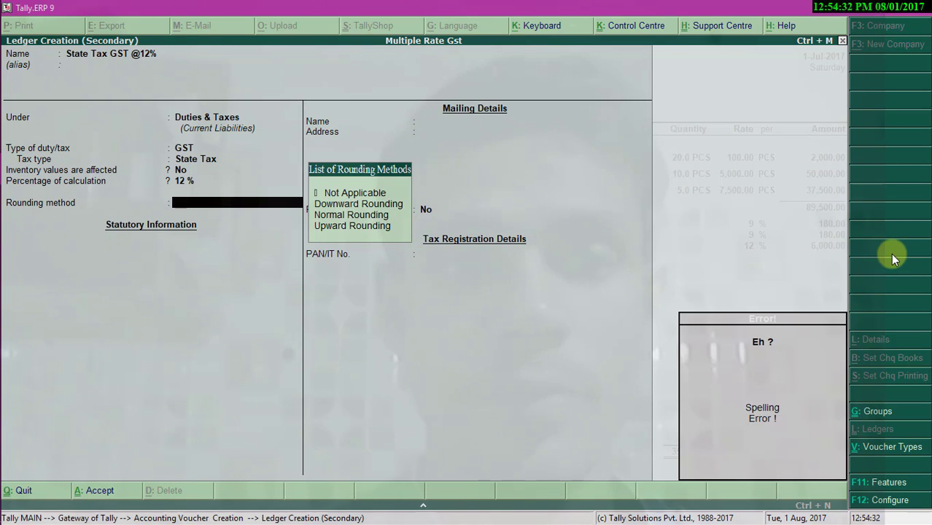
pyautogui.press('Down')
pyautogui.press('Up')
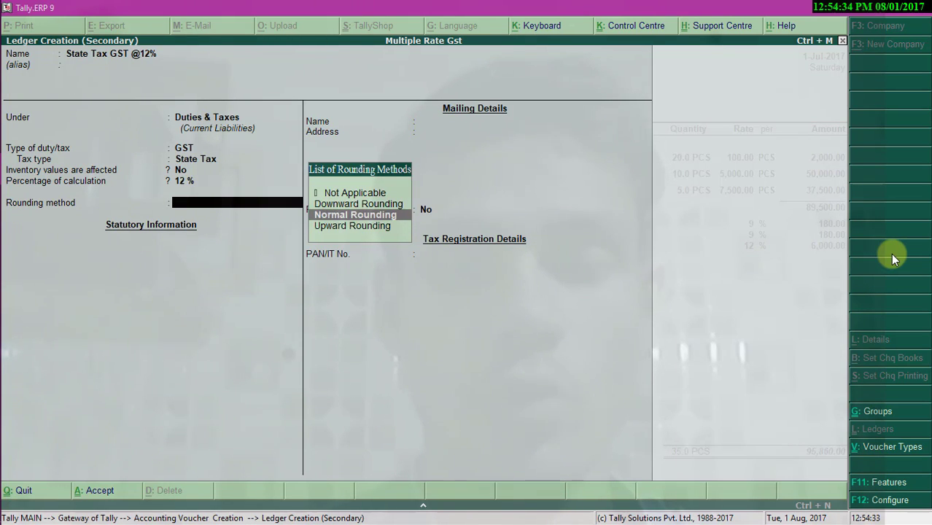
pyautogui.press('Return')
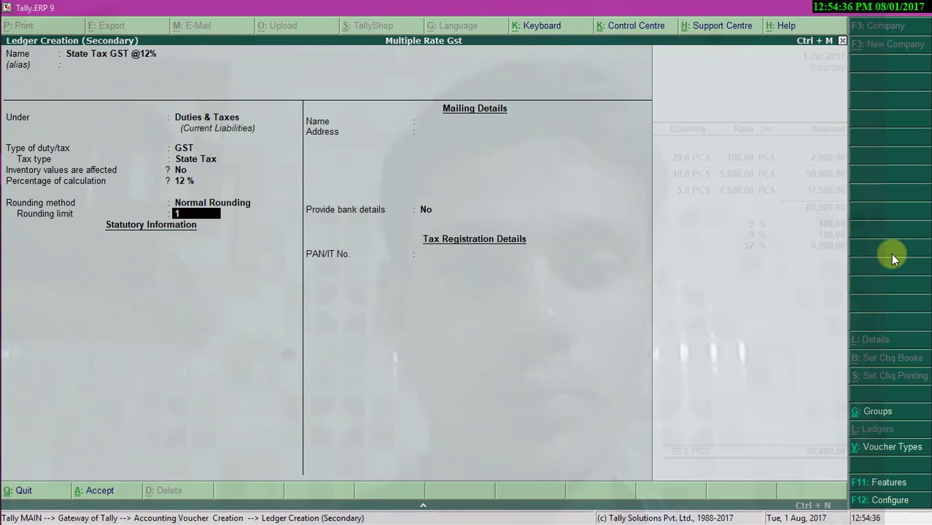
pyautogui.write('1')
pyautogui.press('Return')
pyautogui.hotkey('ctrl', 'a')
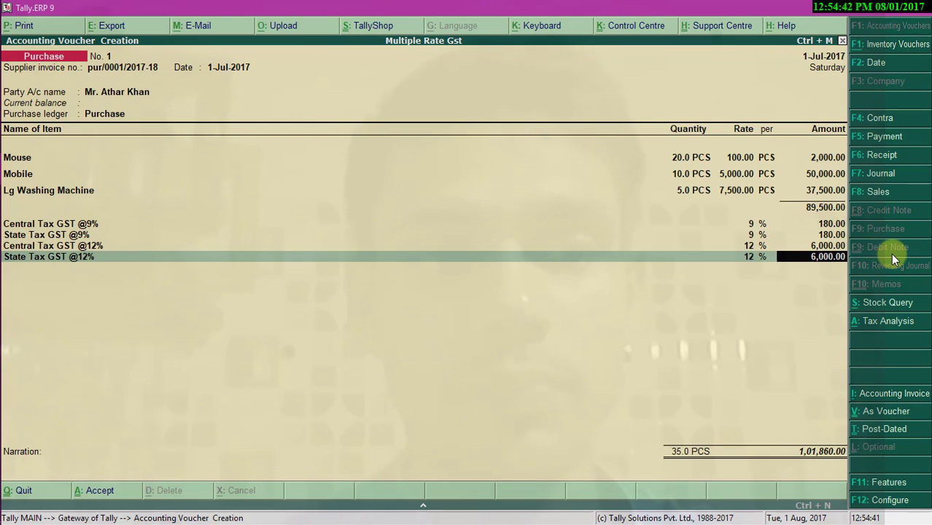
pyautogui.press('Return')
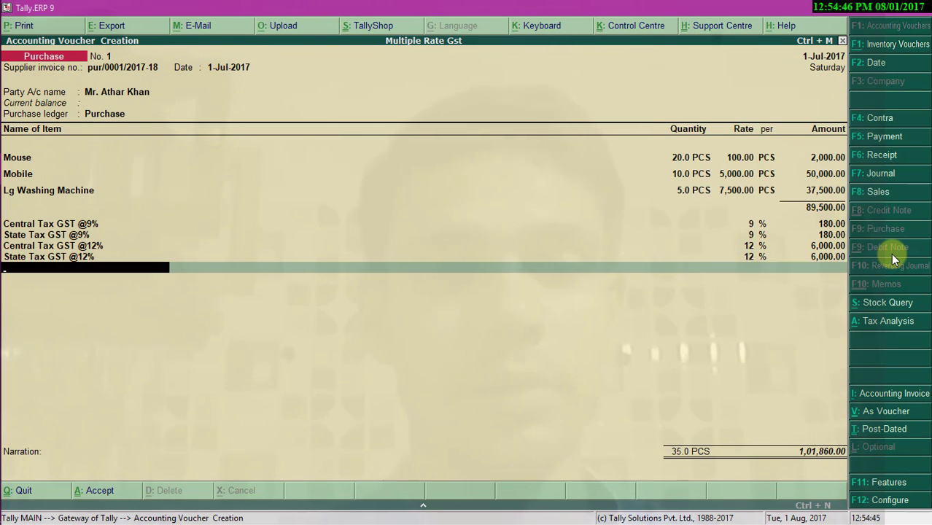
pyautogui.hotkey('alt', 'c')
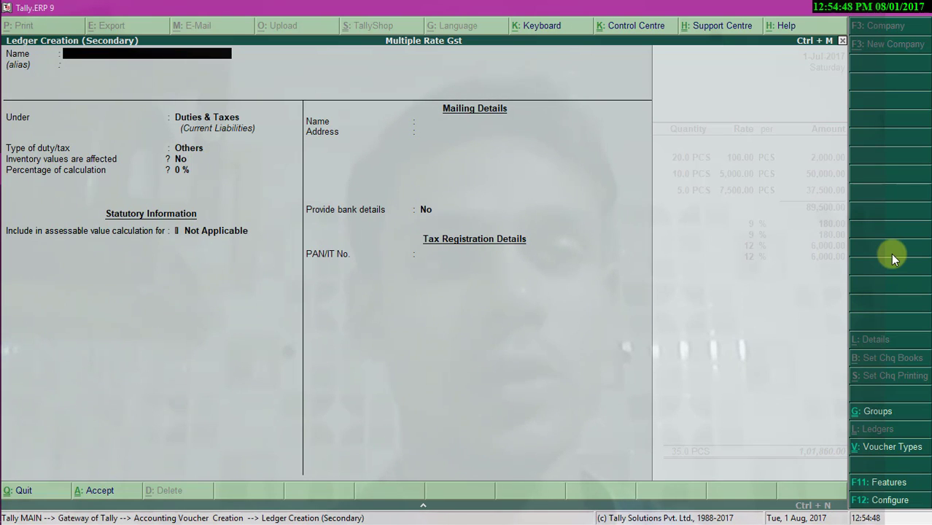
pyautogui.write('Cenr')
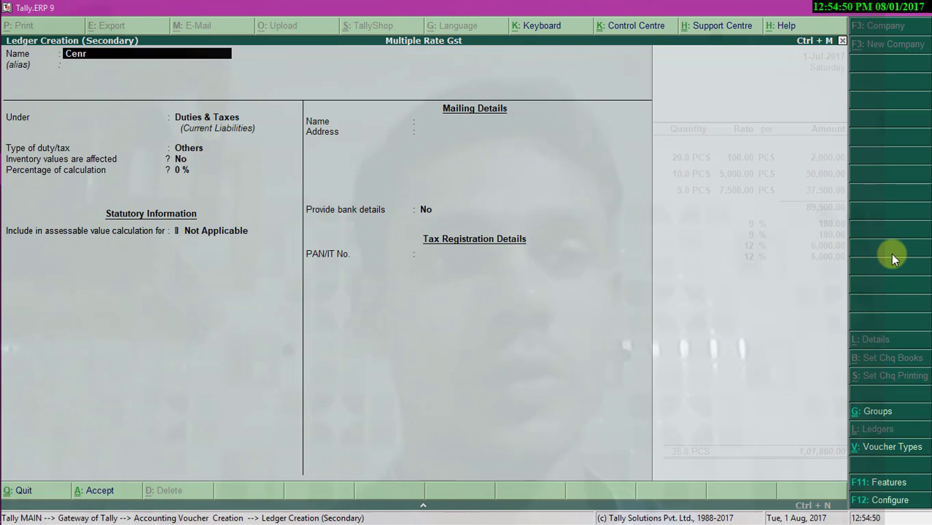
pyautogui.press('BackSpace')
pyautogui.write('tral t')
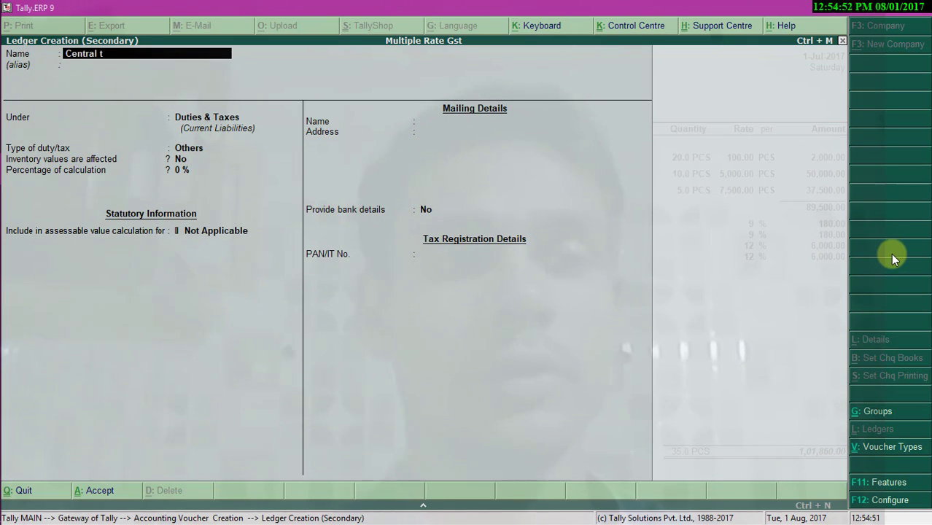
pyautogui.write('ax GST')
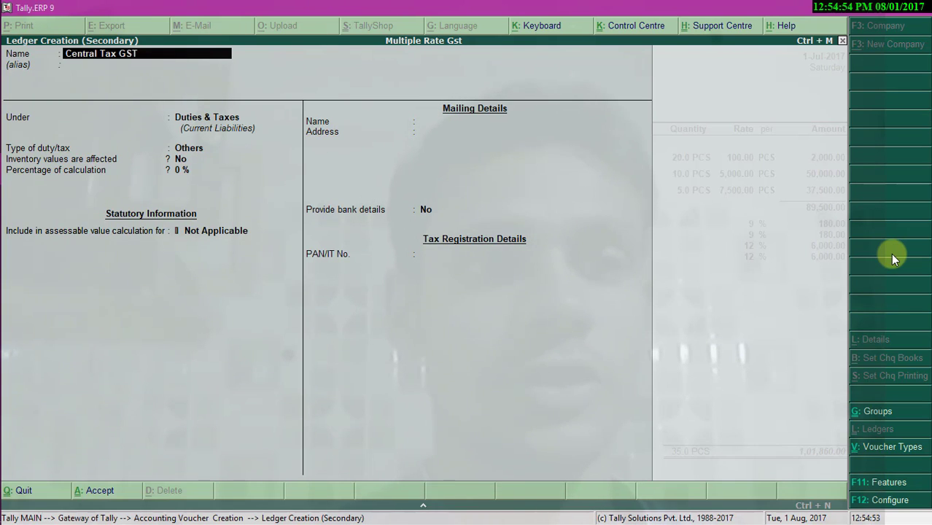
pyautogui.write(' @')
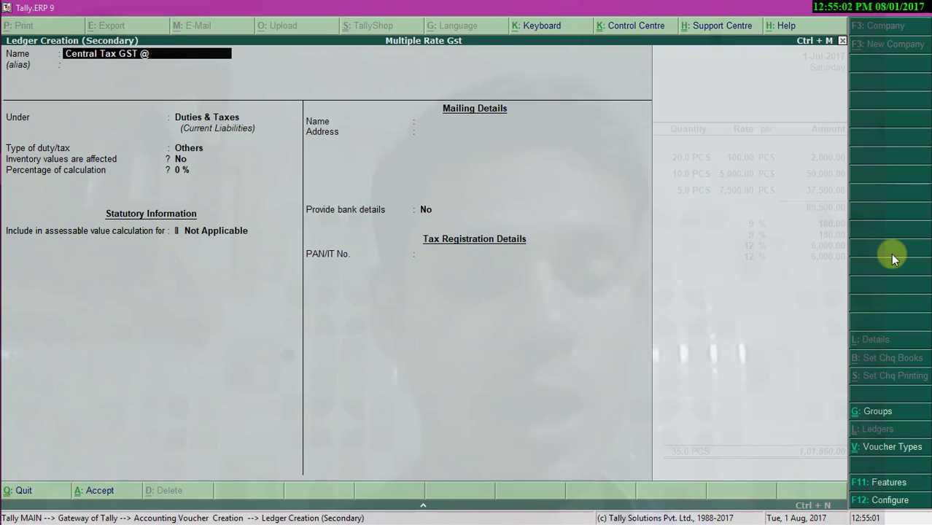
pyautogui.write('14')
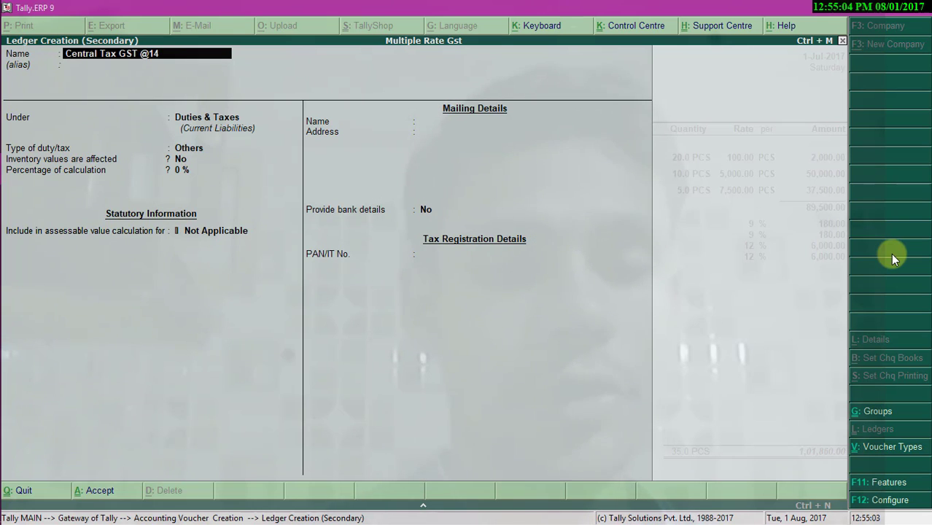
pyautogui.write('%')
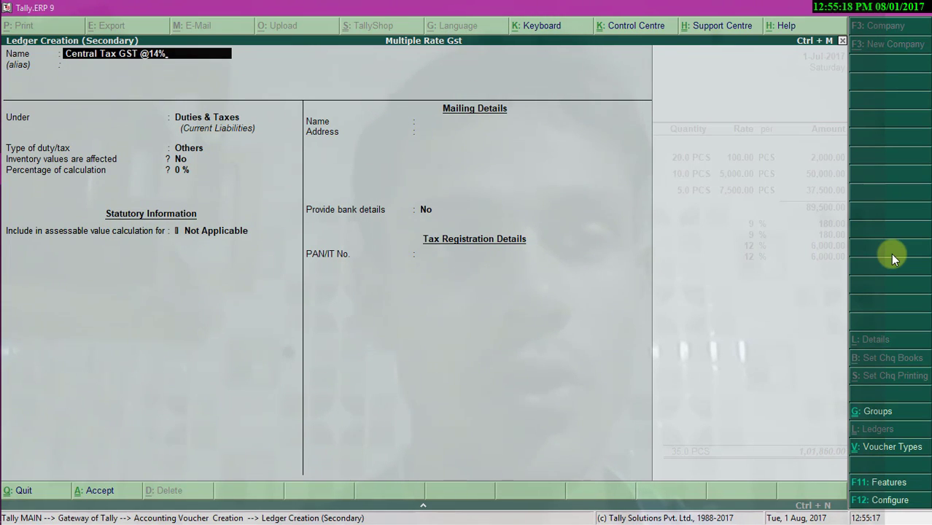
pyautogui.press('Return')
pyautogui.press('Return')
pyautogui.press('Return')
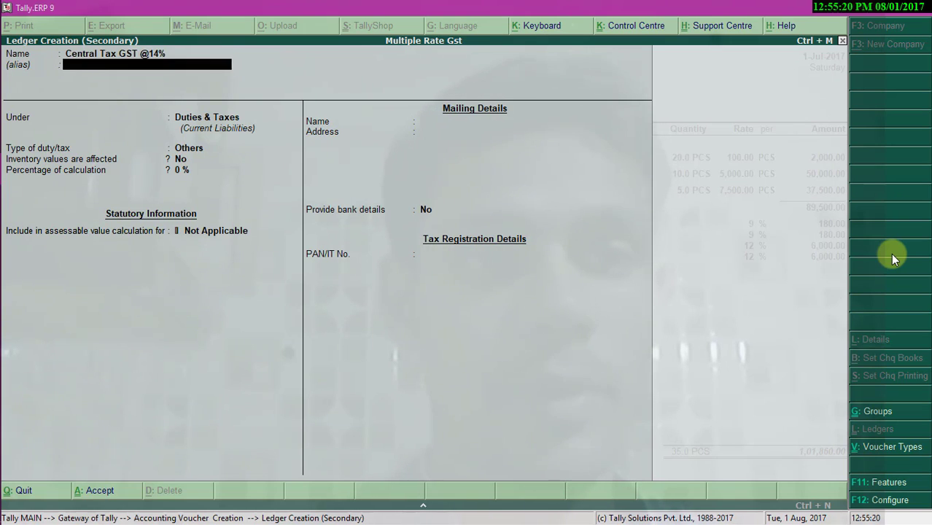
pyautogui.press('Up')
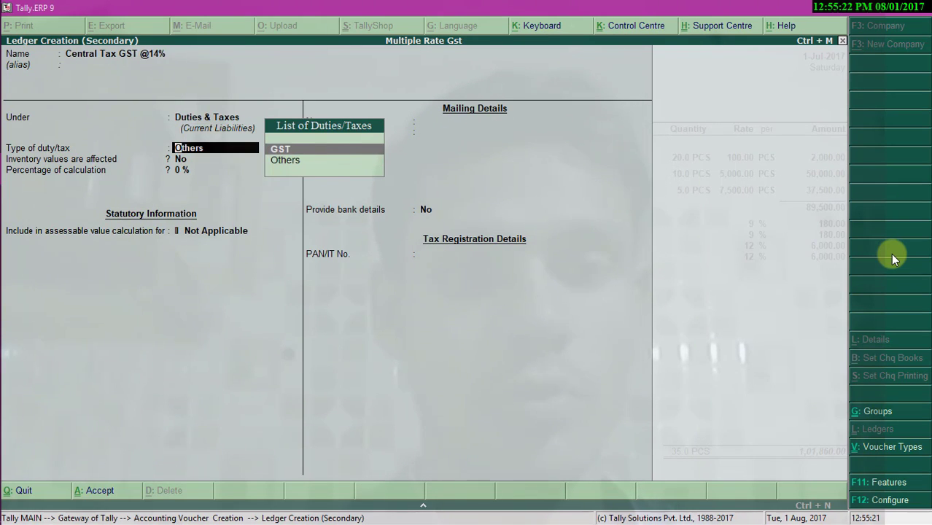
pyautogui.press('Return')
pyautogui.press('Return')
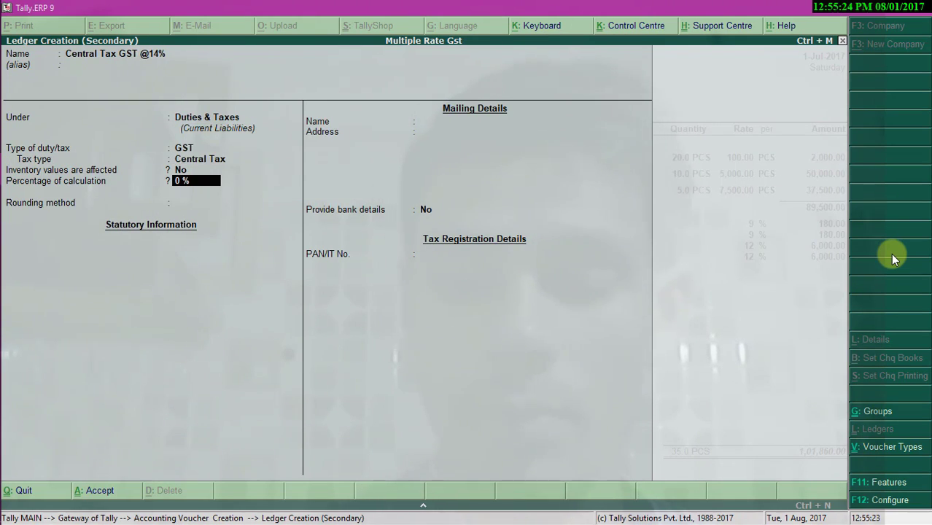
pyautogui.write('14')
pyautogui.press('Return')
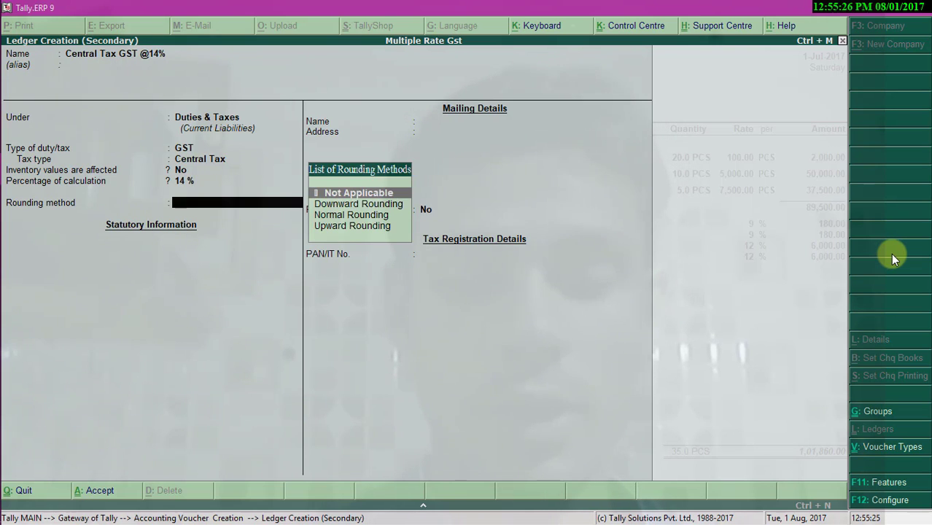
pyautogui.press('Down')
pyautogui.press('Down')
pyautogui.press('Return')
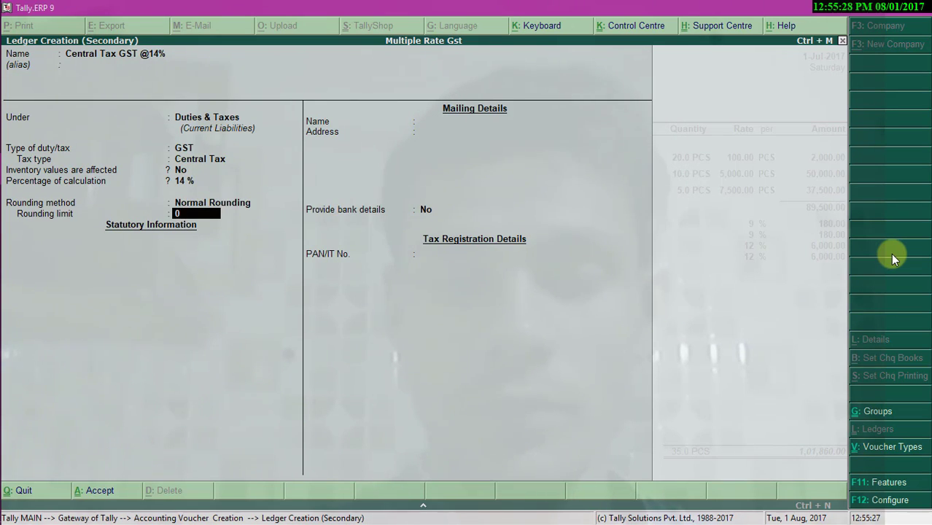
pyautogui.press('Return')
pyautogui.press('Return')
pyautogui.press('Return')
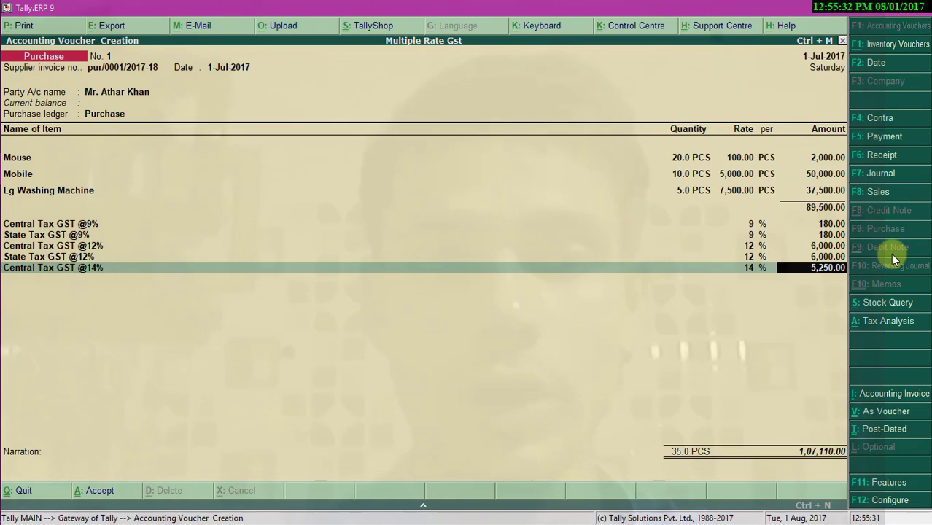
pyautogui.press('Return')
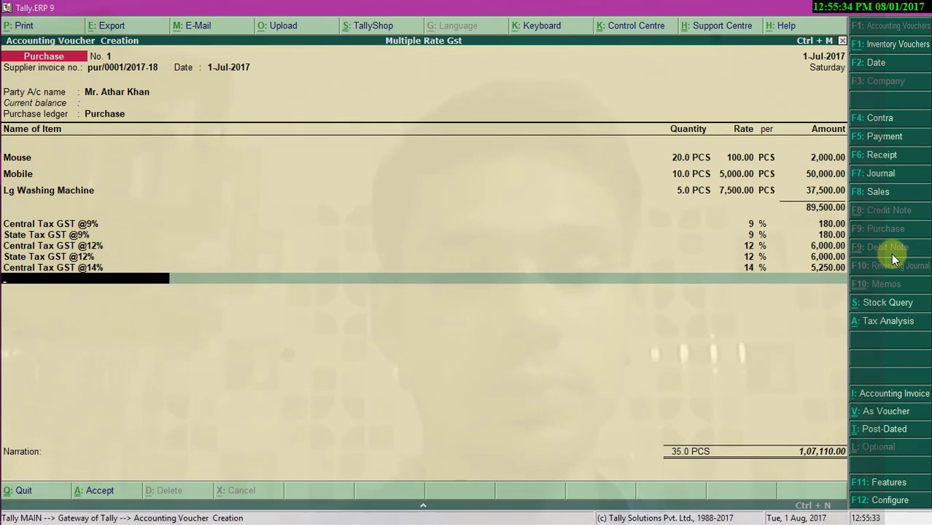
pyautogui.hotkey('alt', 'c')
pyautogui.write('State')
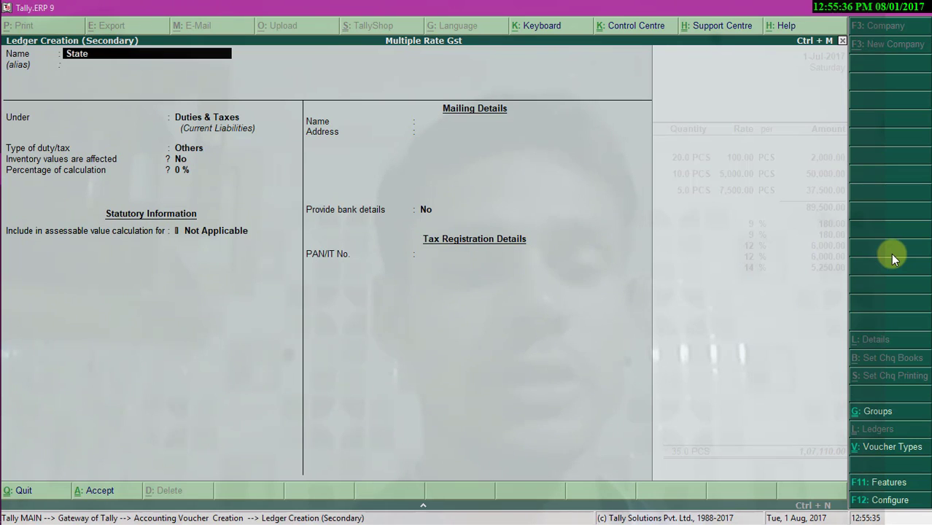
pyautogui.write(' Tax')
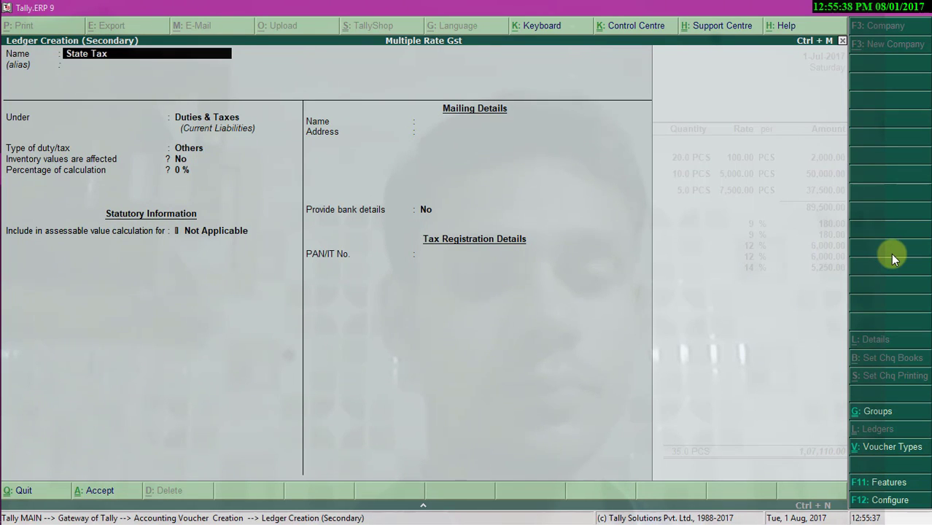
pyautogui.write(' GST @')
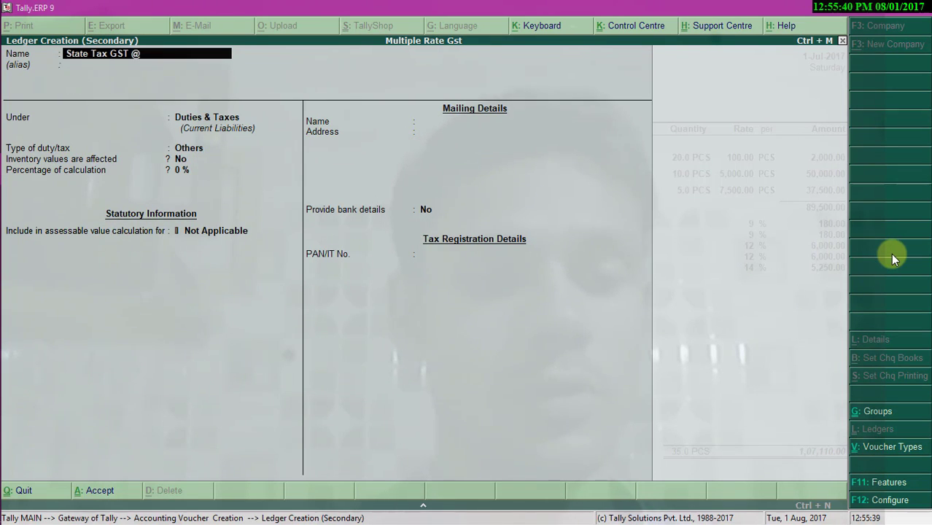
pyautogui.write('14%')
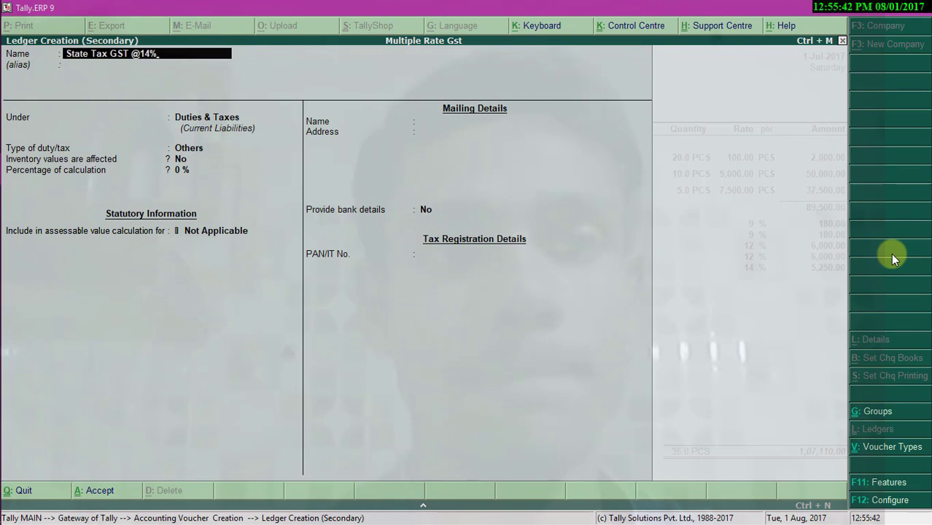
pyautogui.press('Return')
pyautogui.press('Return')
pyautogui.write('G')
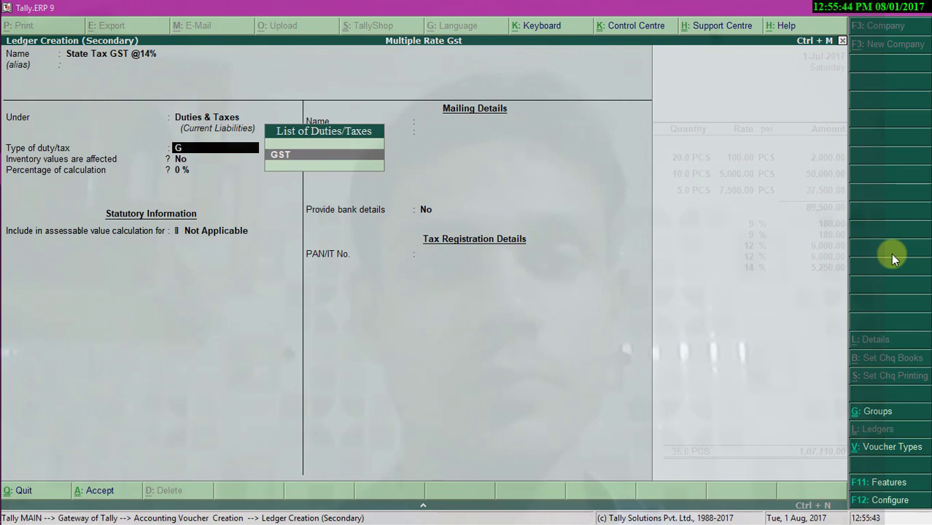
pyautogui.press('Return')
pyautogui.write('S')
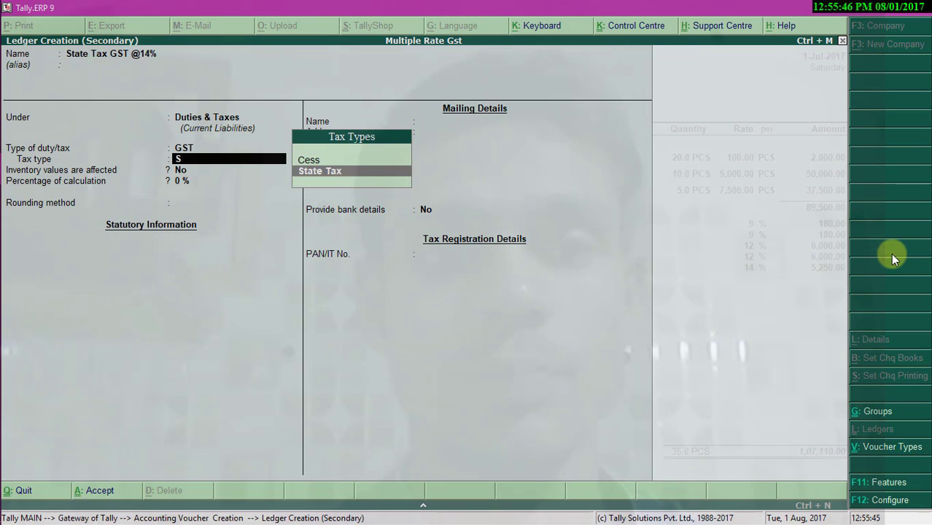
pyautogui.press('Return')
pyautogui.write('1')
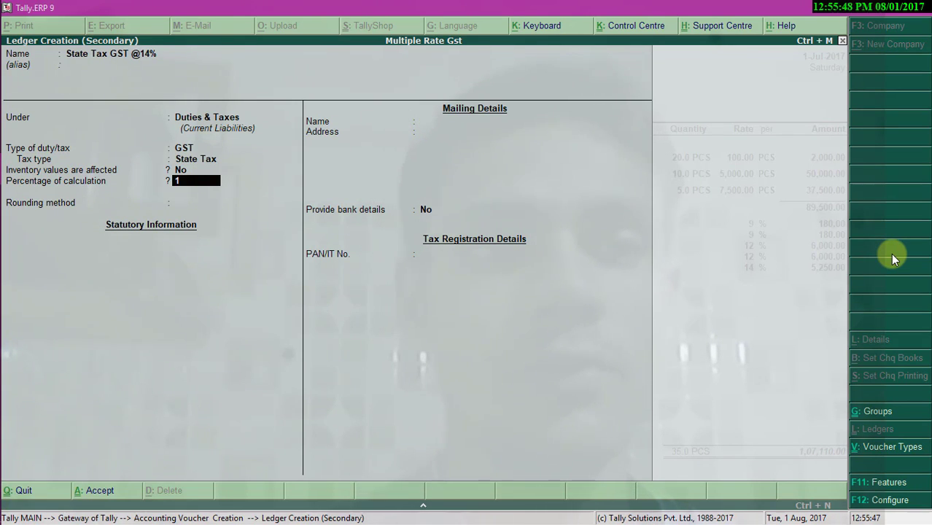
pyautogui.write('4')
pyautogui.press('Return')
pyautogui.press('Down')
pyautogui.press('Down')
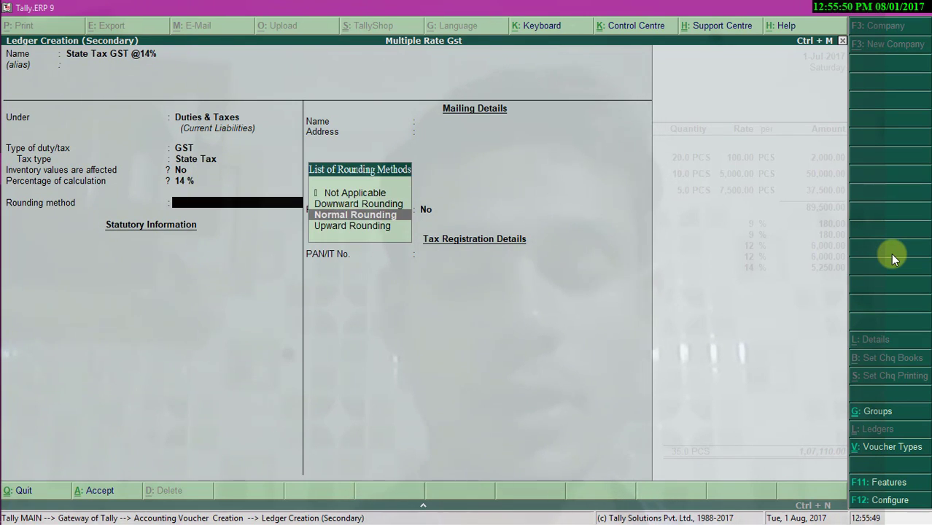
pyautogui.press('Return')
pyautogui.write('1')
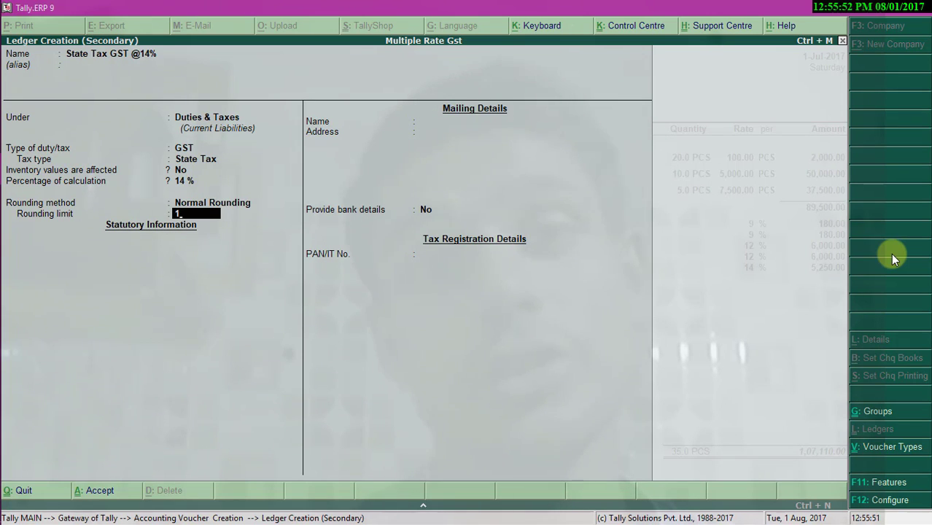
pyautogui.press('Return')
pyautogui.press('Return')
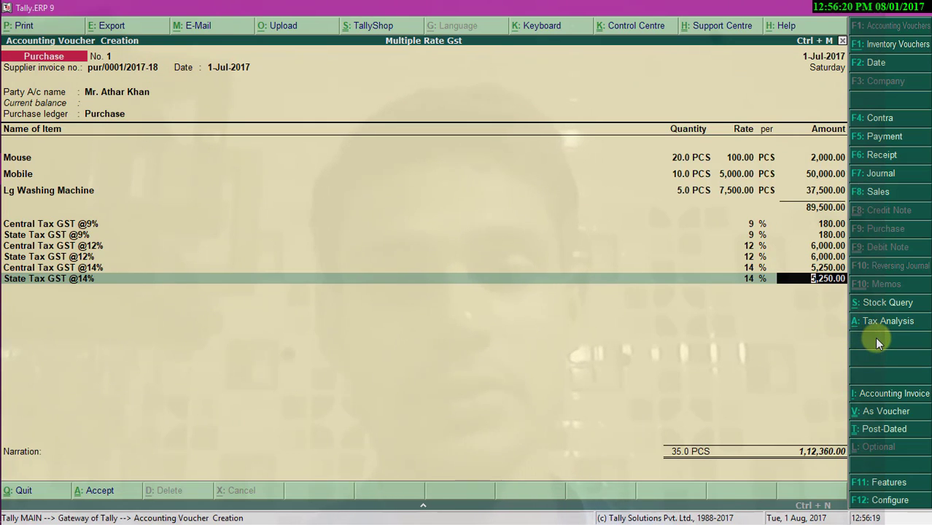
pyautogui.hotkey('alt', 'a')
# - Review the detailed tax analysis showing 22,860.00 tax on 89,500.00, then return to the voucher
pyautogui.hotkey('alt', 'F1')
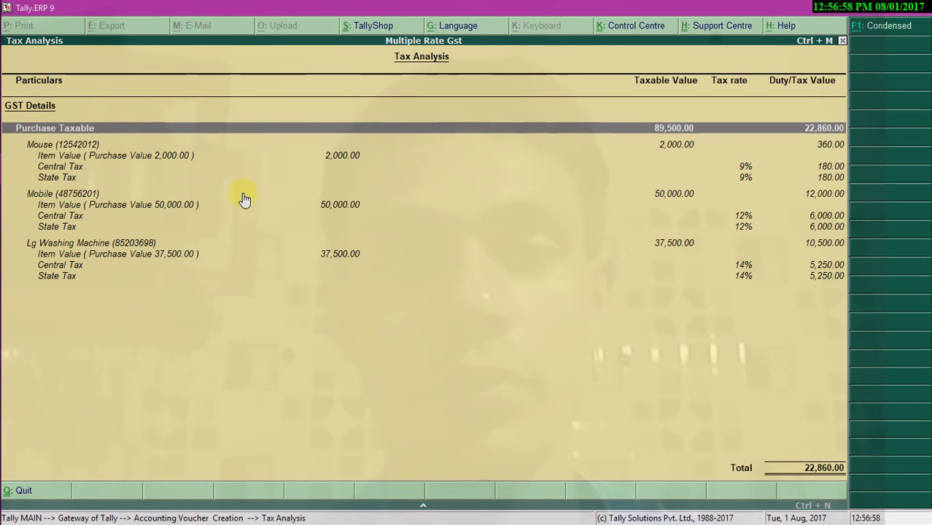
pyautogui.press('Escape')
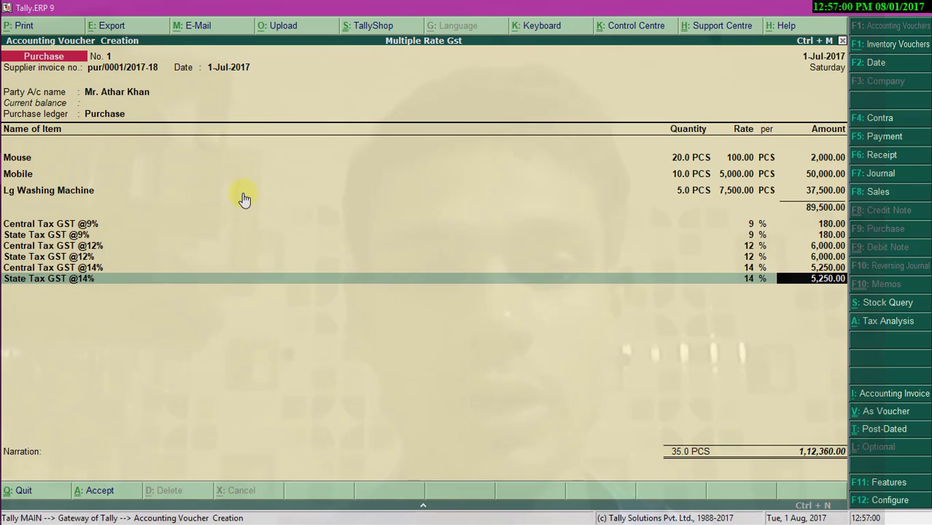
# - Save the purchase voucher and start a sales voucher with reference sales/0002/2017-18, dated 2-Jul-2017
pyautogui.press('Return')
pyautogui.press('Return')
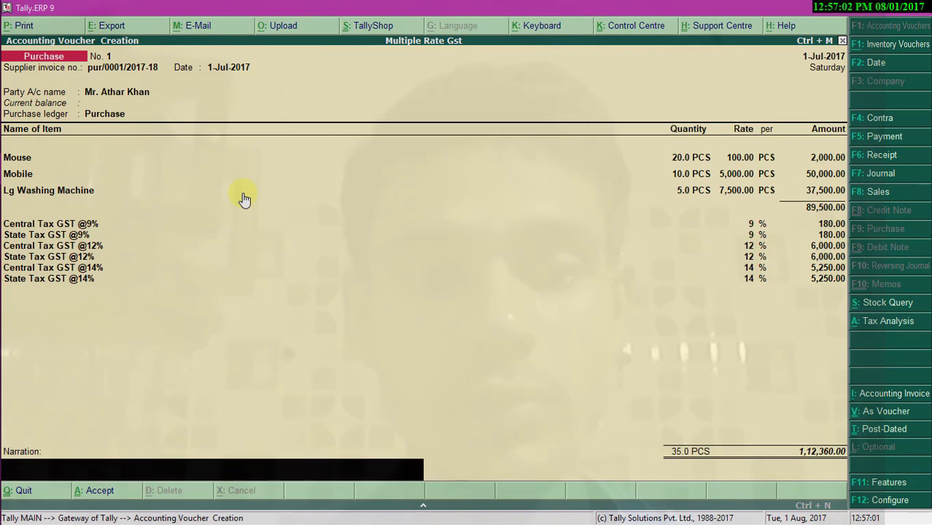
pyautogui.press('Return')
pyautogui.press('Return')
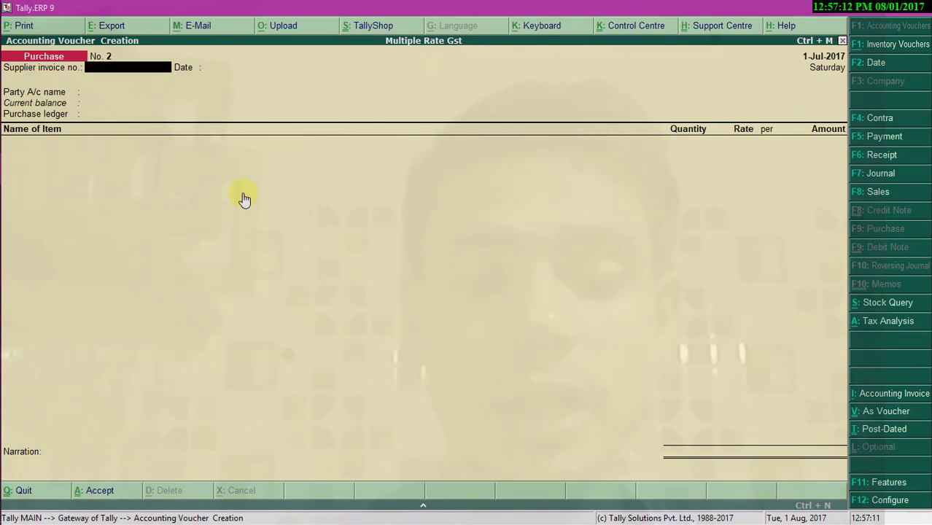
pyautogui.press('F8')
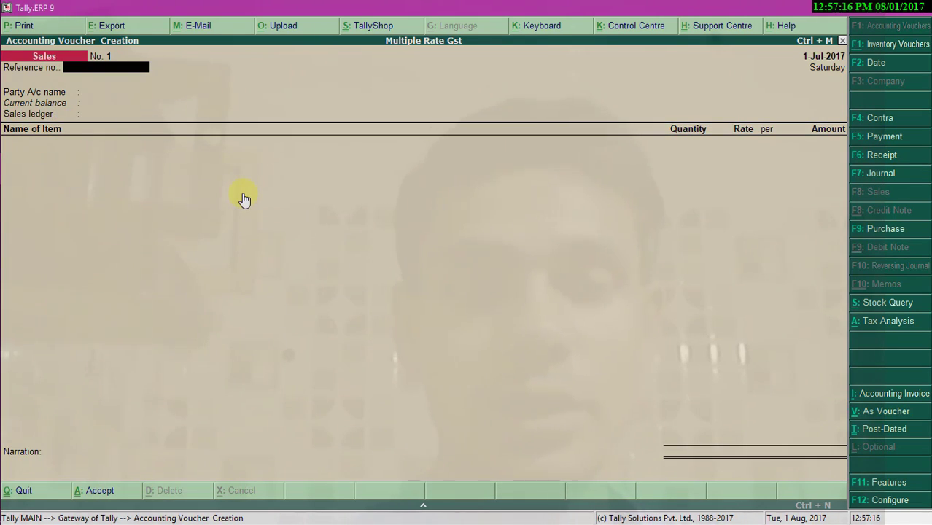
pyautogui.write('sal')
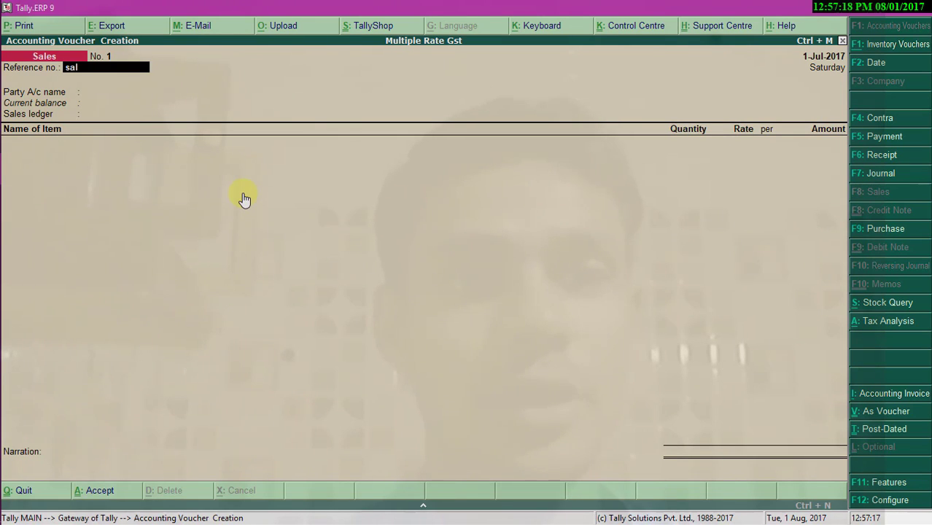
pyautogui.write('es/0002')
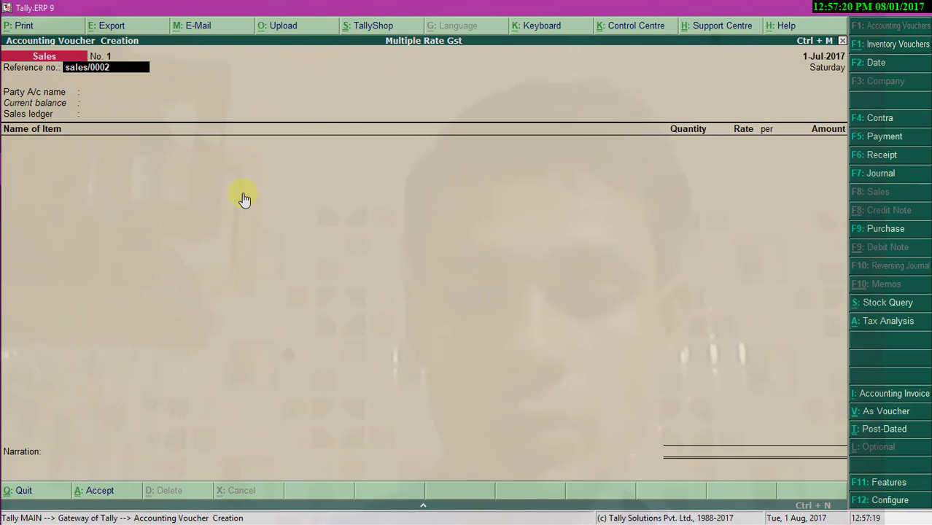
pyautogui.write('/2017-')
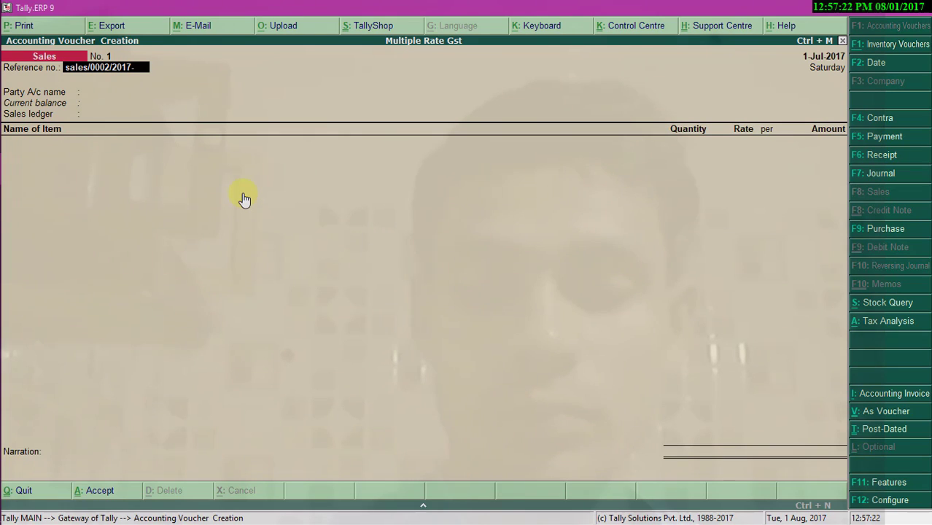
pyautogui.write('18')
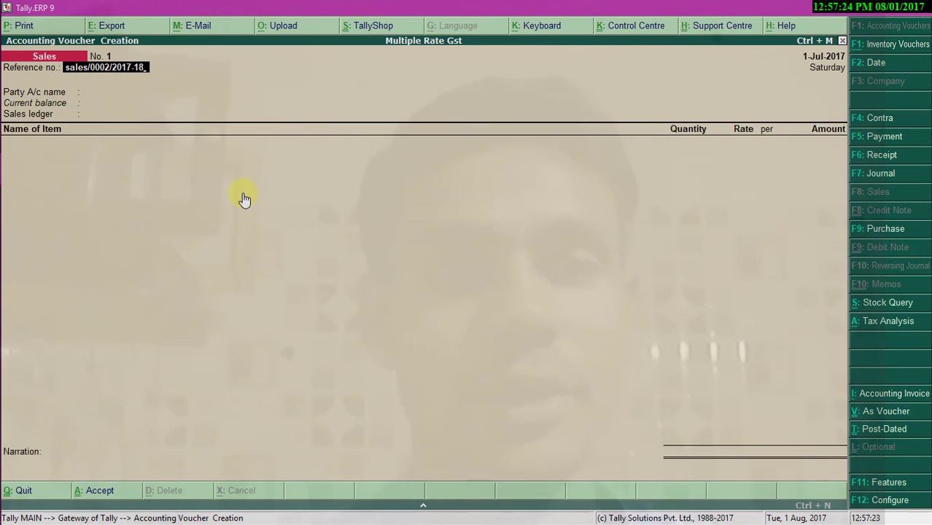
pyautogui.press('F2')
pyautogui.write('2-7-2017')
pyautogui.press('Return')
pyautogui.press('Return')
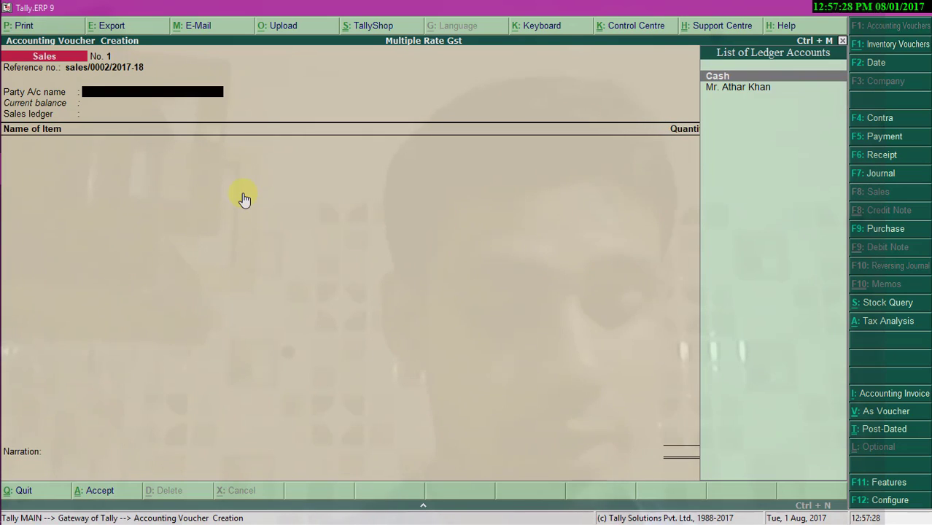
# - Create a customer ledger under Sundry Debtors, state Haryana, enter its pincode, and enable GST details
pyautogui.hotkey('alt', 'c')
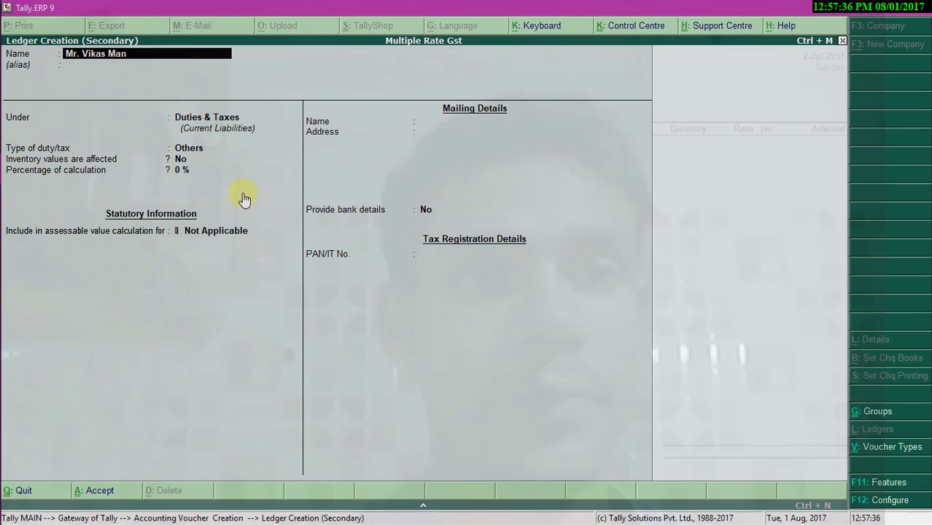
pyautogui.press('Return')
pyautogui.press('Return')
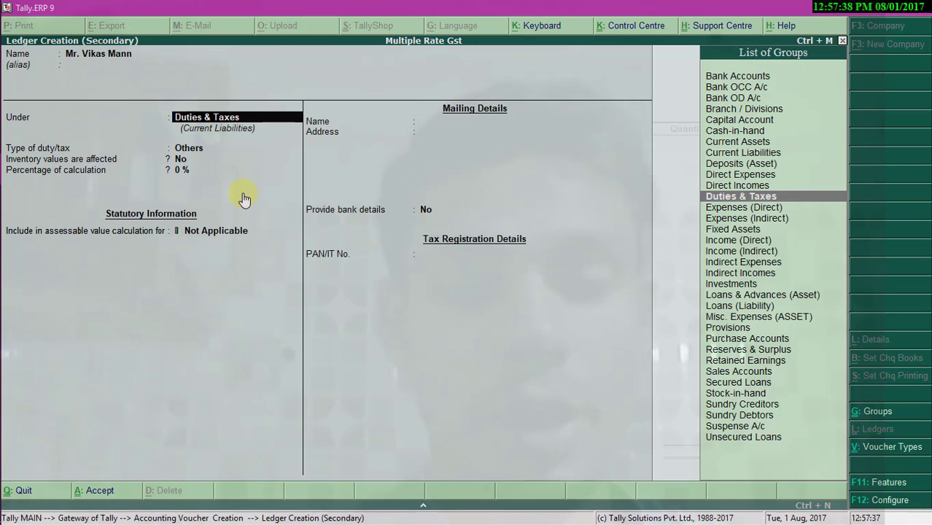
pyautogui.write('Su')
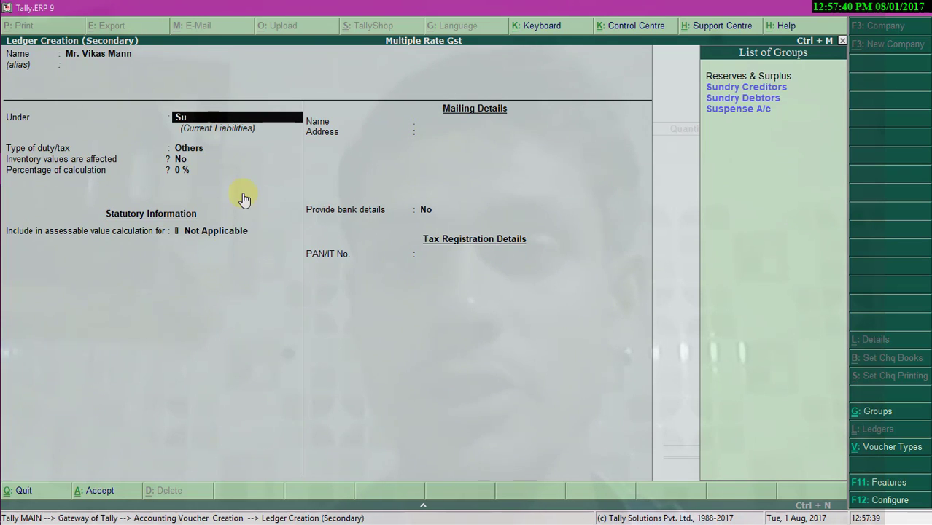
pyautogui.press('Down')
pyautogui.press('Down')
pyautogui.press('Return')
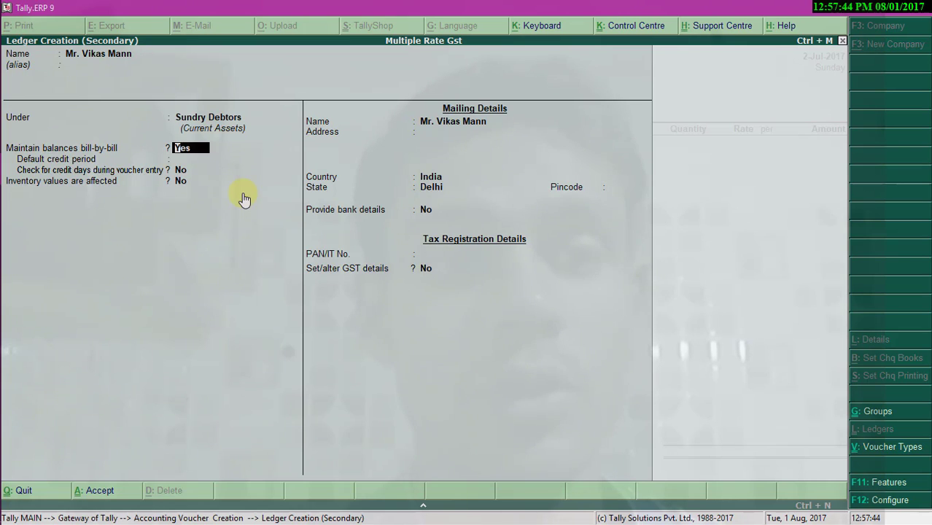
pyautogui.press('Return')
pyautogui.press('Return')
pyautogui.press('Return')
pyautogui.press('Return')
pyautogui.press('Return')
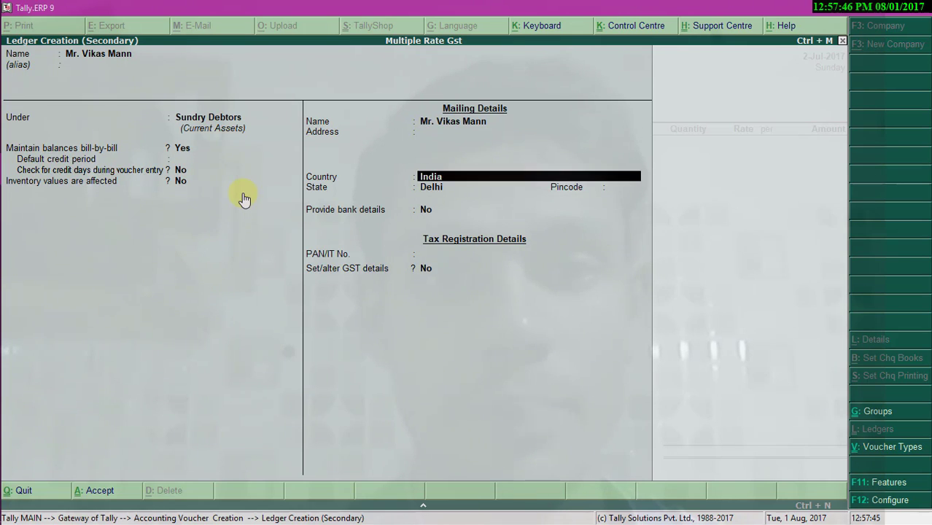
pyautogui.press('Return')
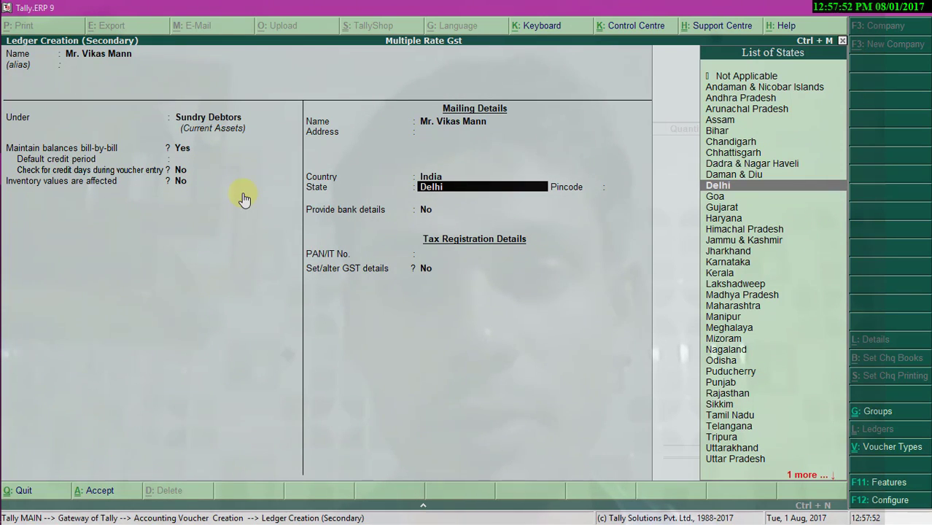
pyautogui.press('Down')
pyautogui.press('Down')
pyautogui.press('Down')
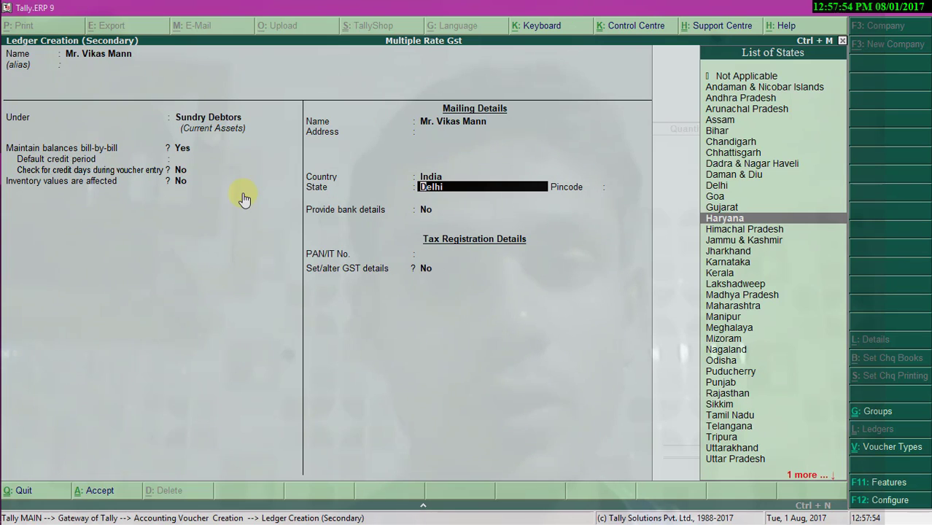
pyautogui.press('Return')
pyautogui.write('303')
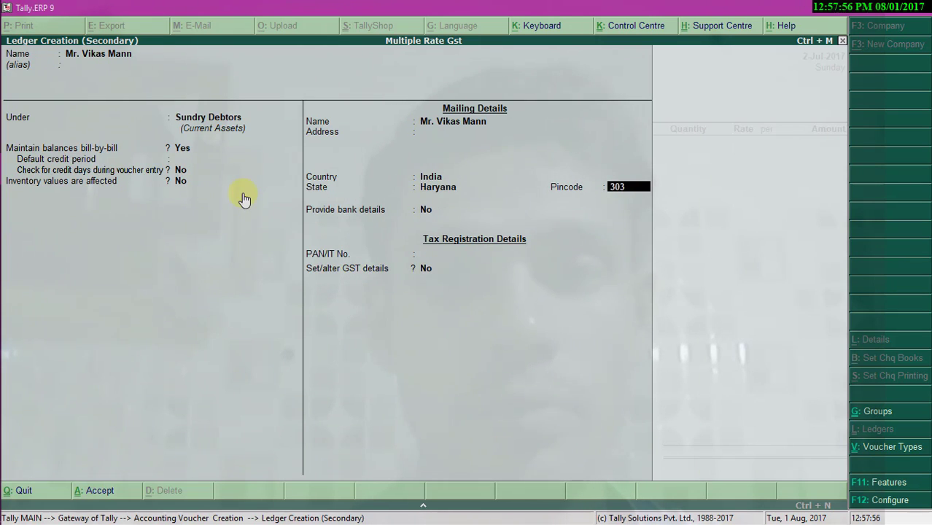
pyautogui.press('Return')
pyautogui.press('Return')
pyautogui.press('Return')
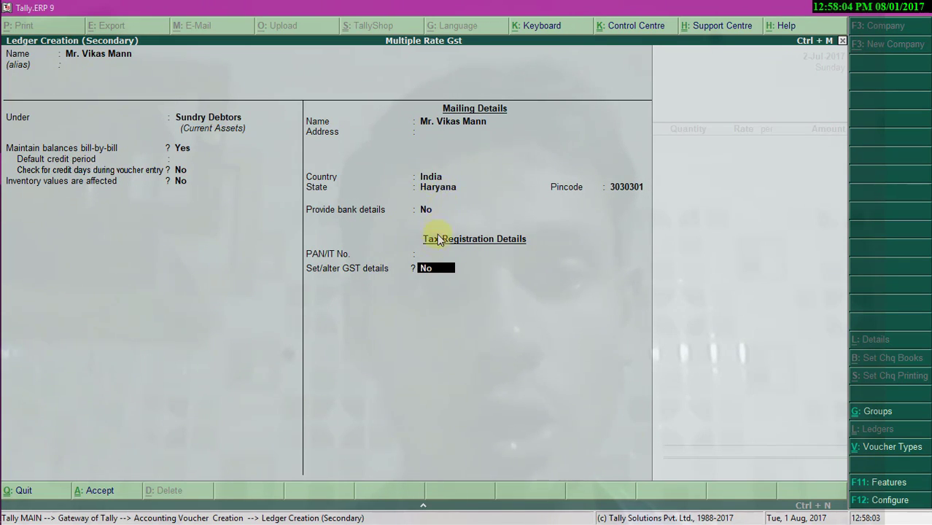
pyautogui.write('y')
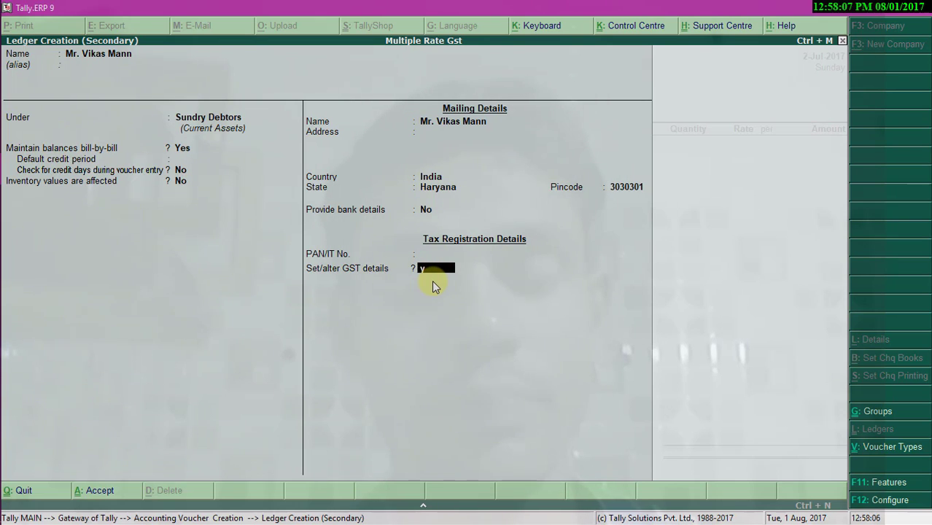
pyautogui.press('Return')
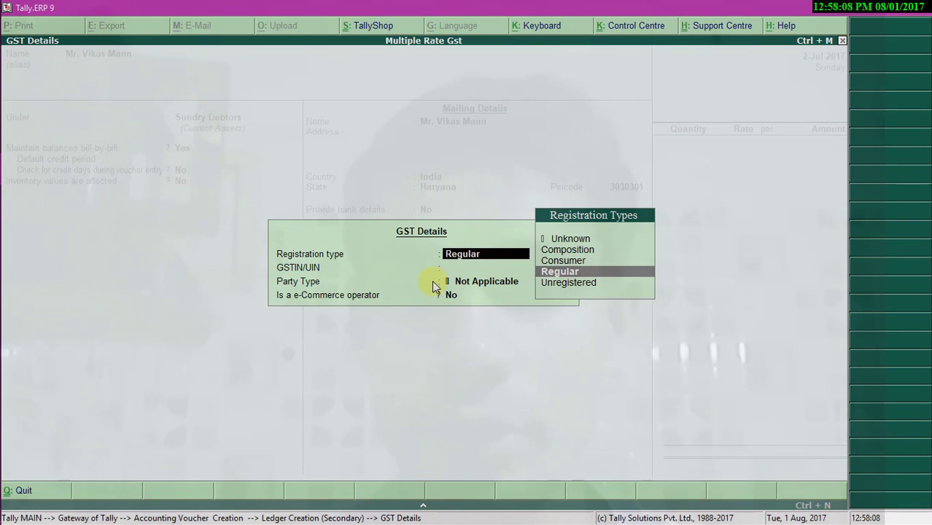
# - Choose Regular registration type and enter the customer's GSTIN
pyautogui.press('Return')
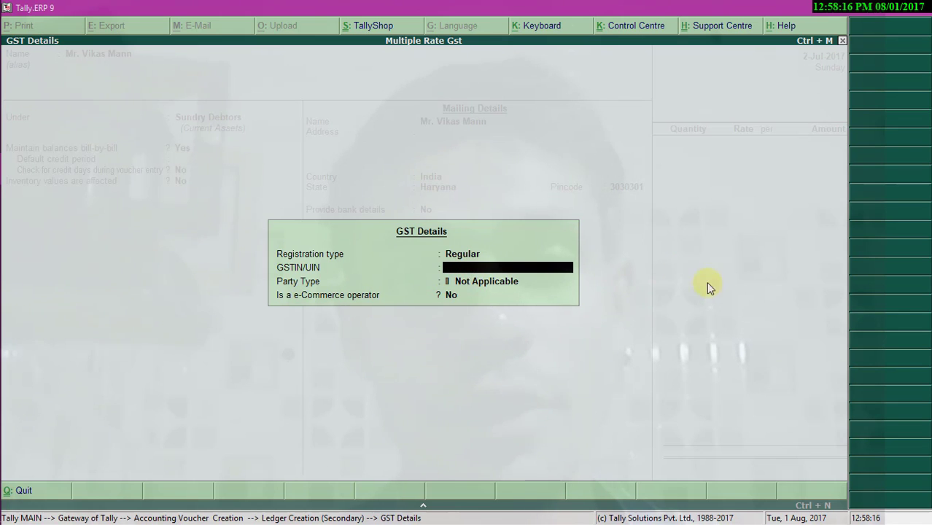
pyautogui.write('06')
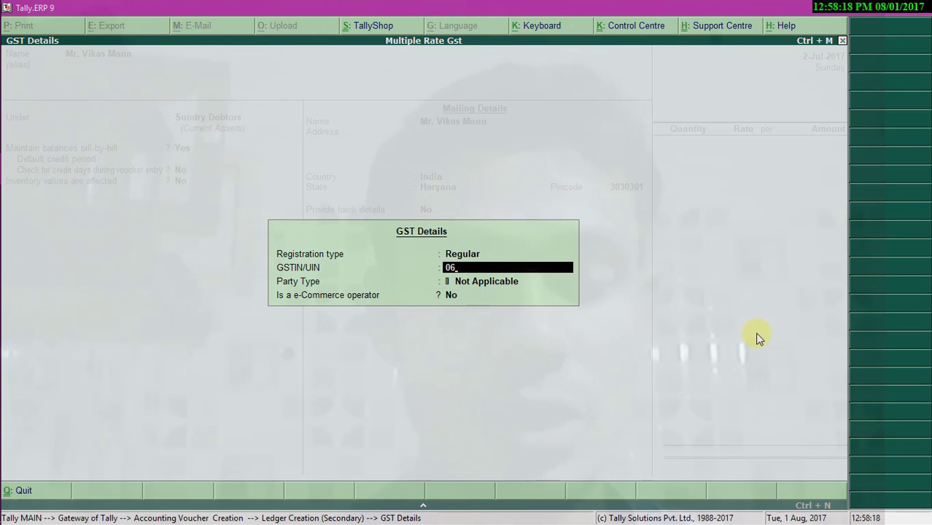
pyautogui.write('ASDFS')
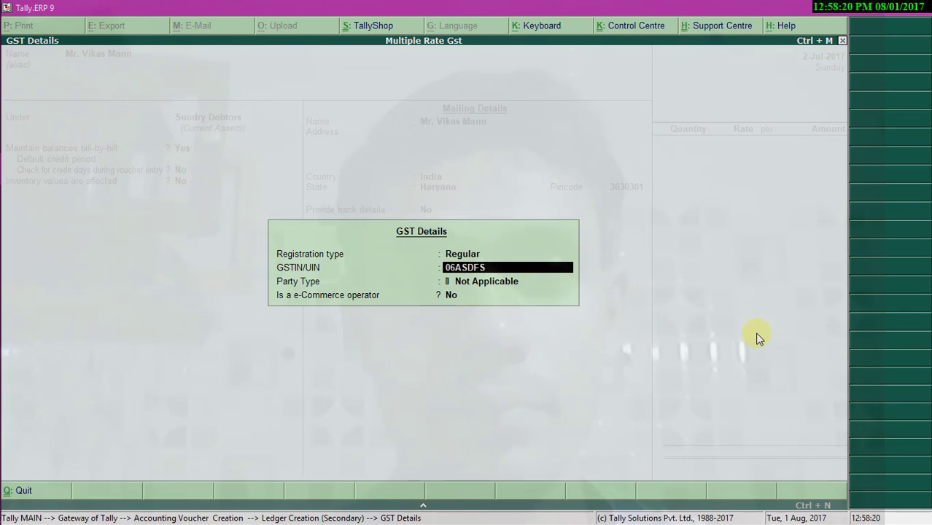
pyautogui.write('2541A')
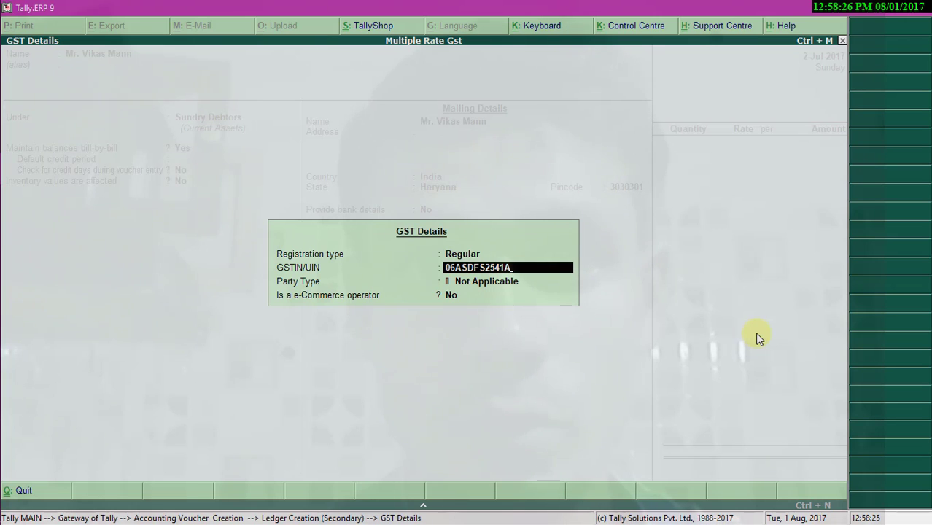
pyautogui.write('1')
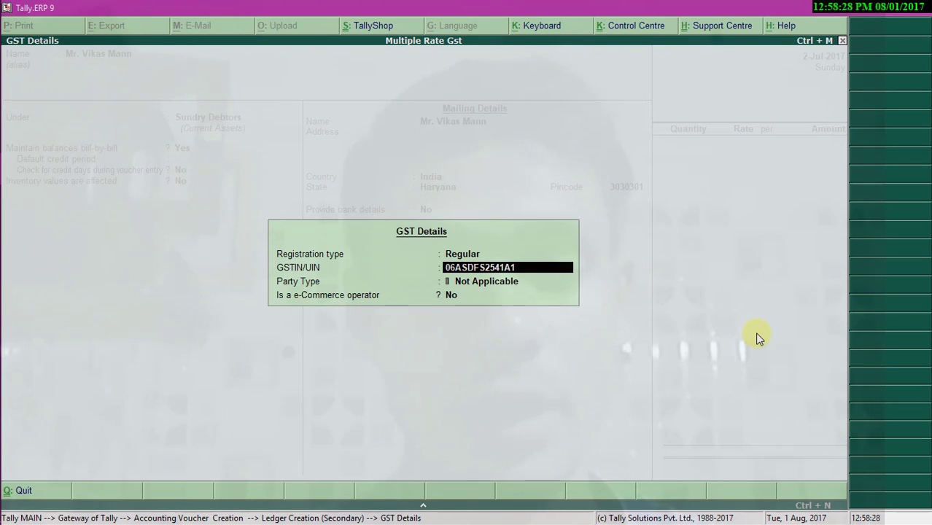
pyautogui.write('Z1')
pyautogui.press('Return')
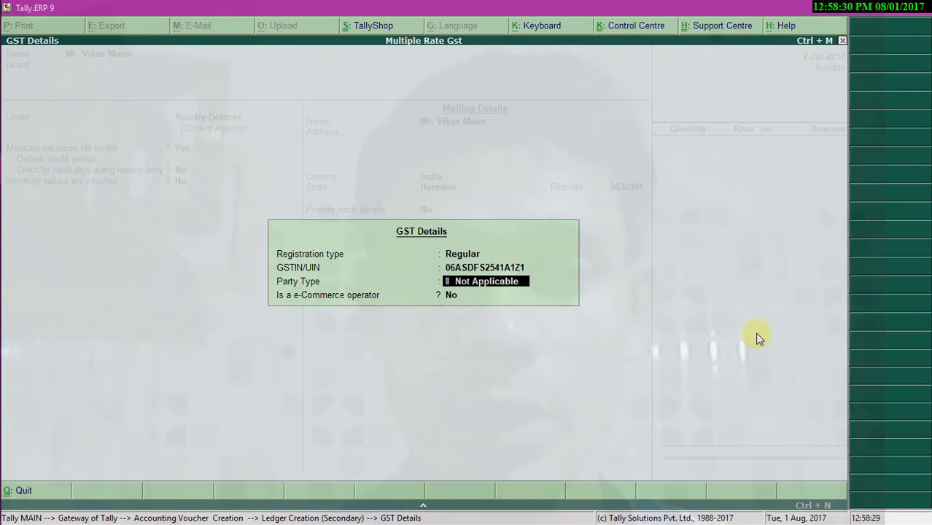
pyautogui.press('Return')
pyautogui.press('Return')
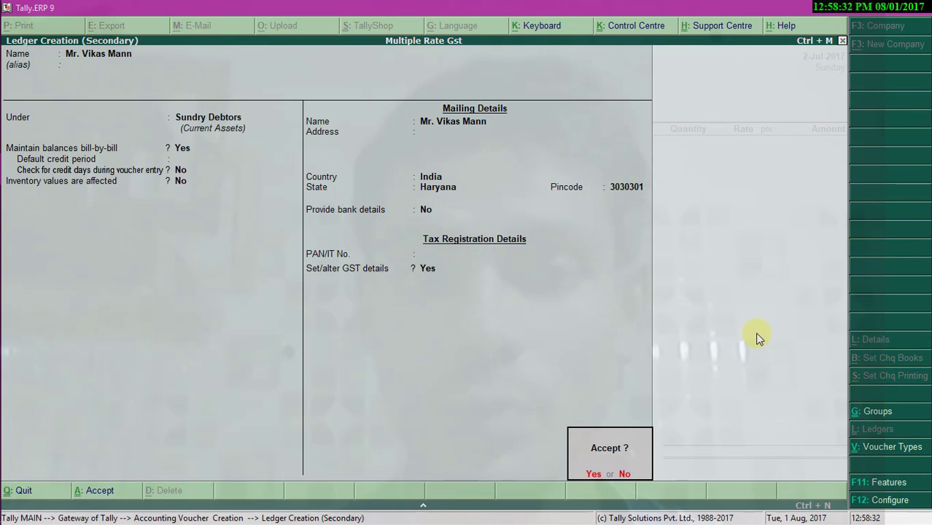
# - Save the customer ledger and set the buyer's dealer type to Regular in Party Details
pyautogui.press('Return')
pyautogui.press('Return')
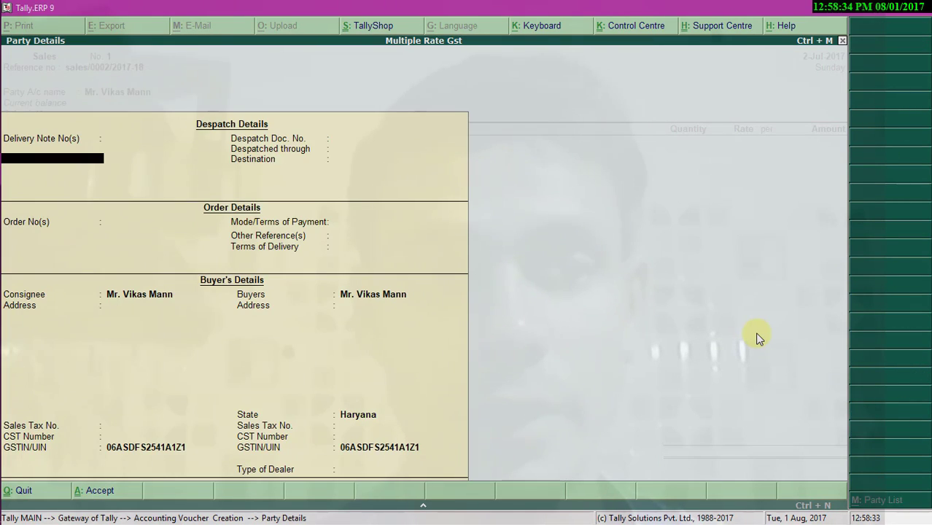
pyautogui.press('Return')
pyautogui.press('Return')
pyautogui.press('Return')
pyautogui.press('Return')
pyautogui.press('Return')
pyautogui.press('Return')
pyautogui.press('Return')
pyautogui.press('Return')
pyautogui.press('Return')
pyautogui.press('Return')
pyautogui.press('Return')
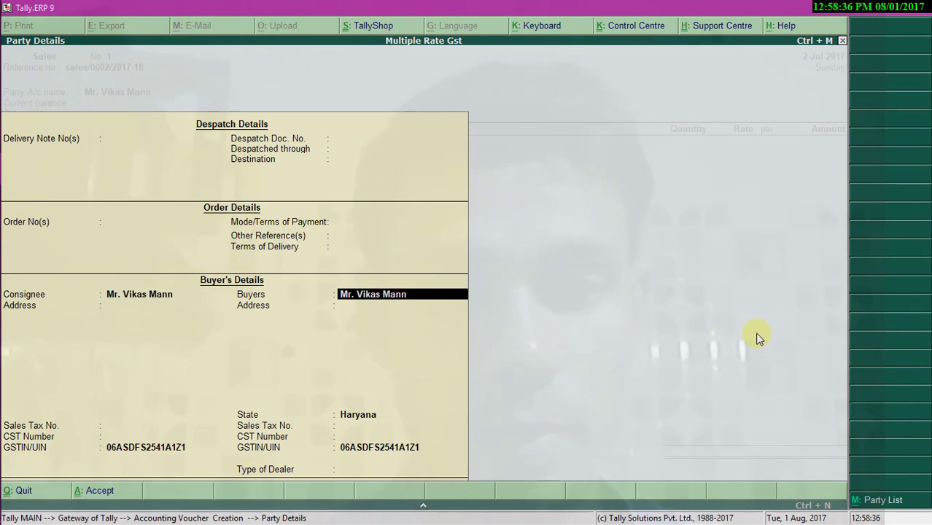
pyautogui.press('Return')
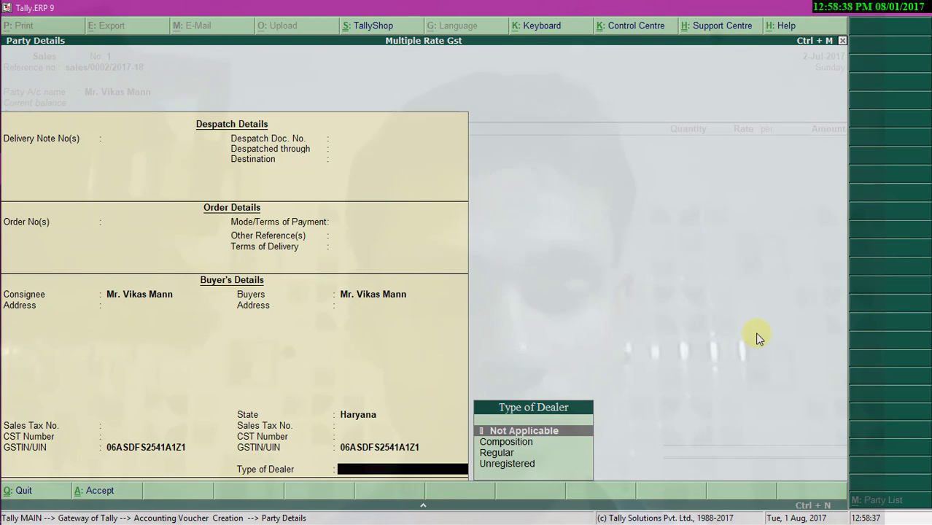
pyautogui.write('re')
pyautogui.press('Return')
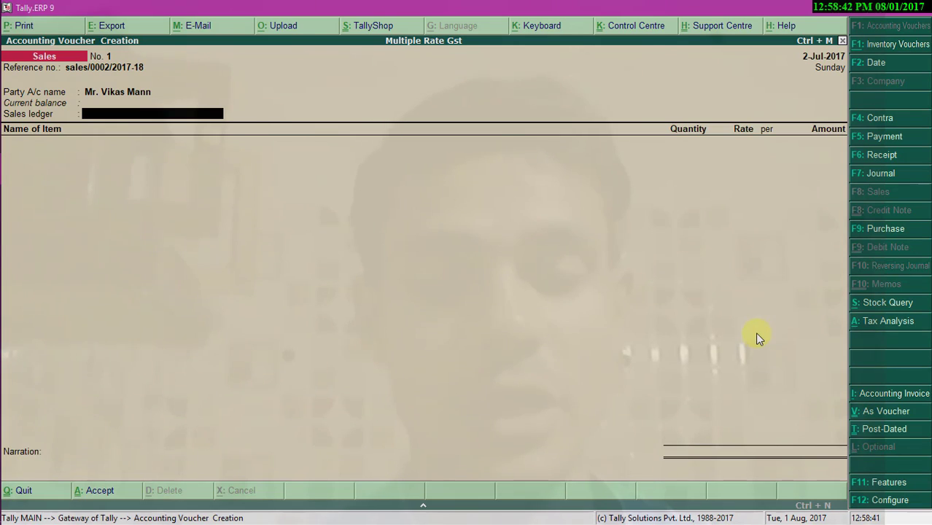
pyautogui.hotkey('alt', 'c')
# - Create a 'Sales' ledger under Sales Accounts, GST applicable, with Goods as the type of supply
pyautogui.write('Sales')
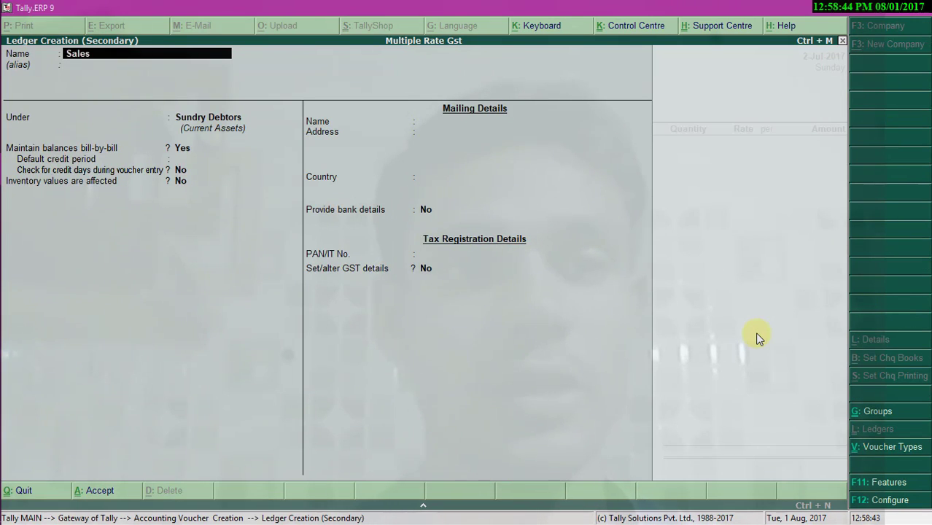
pyautogui.press('Return')
pyautogui.write('sa')
pyautogui.press('Return')
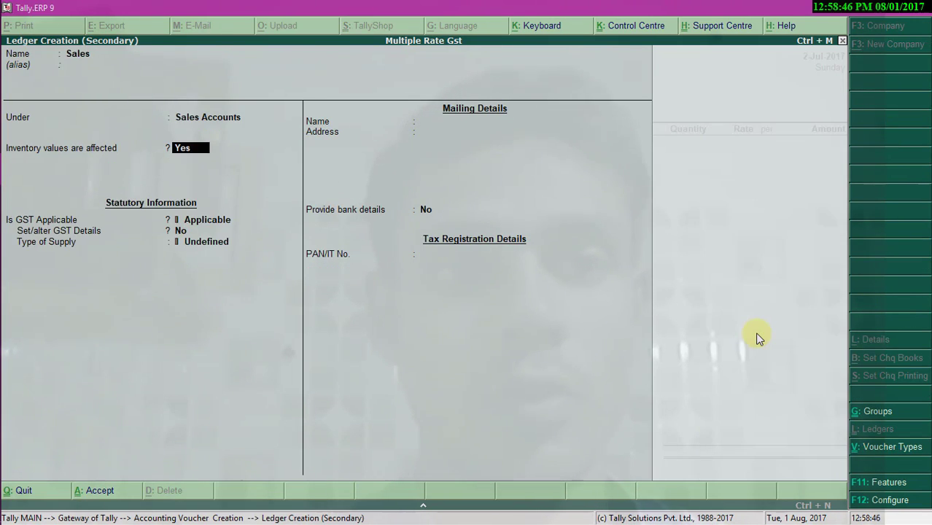
pyautogui.press('Return')
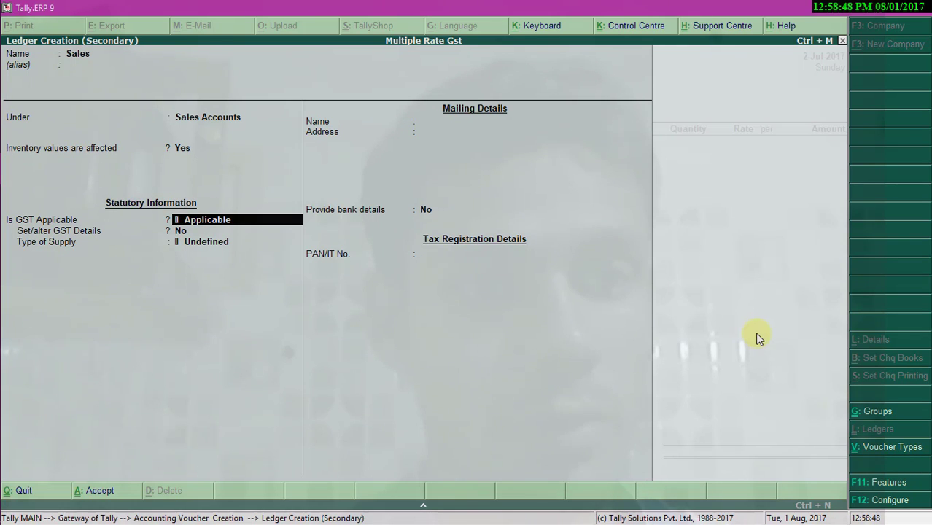
pyautogui.press('Return')
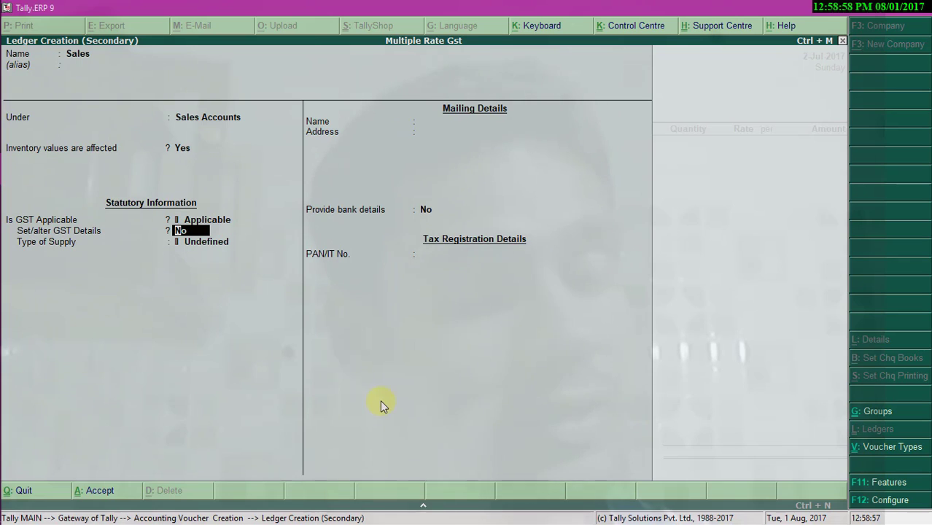
pyautogui.press('Return')
pyautogui.press('Down')
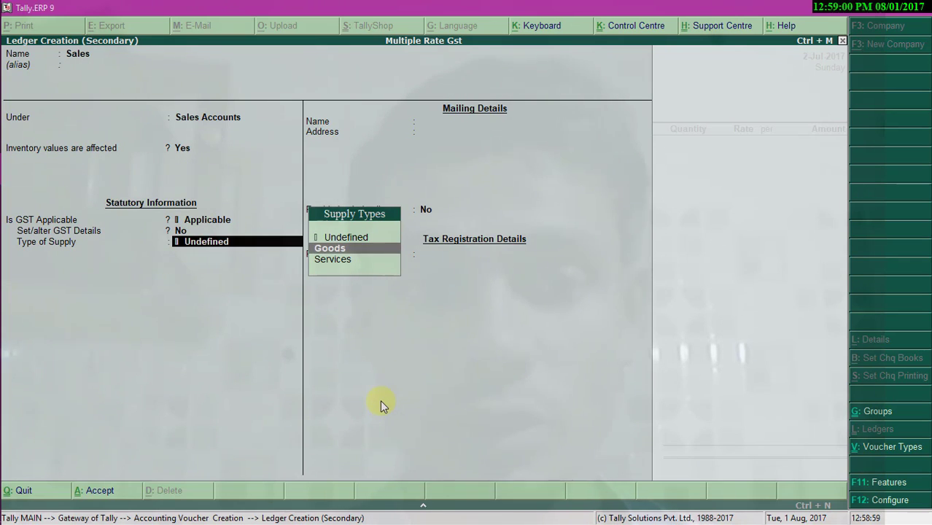
pyautogui.press('Return')
pyautogui.press('Return')
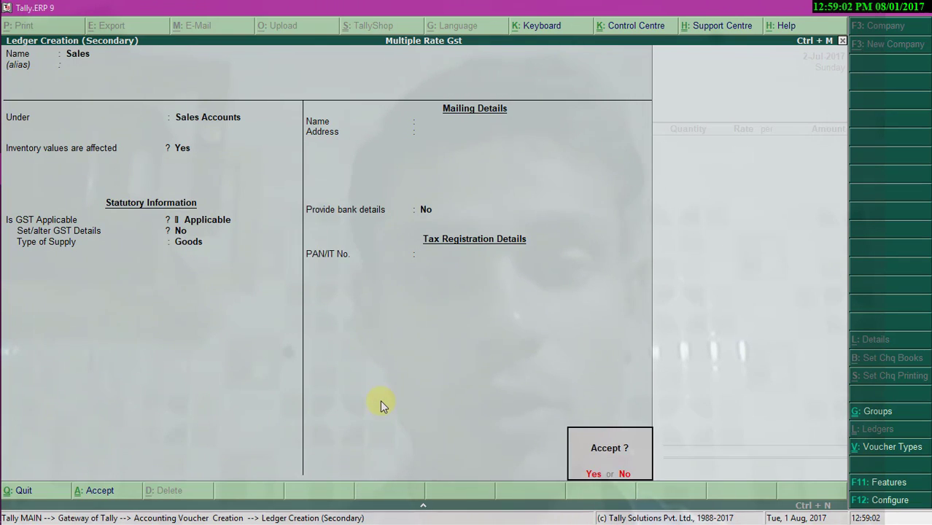
pyautogui.press('Return')
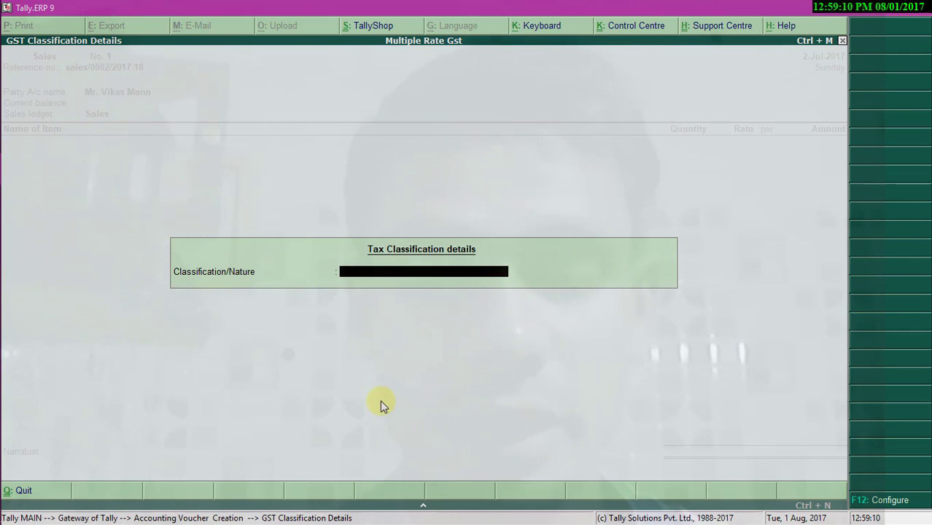
# - Set the Sales ledger's nature of transaction to Interstate Sales Taxable
pyautogui.press('space')
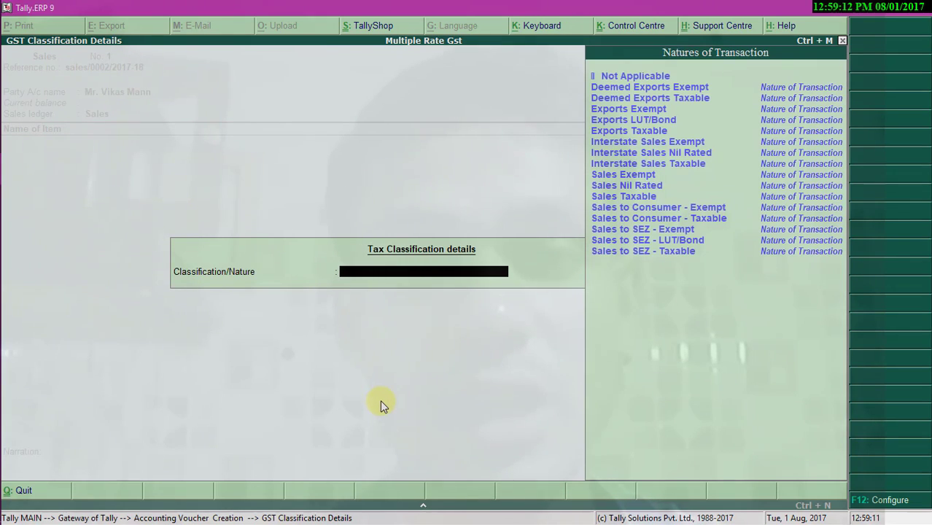
pyautogui.press('Down')
pyautogui.press('Down')
pyautogui.press('Down')
pyautogui.press('Down')
pyautogui.press('Down')
pyautogui.press('Down')
pyautogui.press('Down')
pyautogui.press('Down')
pyautogui.press('Down')
pyautogui.press('Down')
pyautogui.press('Down')
pyautogui.press('Down')
pyautogui.press('Down')
pyautogui.press('Up')
pyautogui.press('Up')
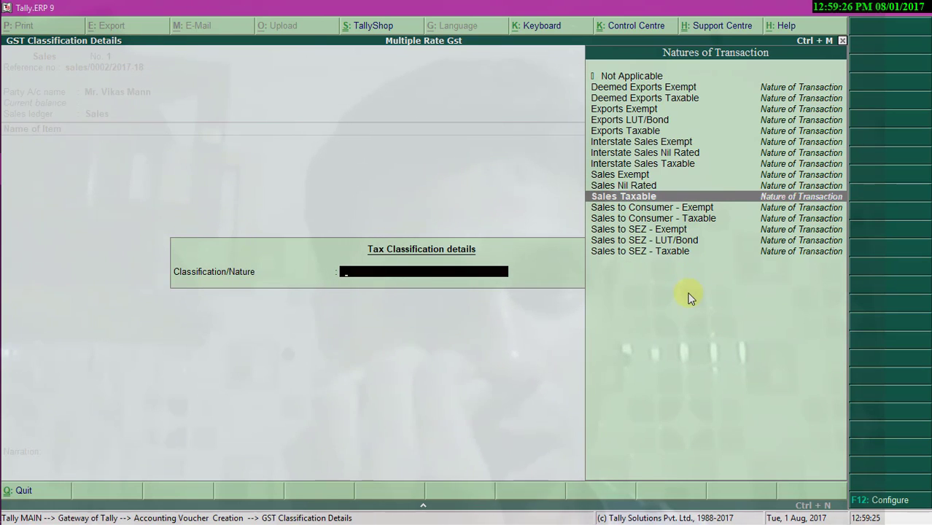
pyautogui.press('Up')
pyautogui.press('Up')
pyautogui.press('Up')
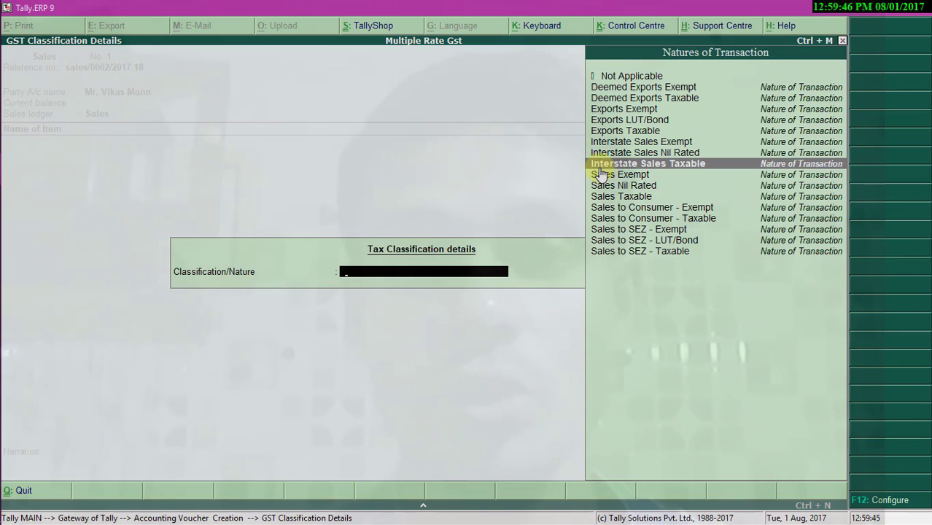
pyautogui.press('Return')
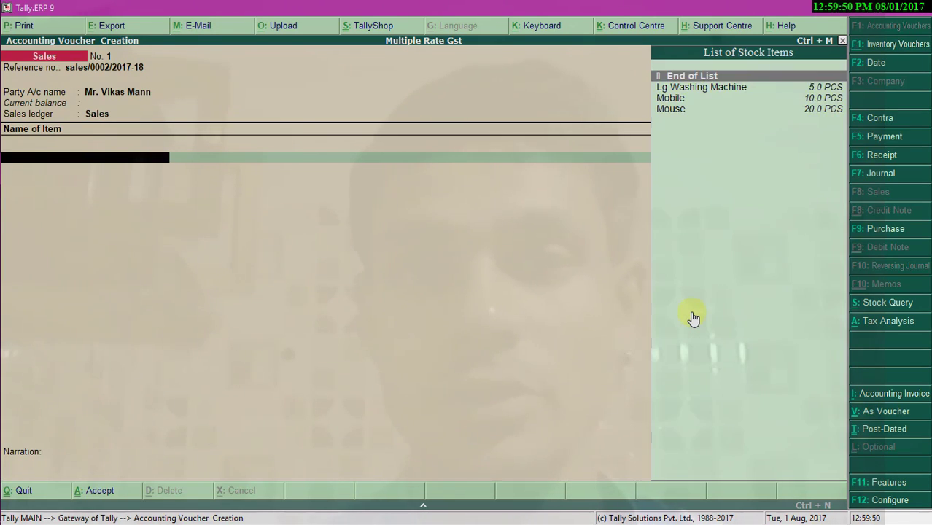
# - Add Lg Washing Machine as the first item line: 2 pieces at 10,000
pyautogui.press('Down')
pyautogui.press('Return')
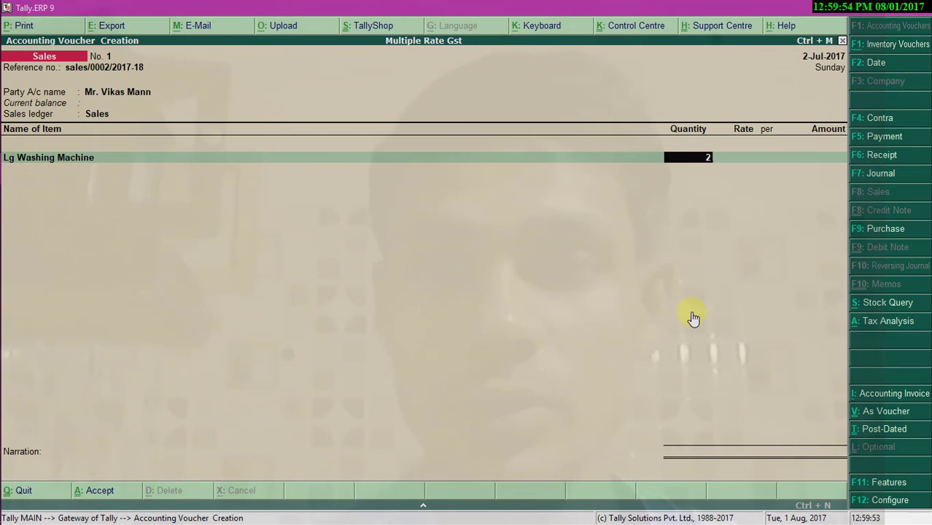
pyautogui.press('Return')
pyautogui.write('1')
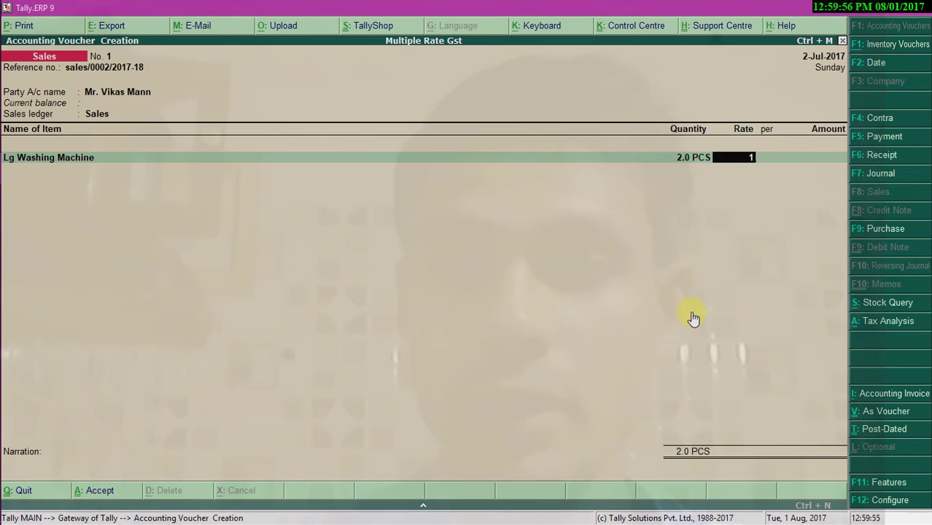
pyautogui.write('0,000')
pyautogui.press('Return')
pyautogui.press('Return')
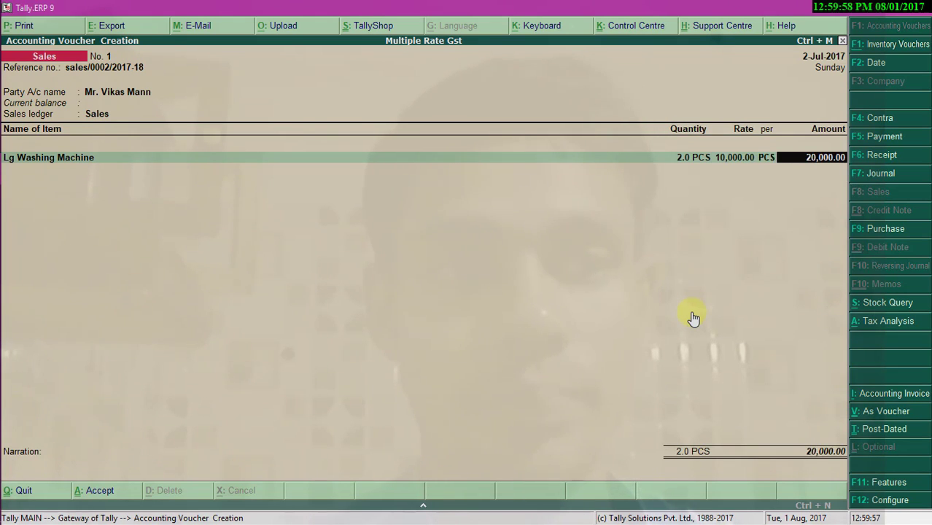
pyautogui.press('Return')
# - Add Mobile as the second item line: 5 at 9,000
pyautogui.press('Down')
pyautogui.press('Down')
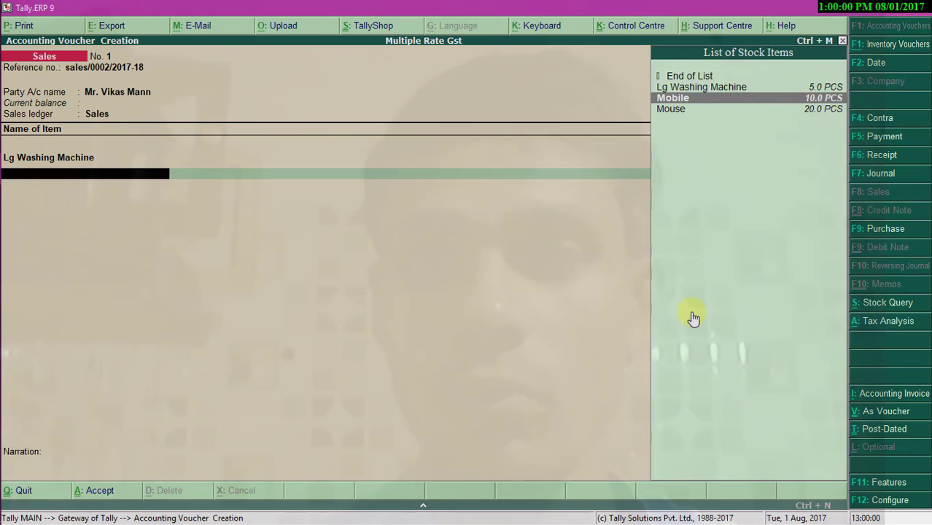
pyautogui.press('Return')
pyautogui.write('5')
pyautogui.press('Return')
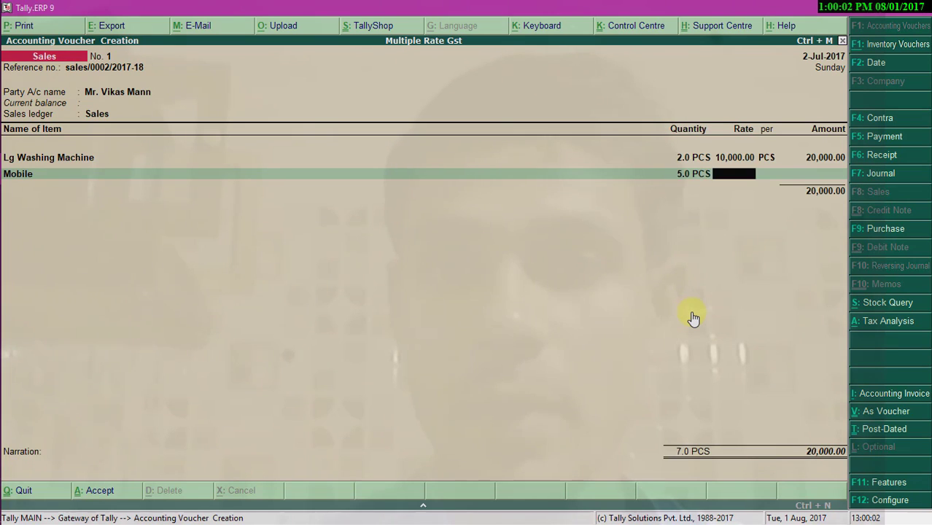
pyautogui.write('9,000.')
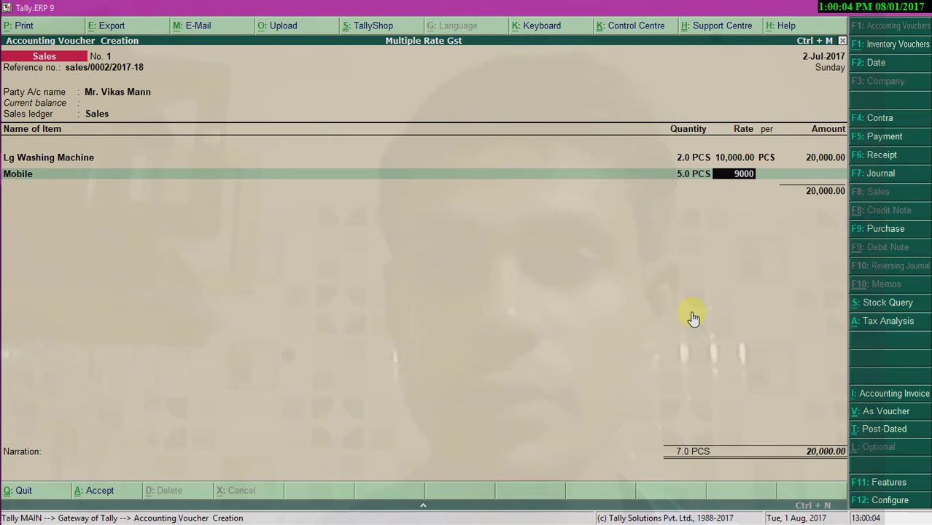
pyautogui.write('0')
pyautogui.press('BackSpace')
pyautogui.press('Return')
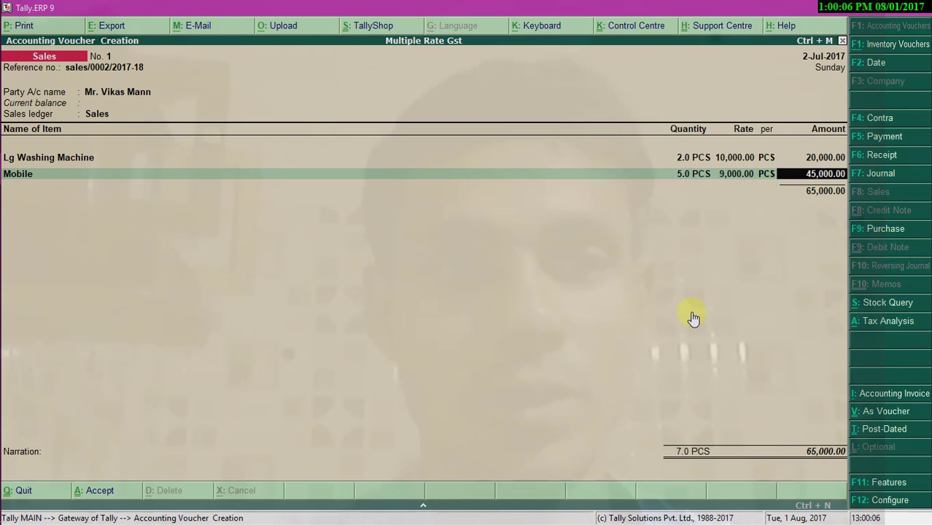
pyautogui.press('Return')
# - Add Mouse as the third item line: 6 at 250
pyautogui.press('Down')
pyautogui.press('Down')
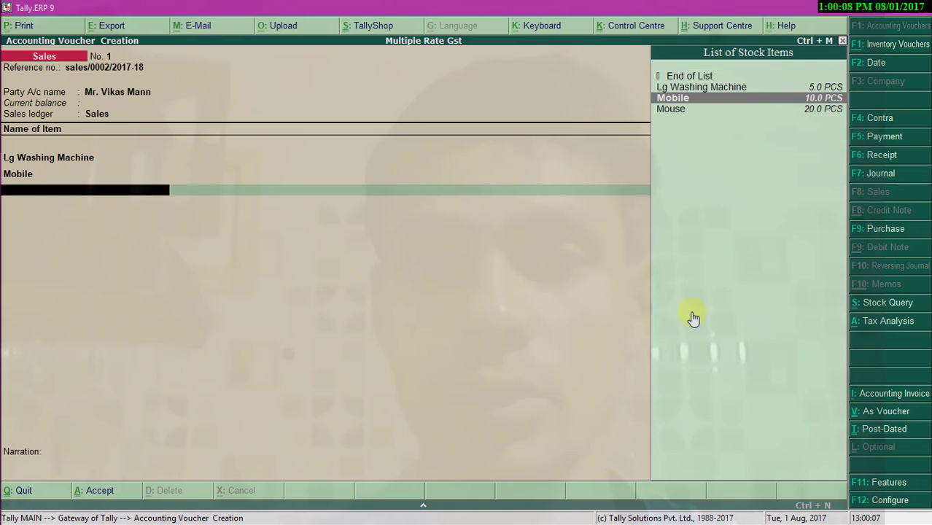
pyautogui.press('Down')
pyautogui.press('Return')
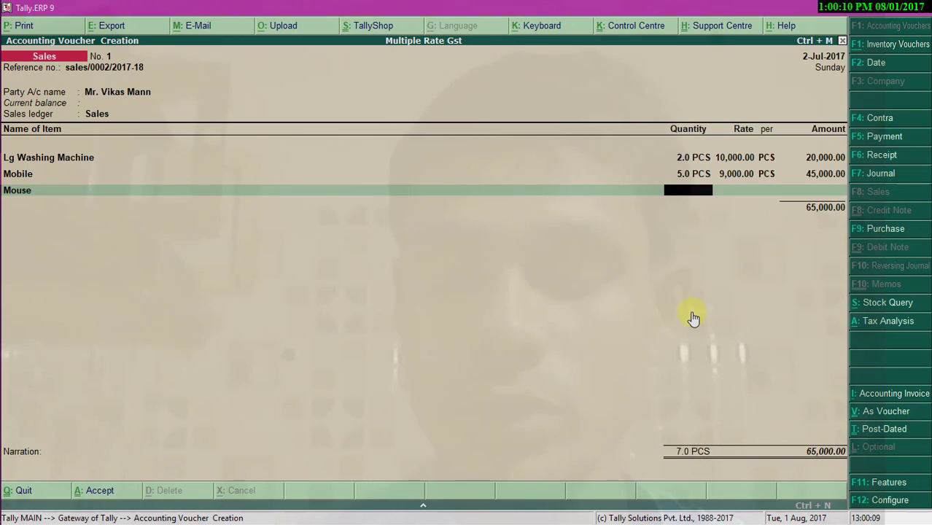
pyautogui.press('Return')
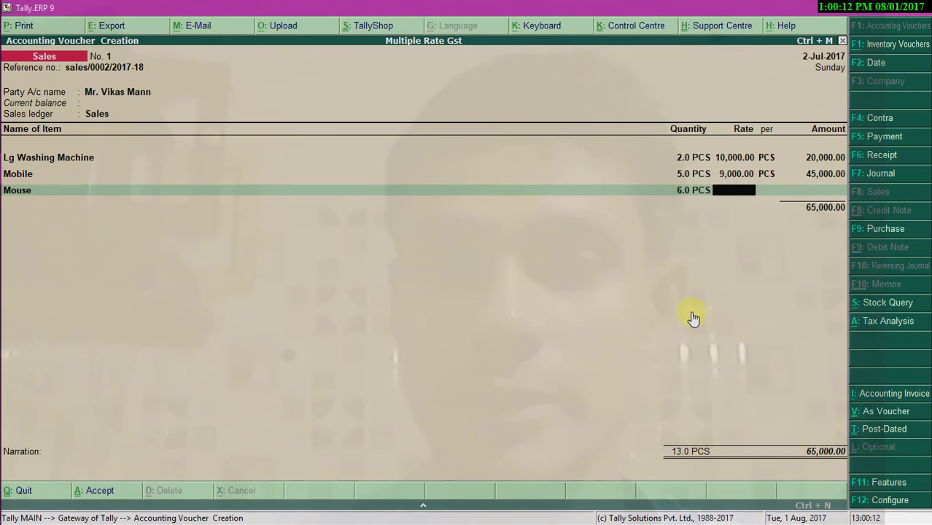
pyautogui.write('250')
pyautogui.press('Return')
pyautogui.press('Return')
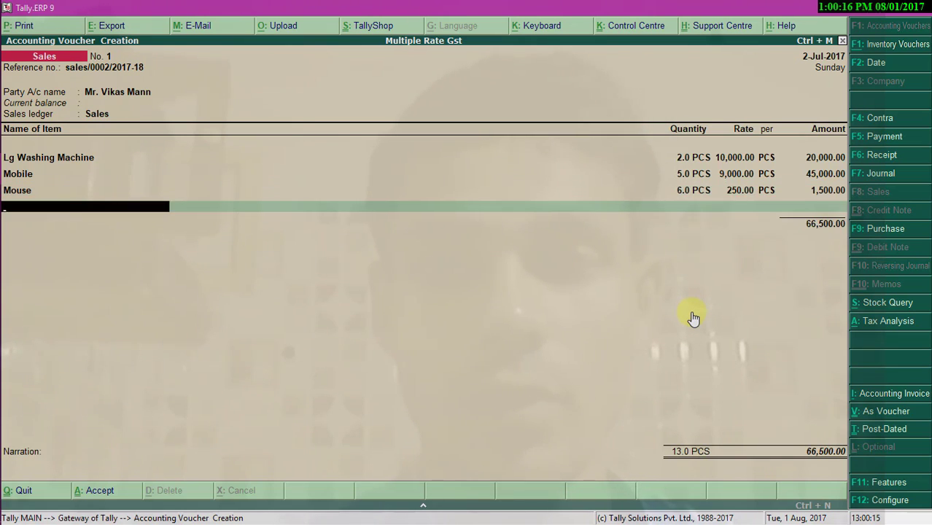
pyautogui.press('Return')
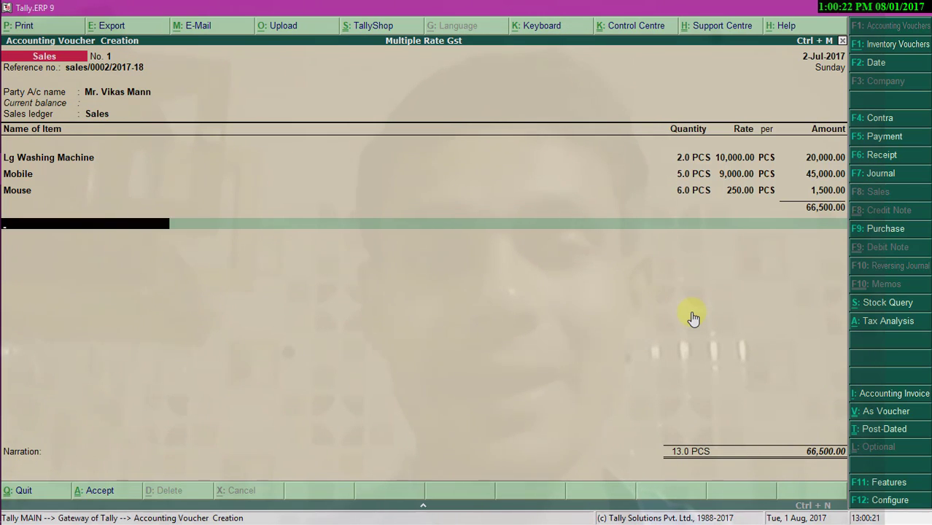
pyautogui.write('C')
pyautogui.press('Down')
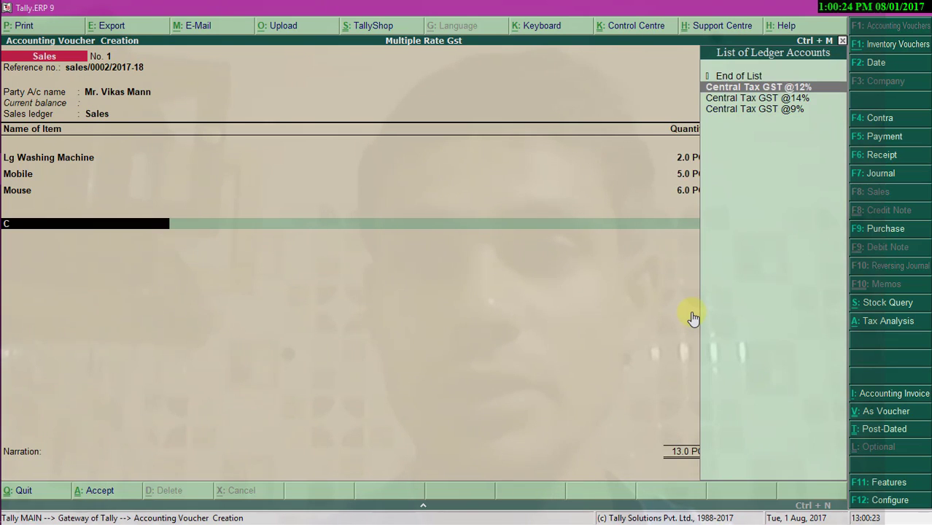
pyautogui.press('Return')
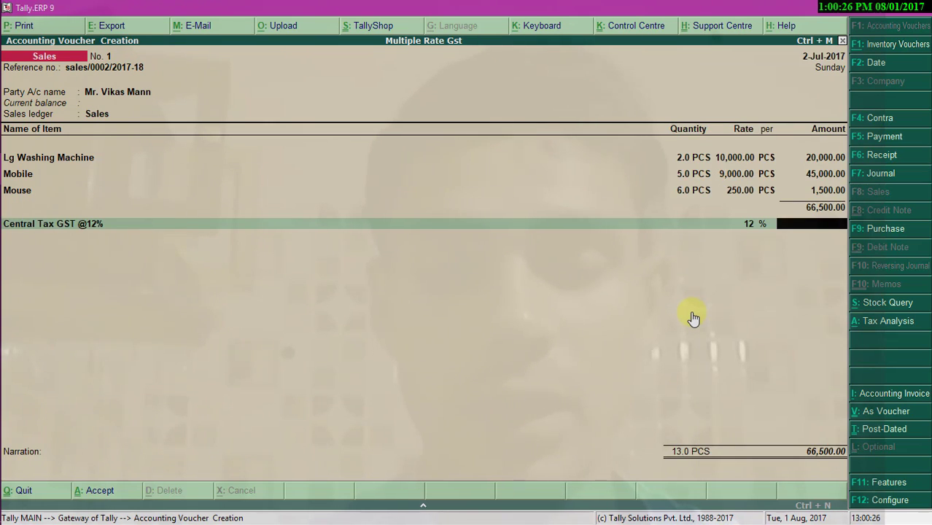
pyautogui.press('BackSpace')
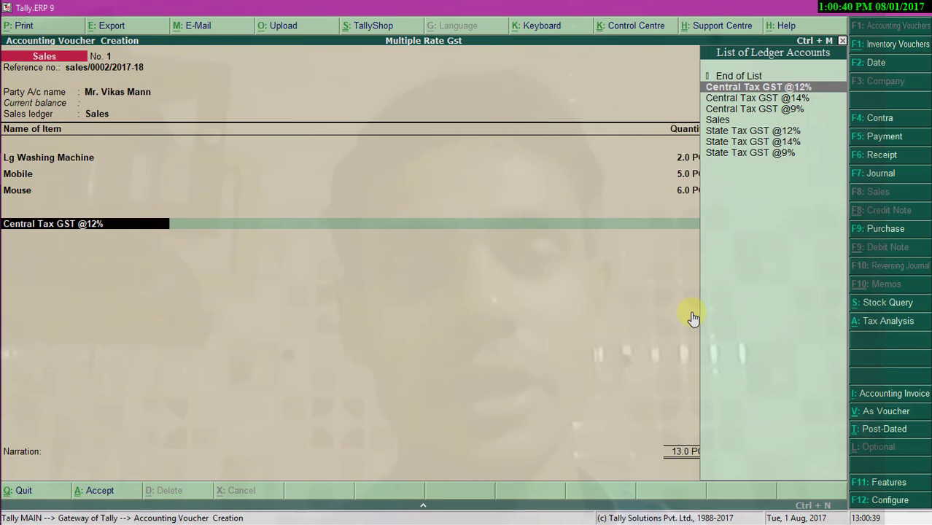
pyautogui.hotkey('alt', 'c')
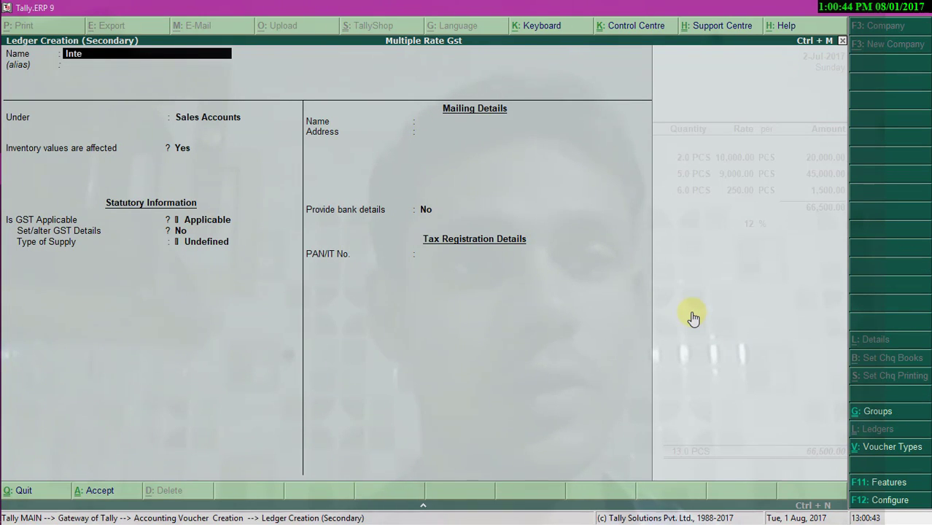
pyautogui.write('Integrate Tax')
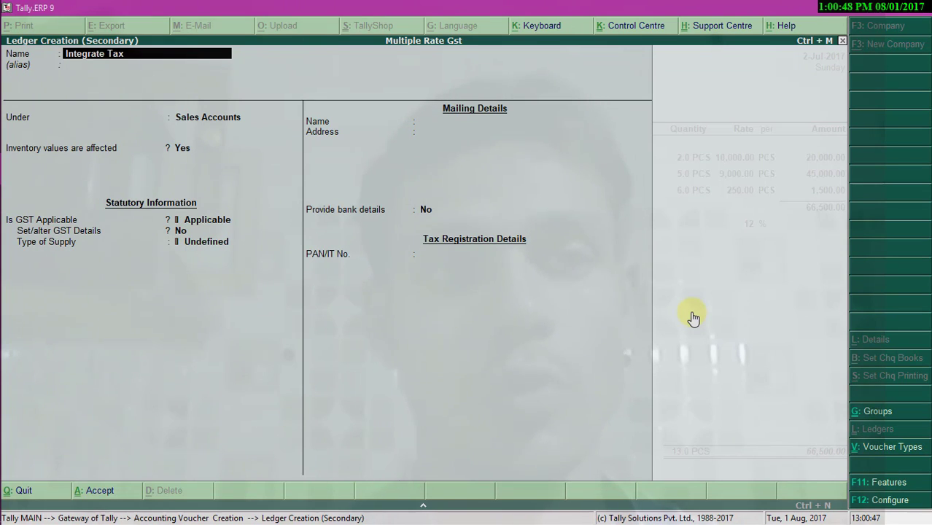
pyautogui.write(' GST')
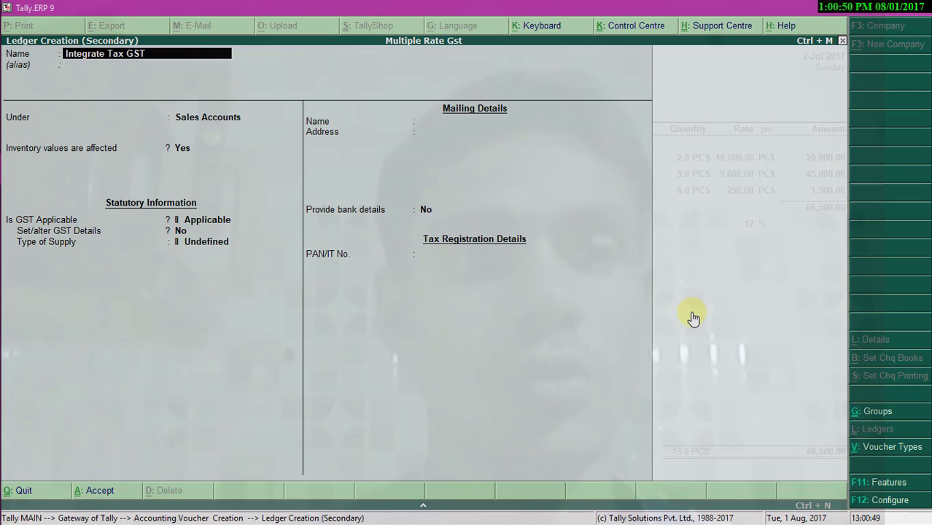
pyautogui.write(' @')
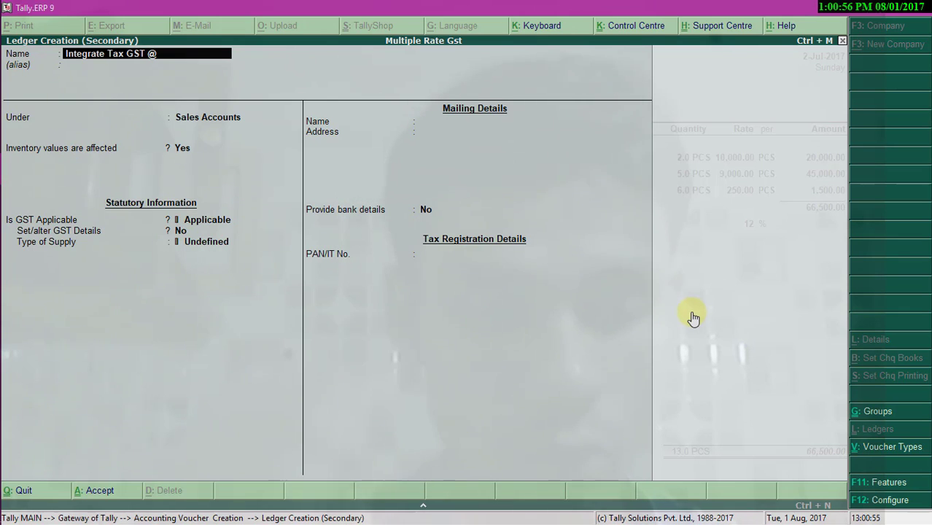
pyautogui.write('18')
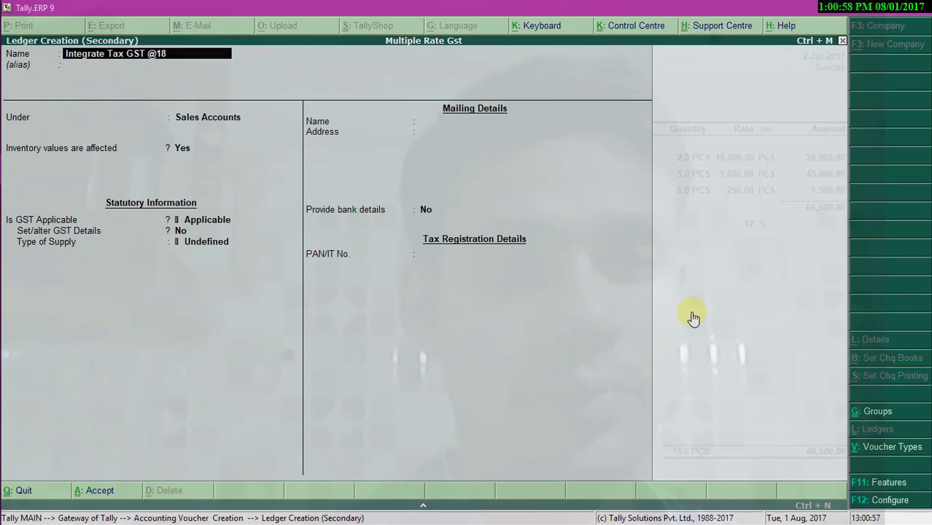
pyautogui.write('%')
pyautogui.press('Return')
pyautogui.press('Return')
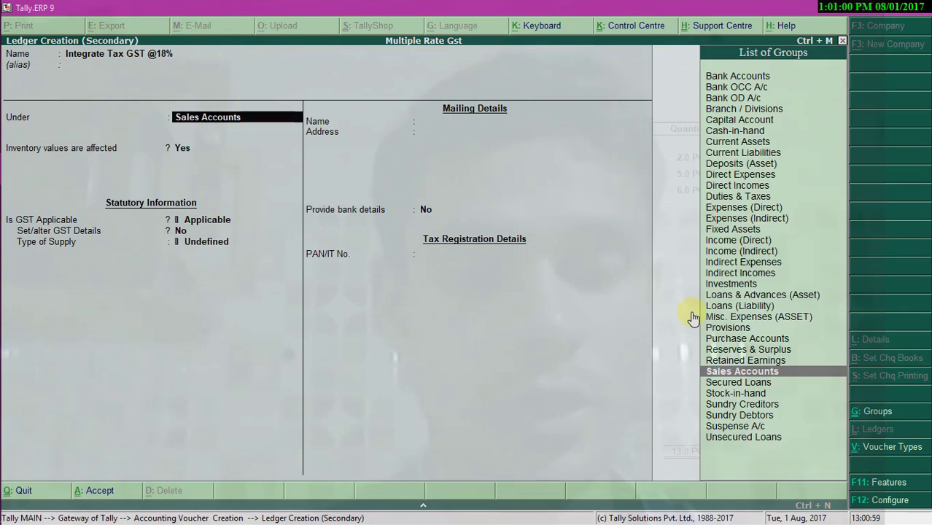
pyautogui.write('Du')
pyautogui.press('Return')
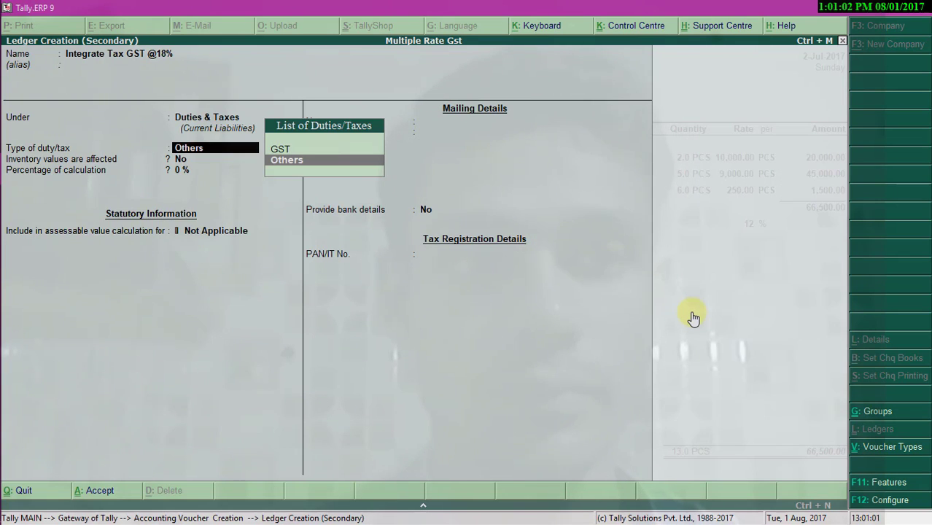
pyautogui.press('Up')
pyautogui.press('Return')
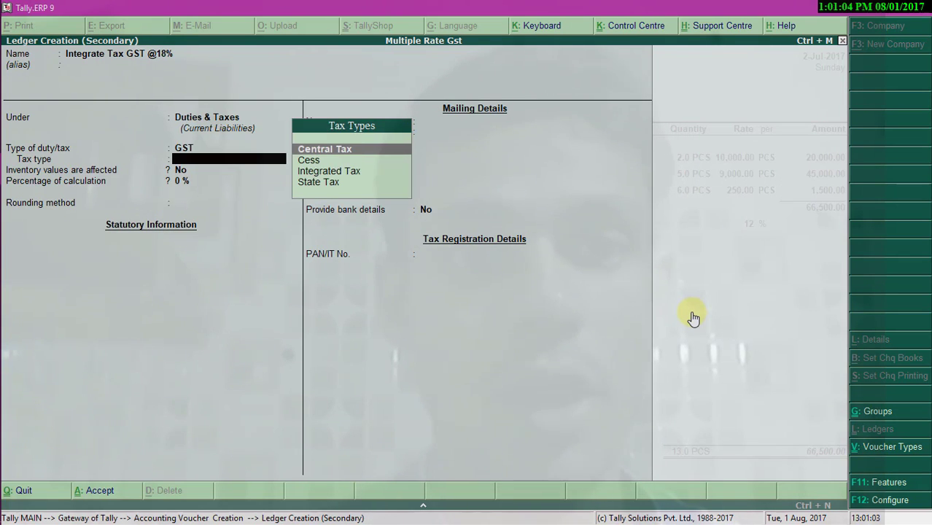
# - Make it Integrated Tax at 18% with Normal Rounding, save it, and accept the 270.00 tax
pyautogui.press('Down')
pyautogui.press('Down')
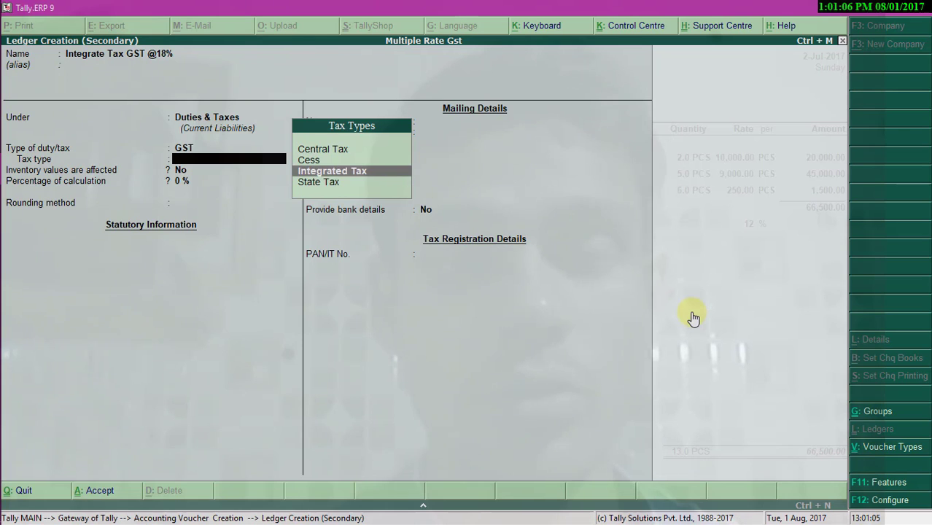
pyautogui.press('Return')
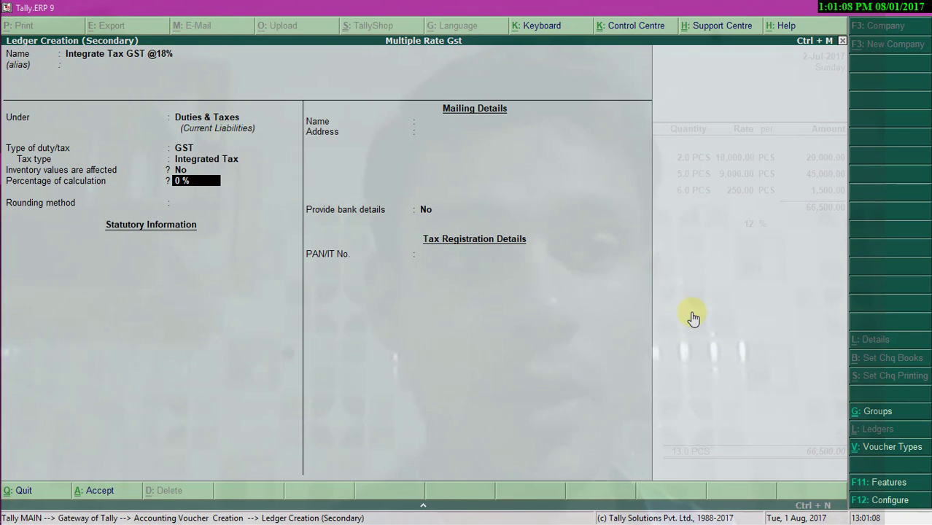
pyautogui.write('18')
pyautogui.press('Return')
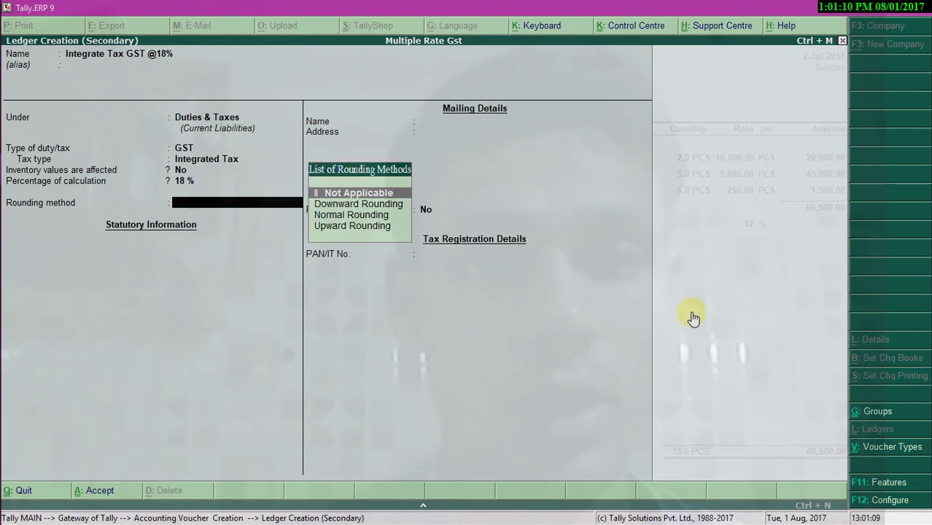
pyautogui.press('Down')
pyautogui.press('Down')
pyautogui.press('Down')
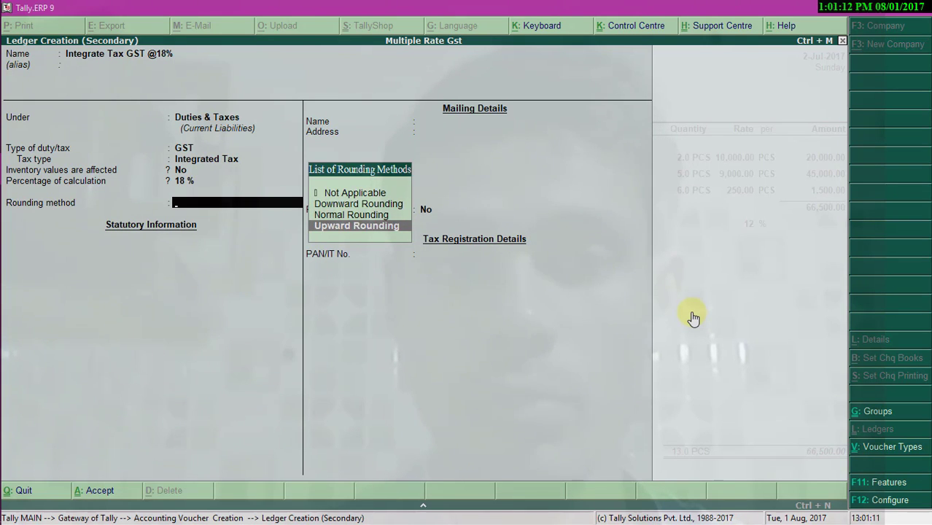
pyautogui.press('Up')
pyautogui.press('Return')
pyautogui.press('Return')
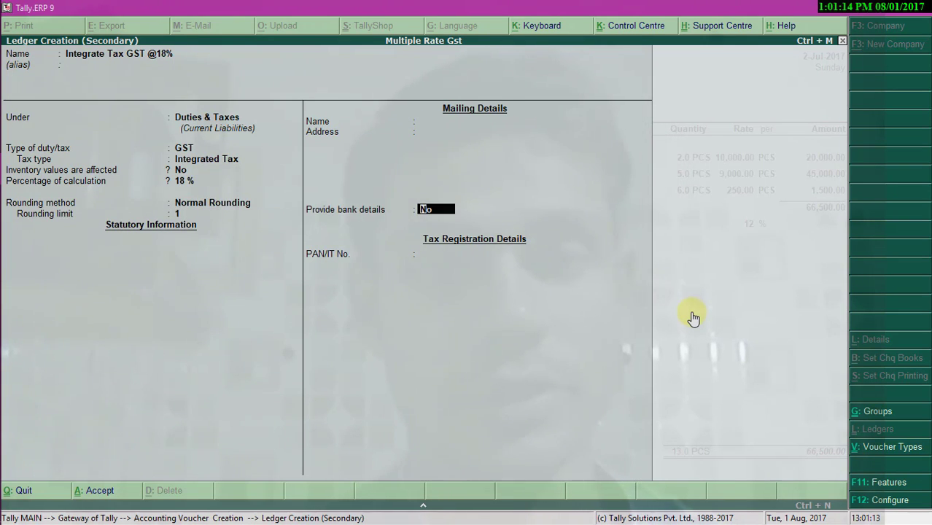
pyautogui.hotkey('ctrl', 'a')
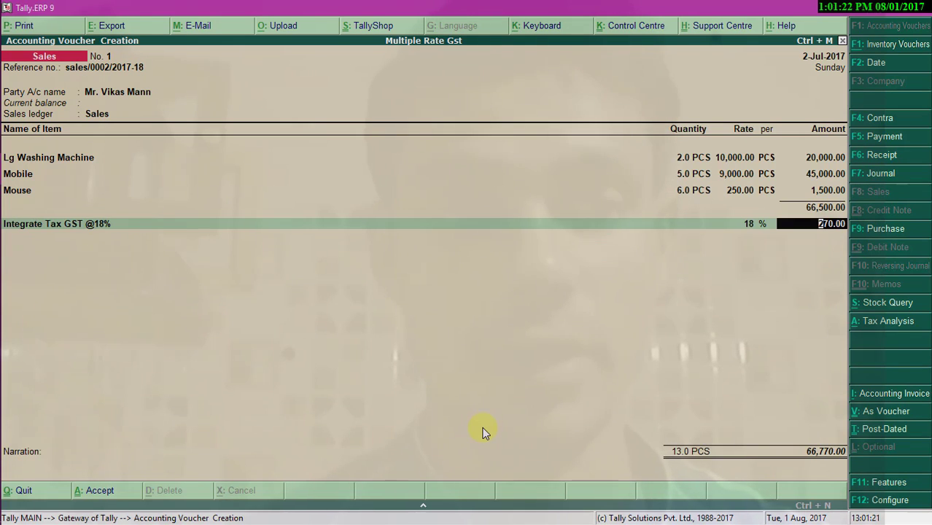
pyautogui.press('Return')
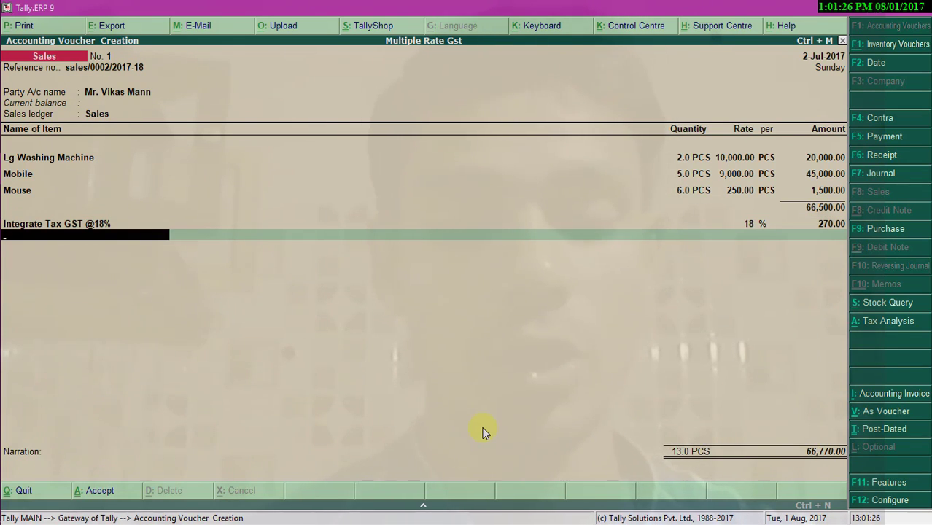
pyautogui.write('Int')
pyautogui.hotkey('alt', 'c')
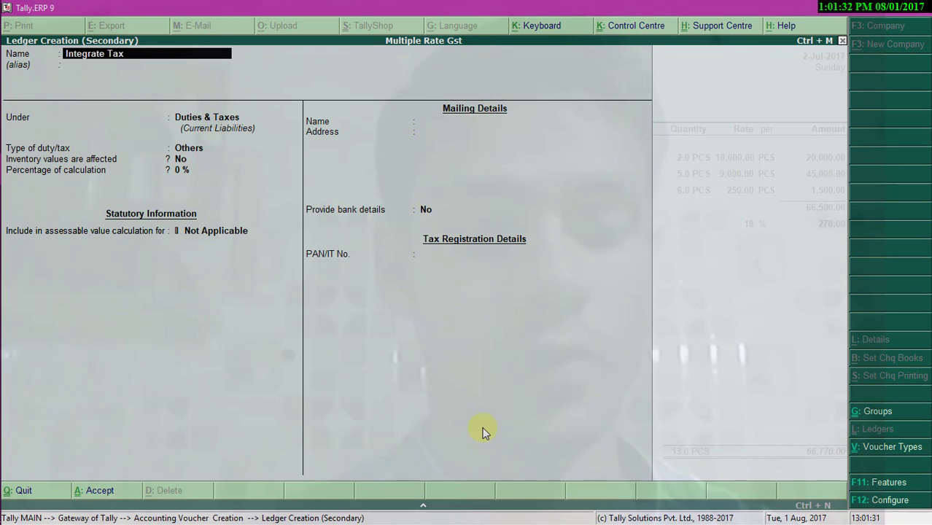
pyautogui.write('GST @')
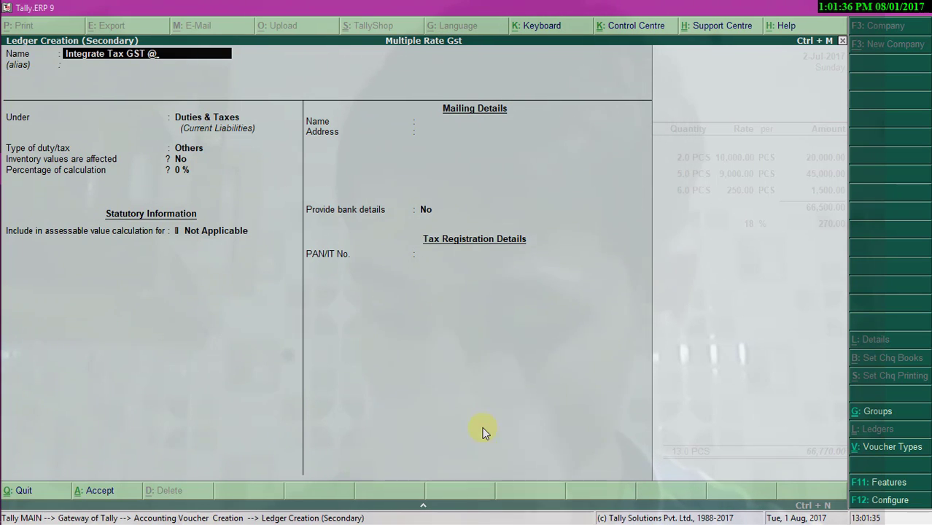
pyautogui.write('24%')
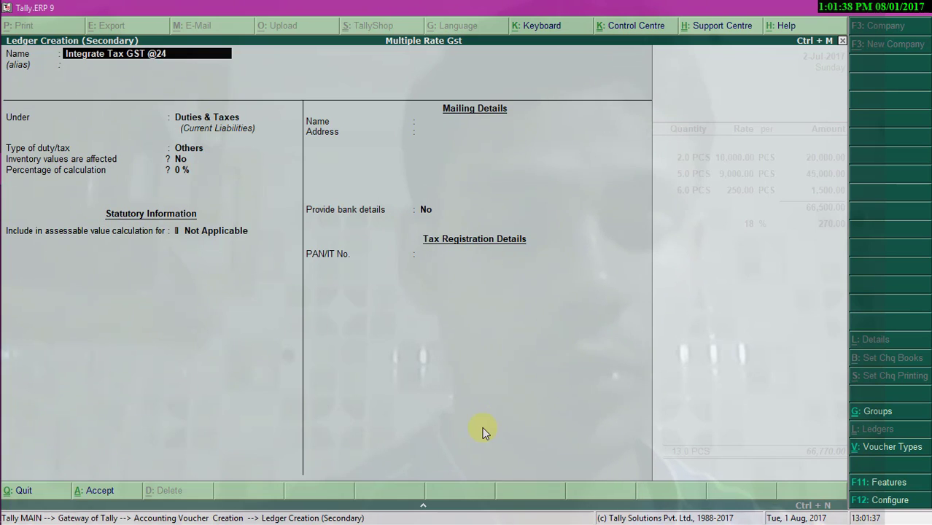
pyautogui.press('Return')
pyautogui.press('Return')
pyautogui.press('Return')
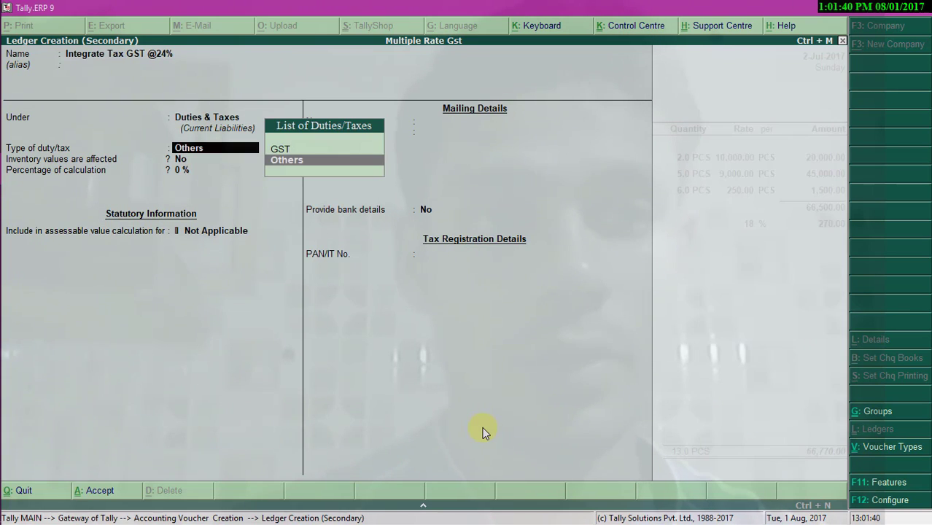
pyautogui.press('Up')
pyautogui.press('Return')
pyautogui.write('I')
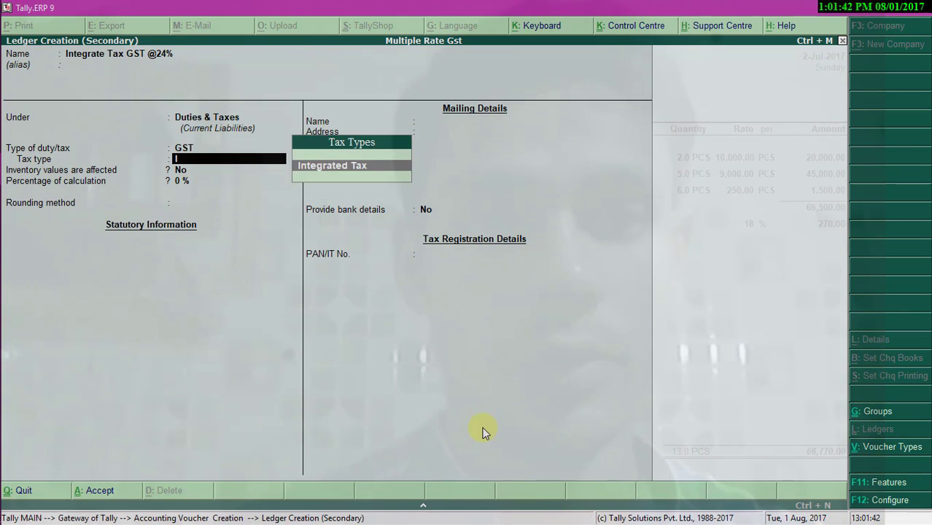
pyautogui.press('Return')
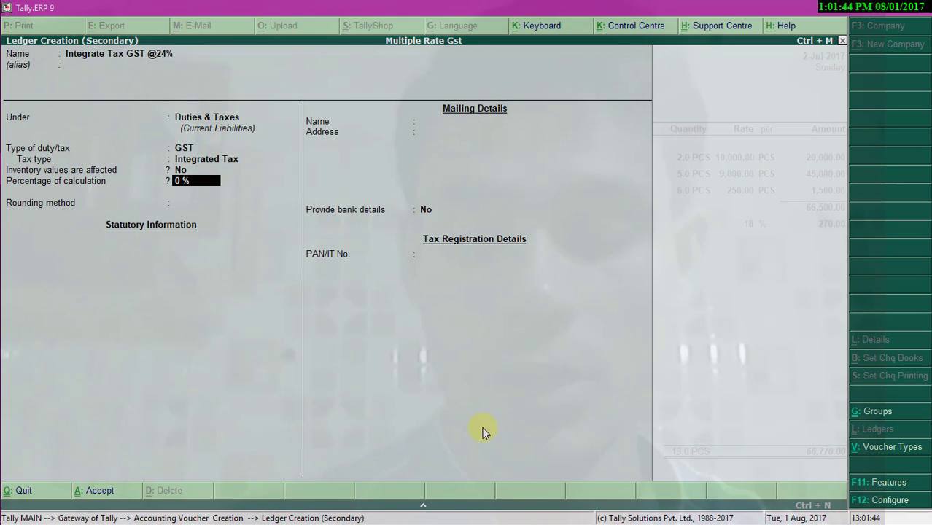
# - Set it to 24% with Normal Rounding limit 1, save it, and accept the 10,800.00 tax
pyautogui.write('24')
pyautogui.press('Return')
pyautogui.press('Down')
pyautogui.press('Down')
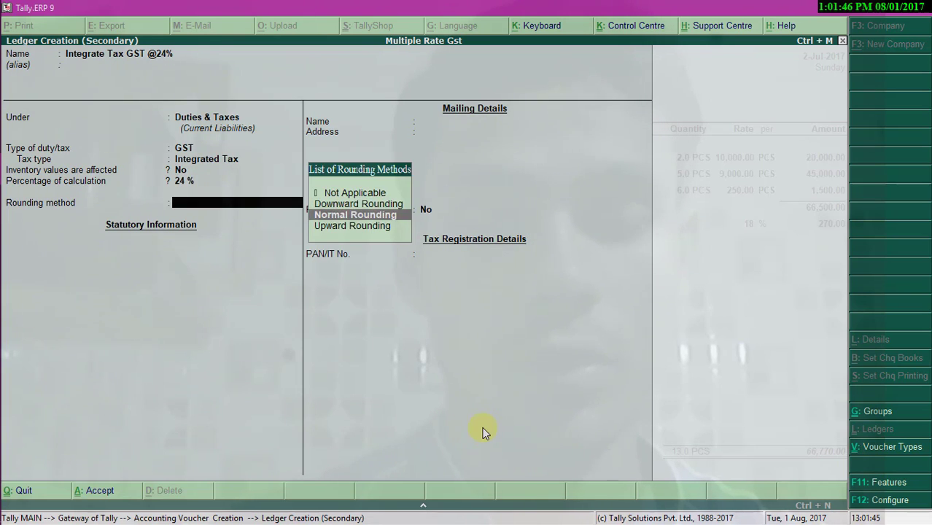
pyautogui.press('Return')
pyautogui.write('1')
pyautogui.press('Return')
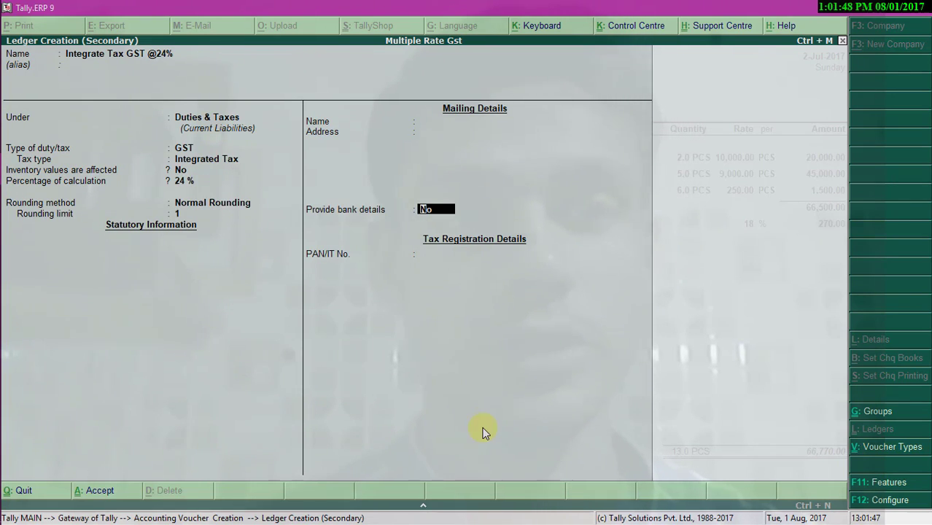
pyautogui.hotkey('ctrl', 'a')
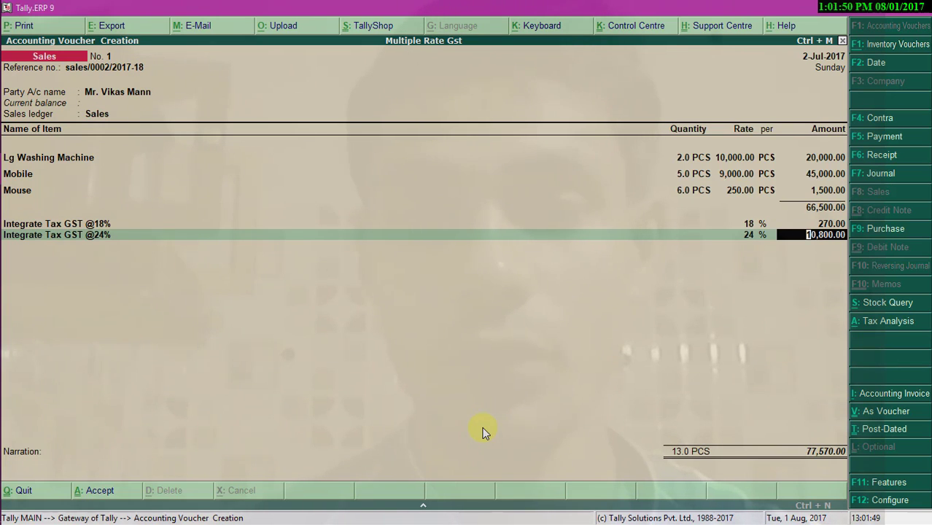
pyautogui.press('Return')
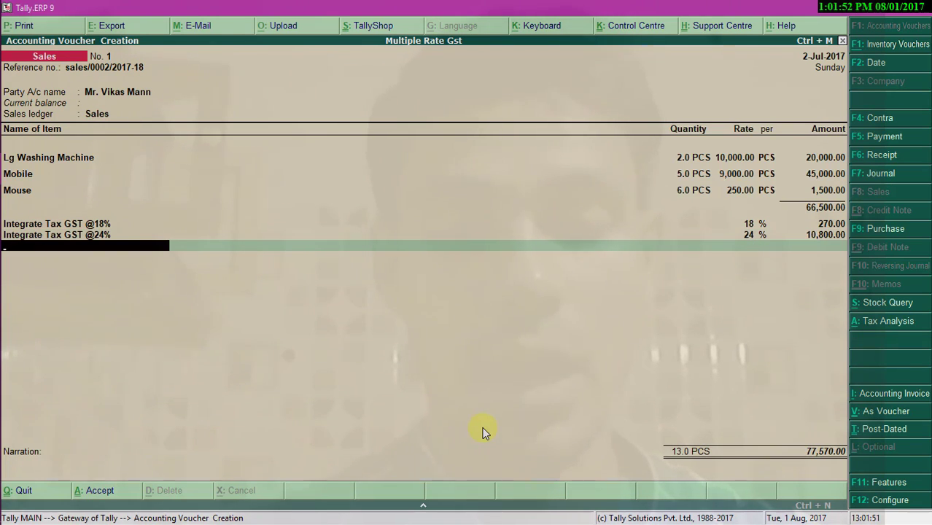
pyautogui.hotkey('alt', 'c')
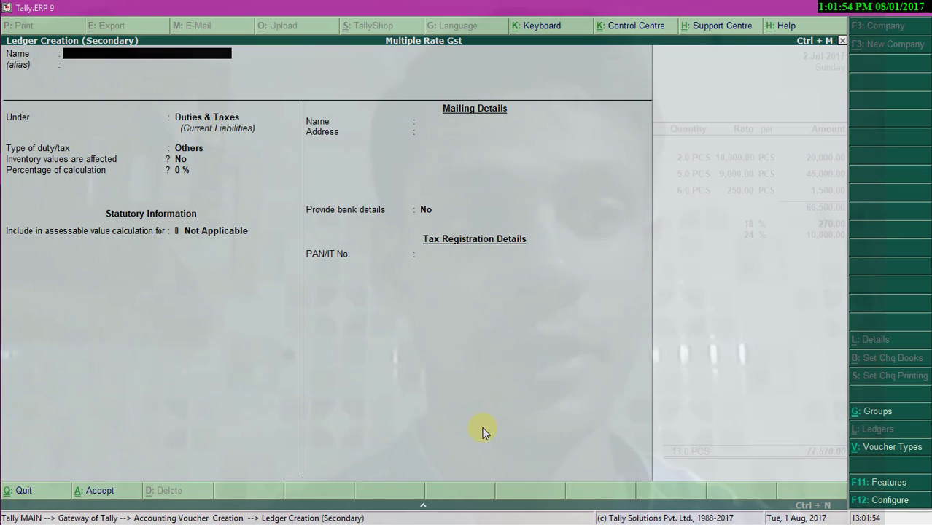
pyautogui.write('Integrate Tax')
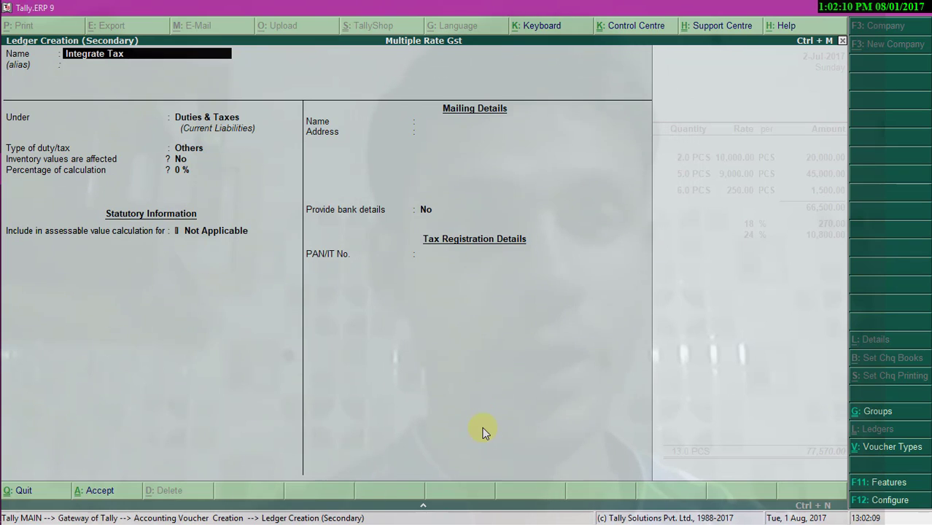
pyautogui.write('GST')
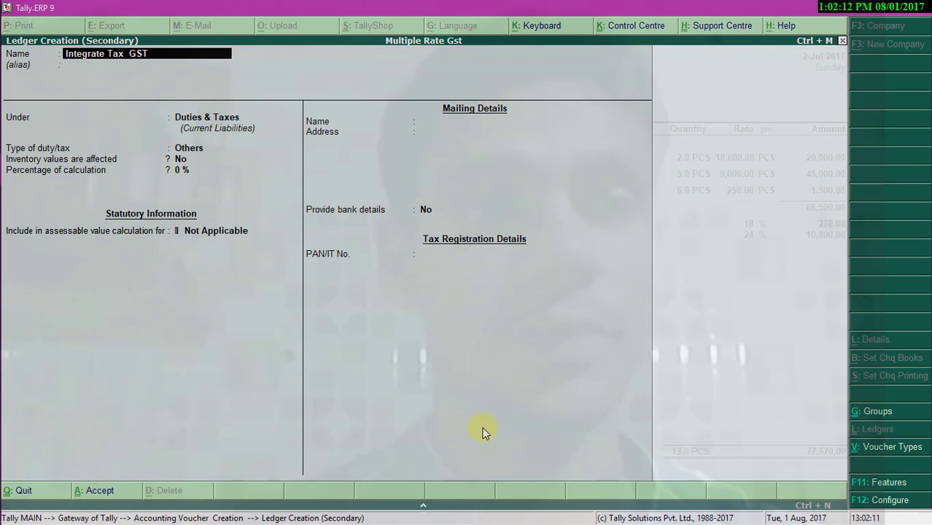
pyautogui.write(' @')
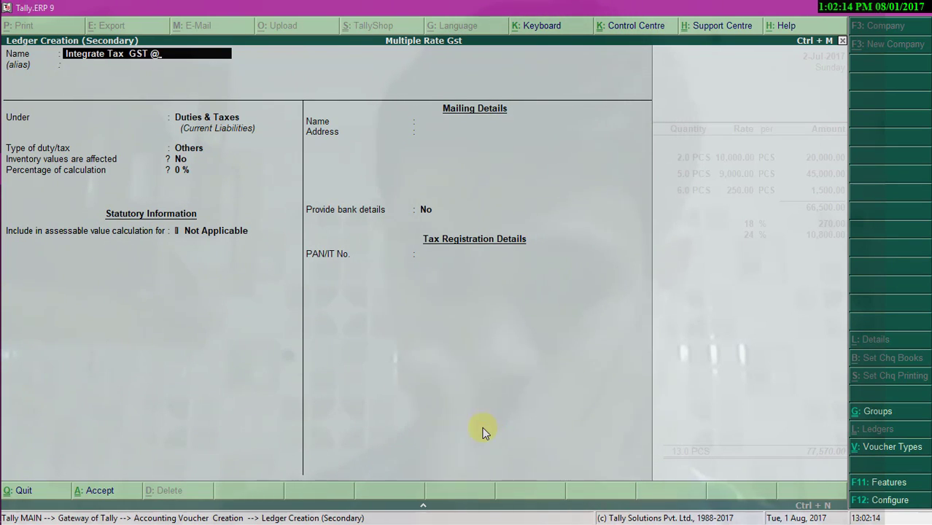
pyautogui.write('28%')
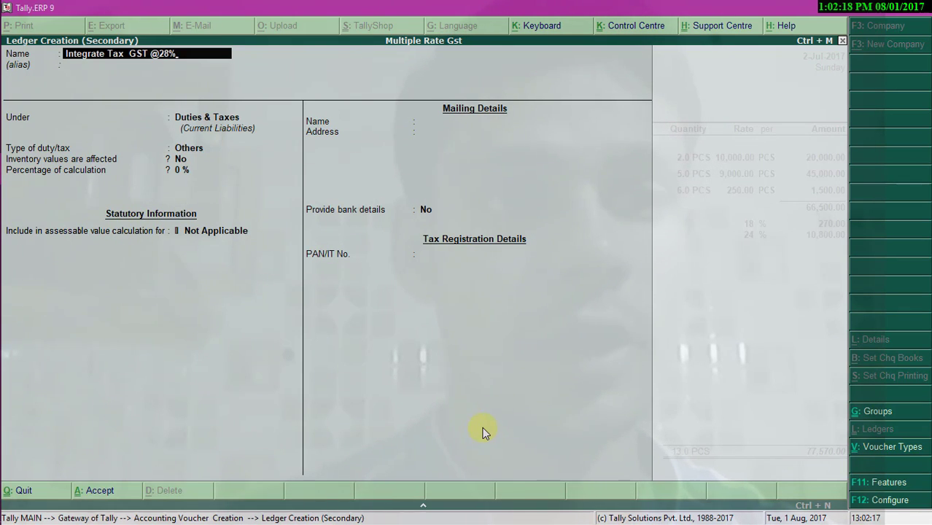
pyautogui.press('Return')
pyautogui.press('Return')
pyautogui.press('Return')
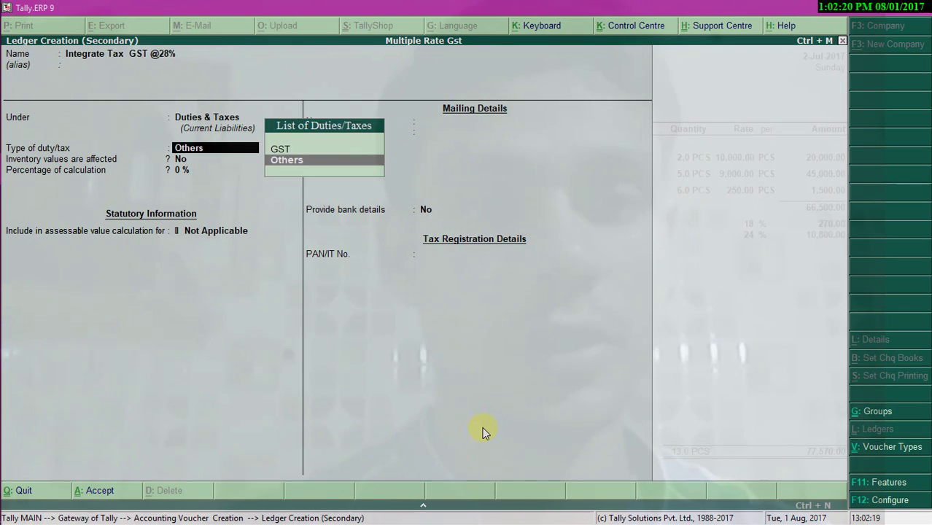
pyautogui.press('Up')
pyautogui.press('Return')
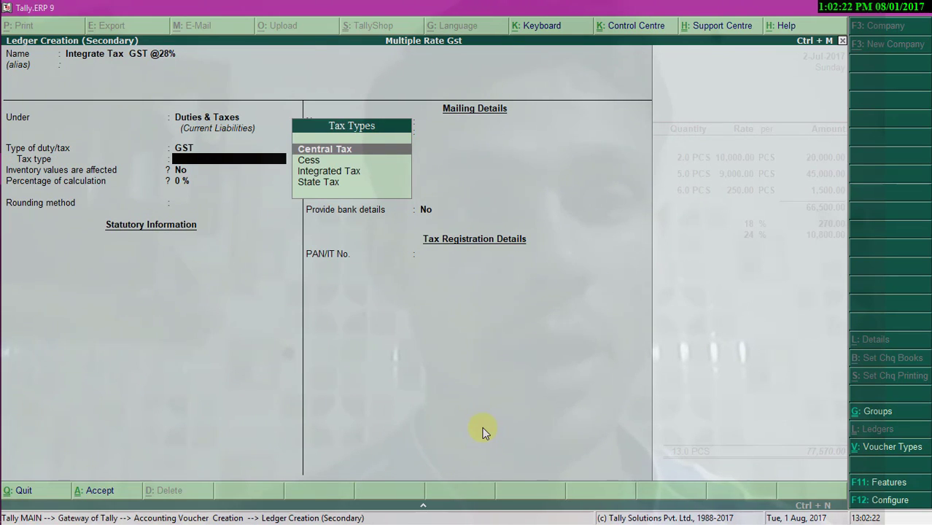
# - Set it to Integrated Tax at 28% with Normal Rounding and save the ledger
pyautogui.write('i')
pyautogui.press('Return')
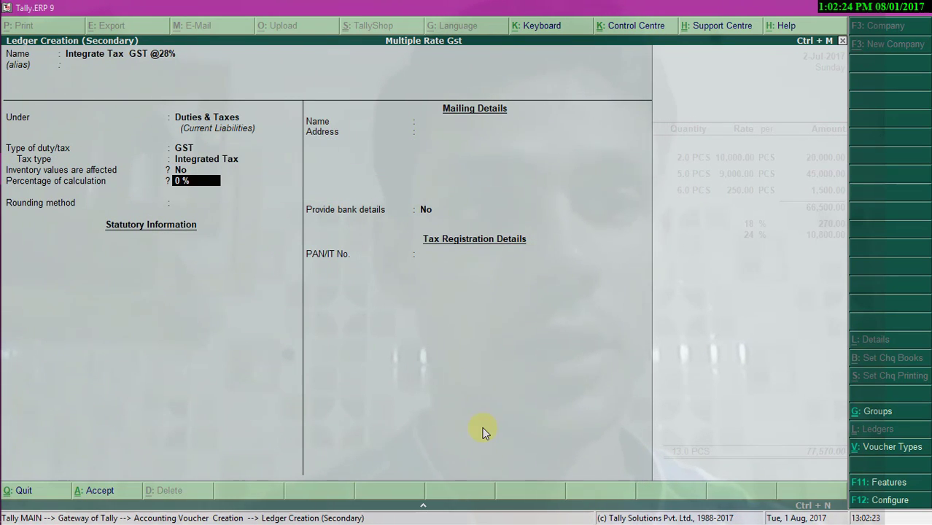
pyautogui.write('28')
pyautogui.press('Return')
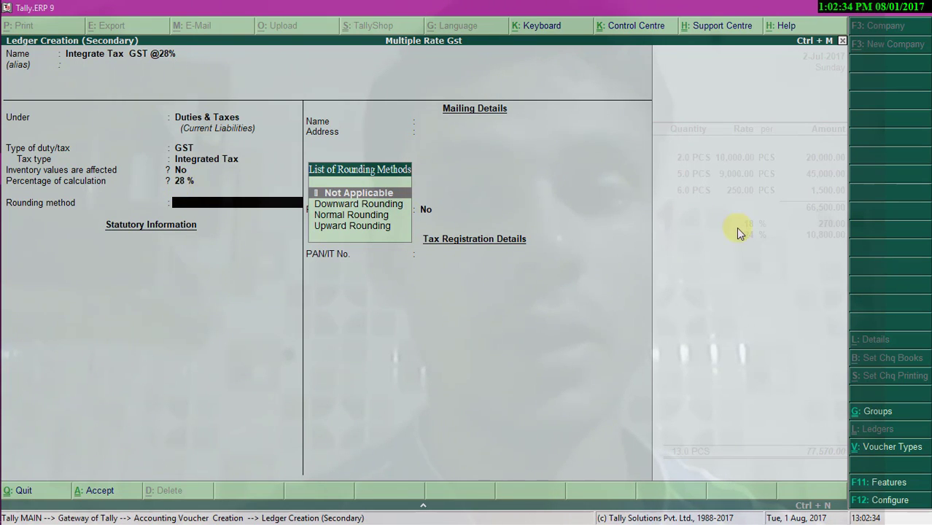
pyautogui.press('Down')
pyautogui.press('Down')
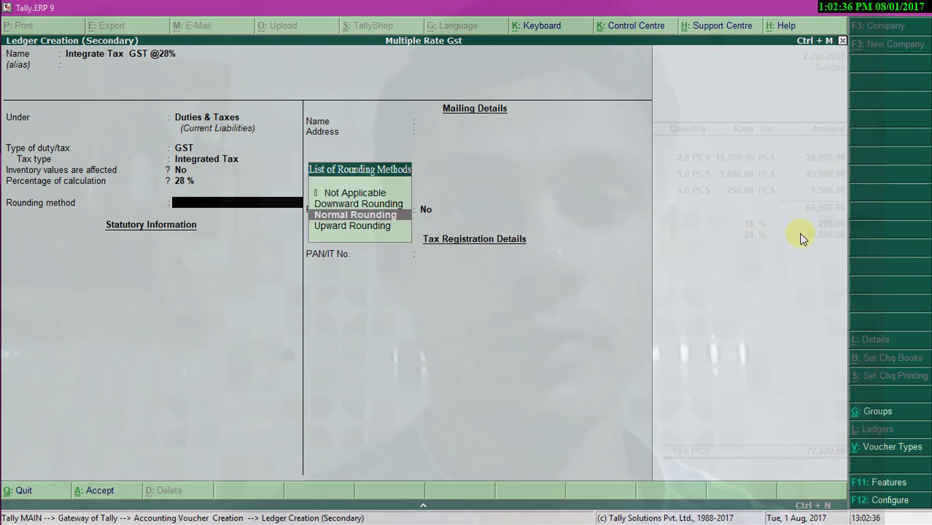
pyautogui.press('Return')
pyautogui.press('Return')
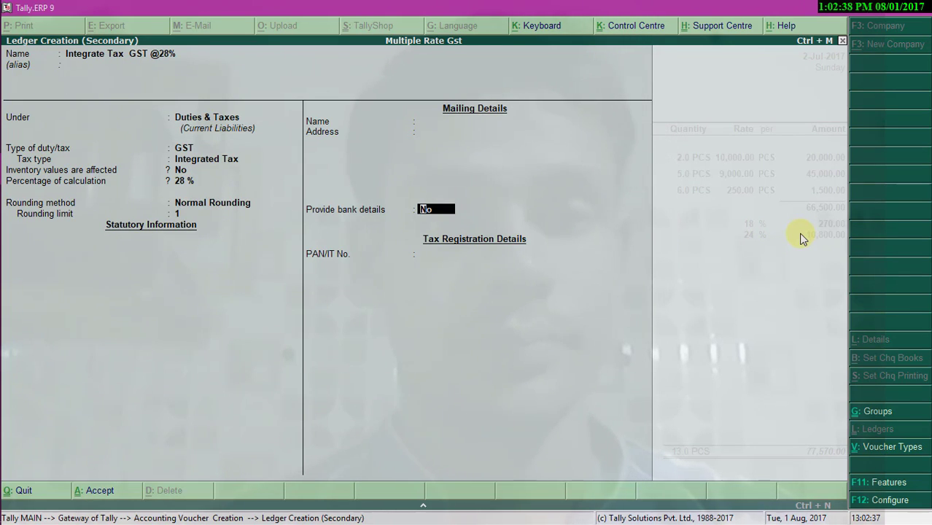
pyautogui.hotkey('ctrl', 'a')
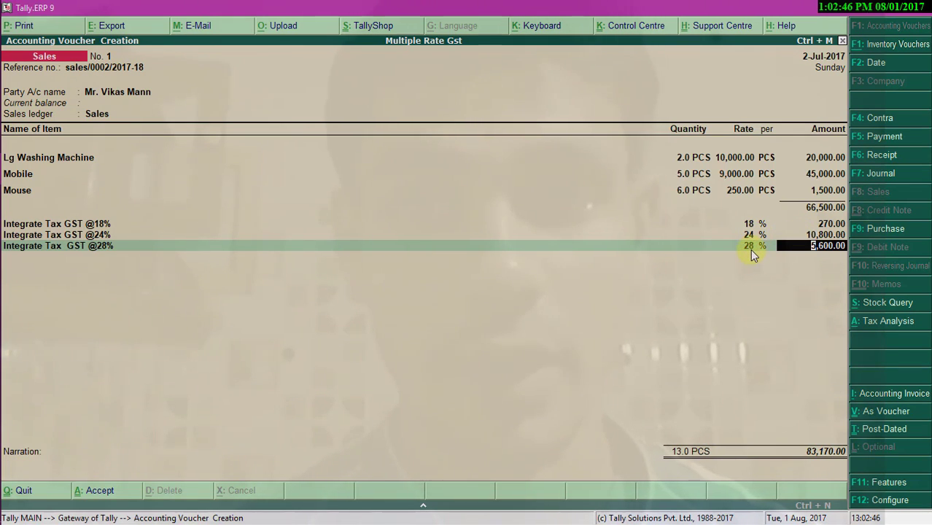
pyautogui.click(874, 330)
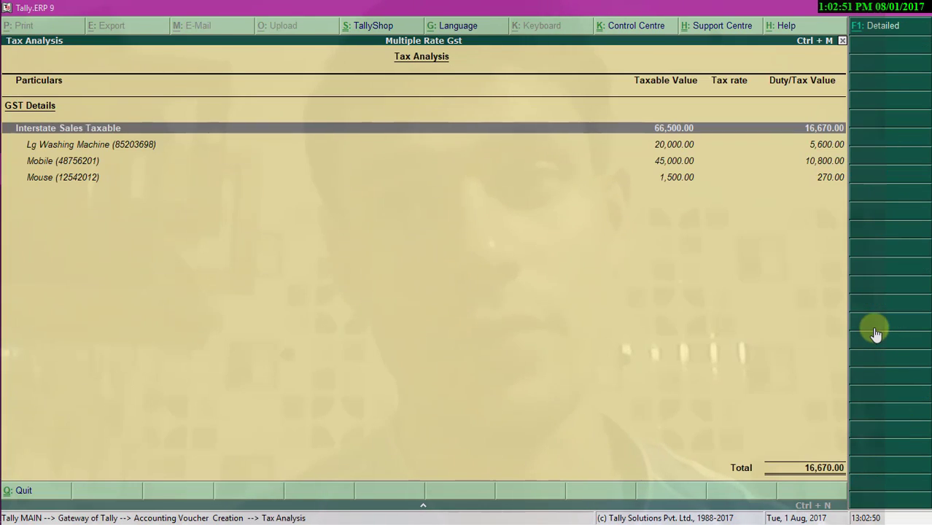
pyautogui.click(882, 33)
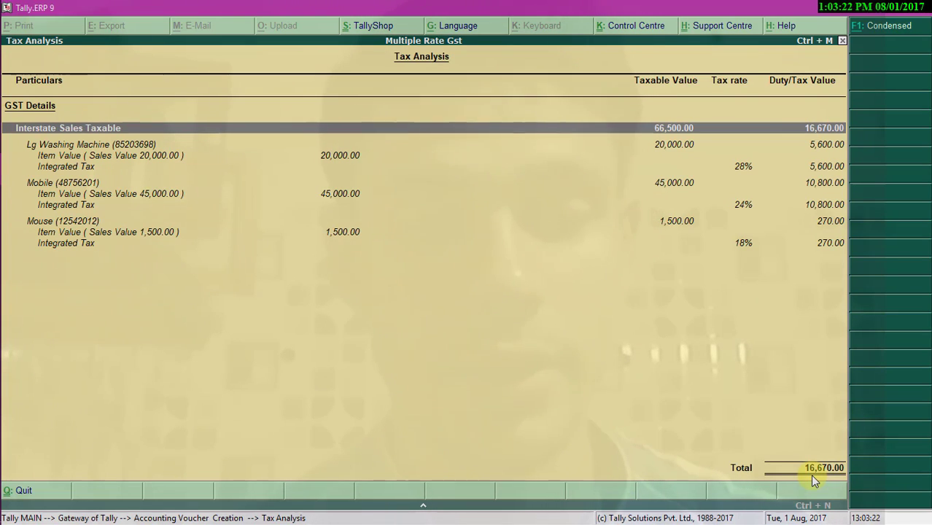
pyautogui.press('Escape')
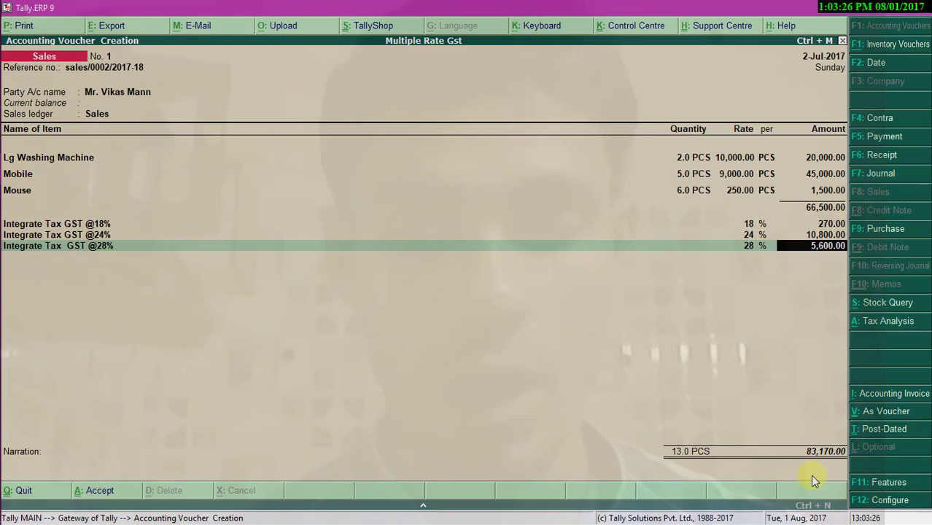
# - Save the 83,170.00 sales voucher and quit voucher entry
pyautogui.press('Return')
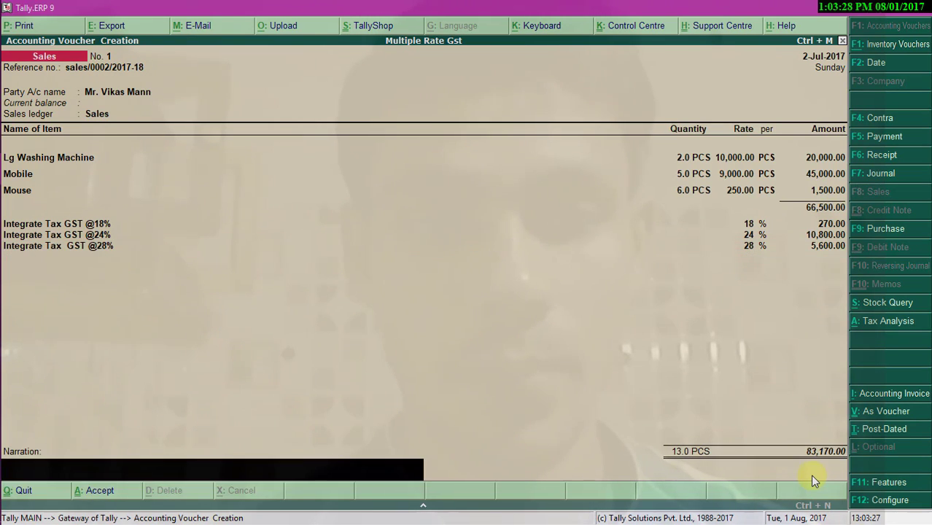
pyautogui.press('Return')
pyautogui.press('Return')
pyautogui.press('Return')
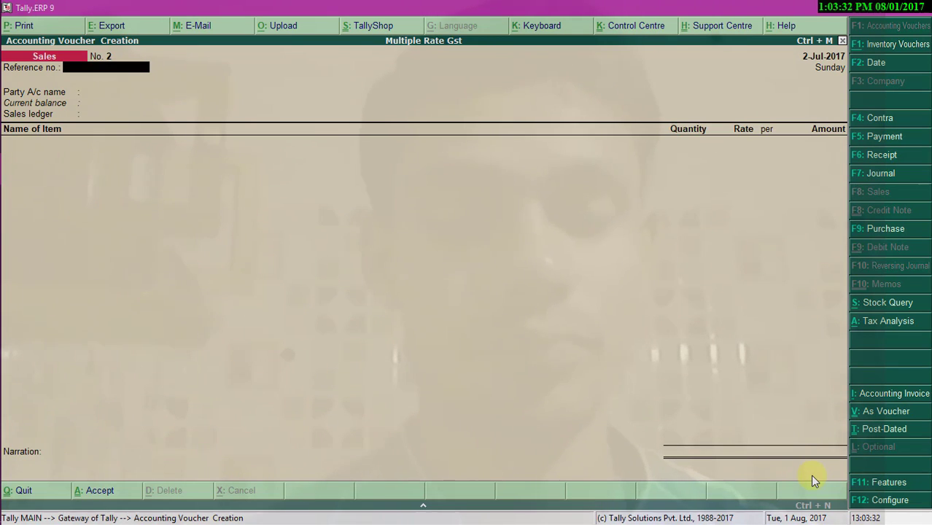
pyautogui.press('Escape')
pyautogui.press('Return')
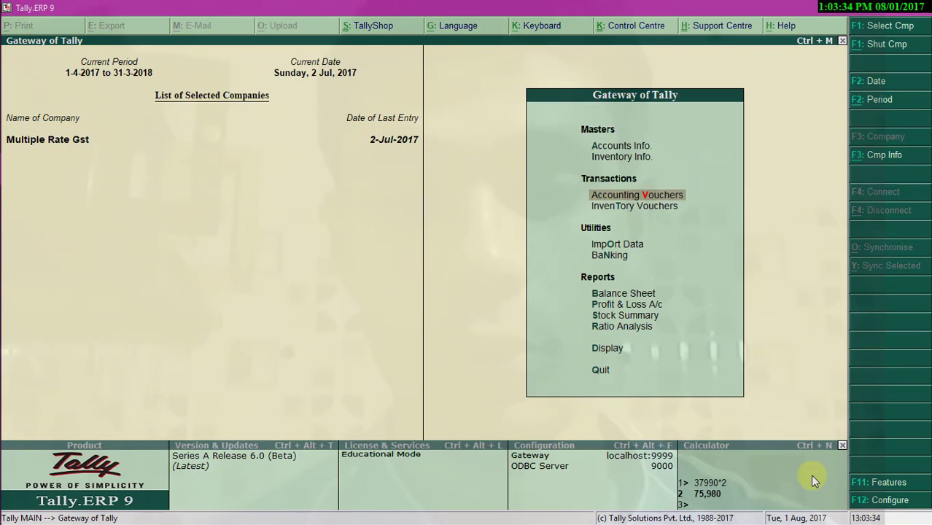
# - Open the GSTR-1 report under Statutory Reports > GST and go to its B2B Invoices row
pyautogui.click(605, 353)
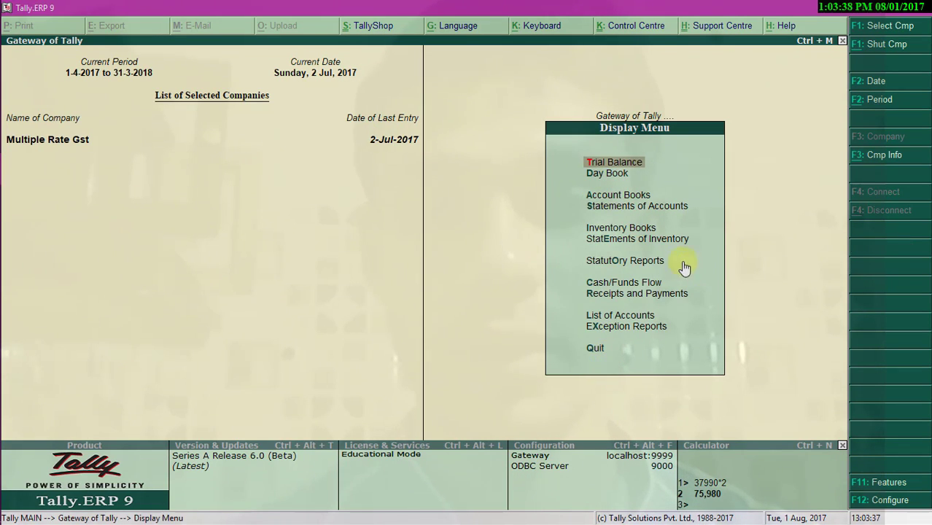
pyautogui.click(649, 261)
pyautogui.press('Return')
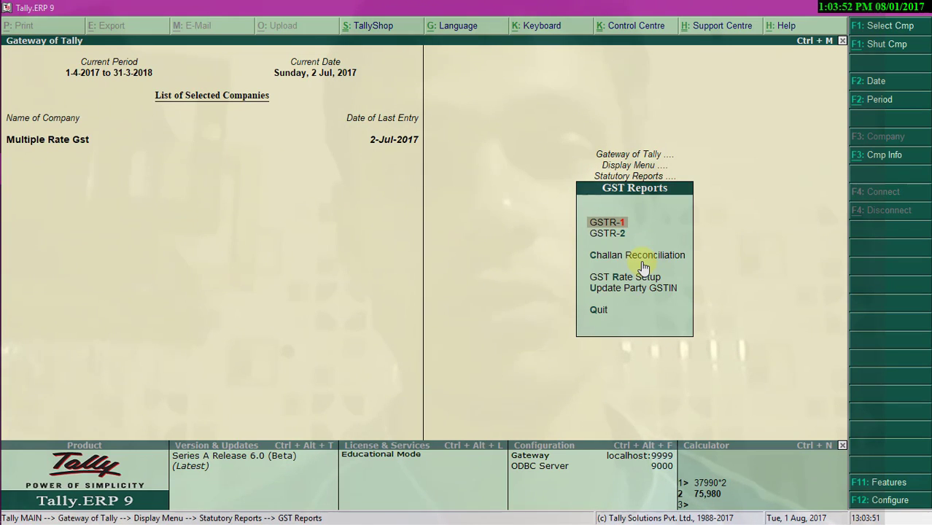
pyautogui.press('Return')
pyautogui.press('Down')
pyautogui.press('Down')
pyautogui.press('Down')
pyautogui.press('Down')
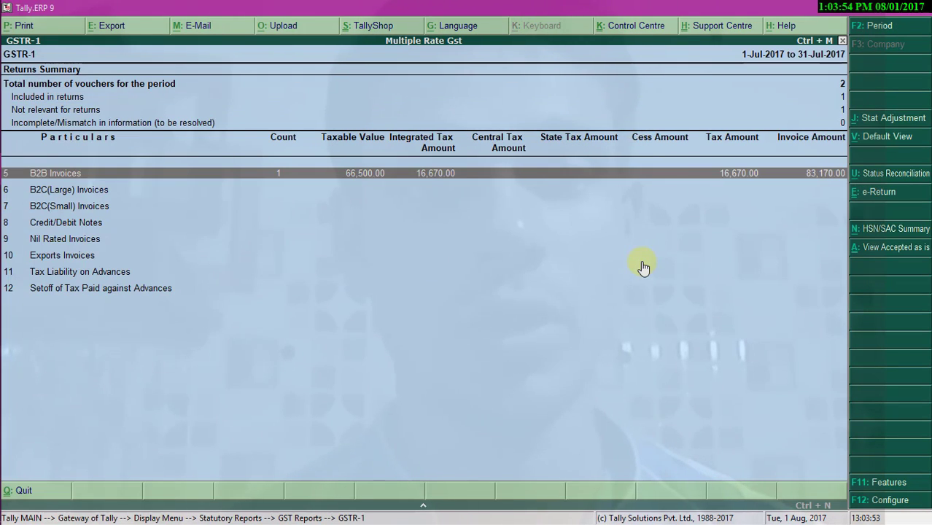
# - Note the Not relevant for returns count in GSTR-1, then open the GSTR-2 summary
pyautogui.click(441, 110)
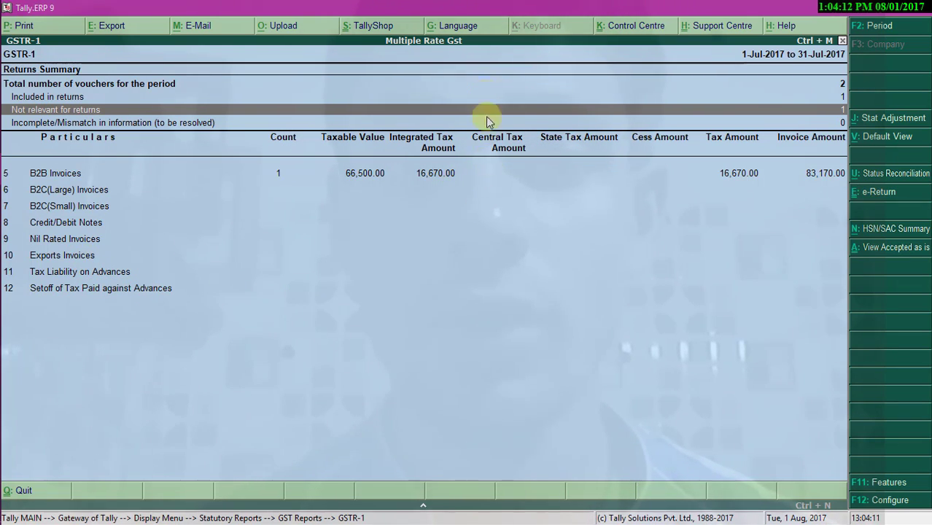
pyautogui.press('Escape')
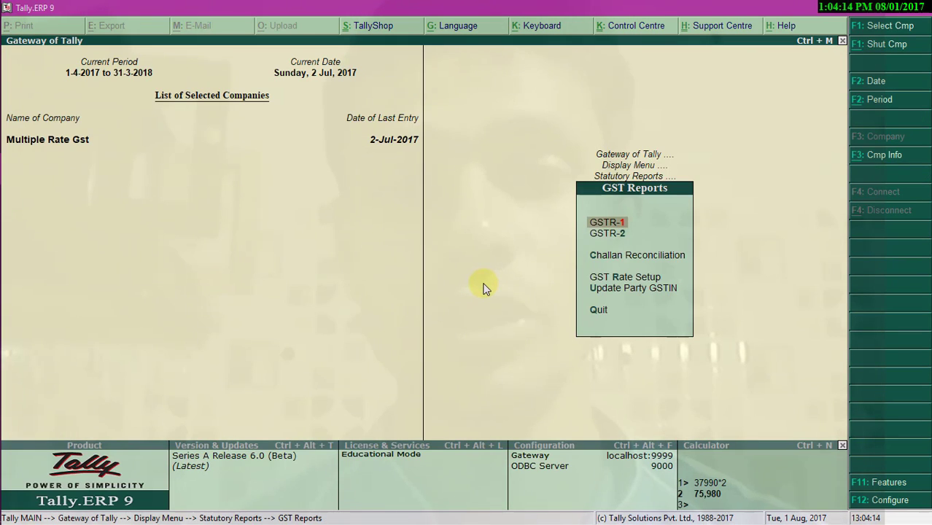
pyautogui.press('Down')
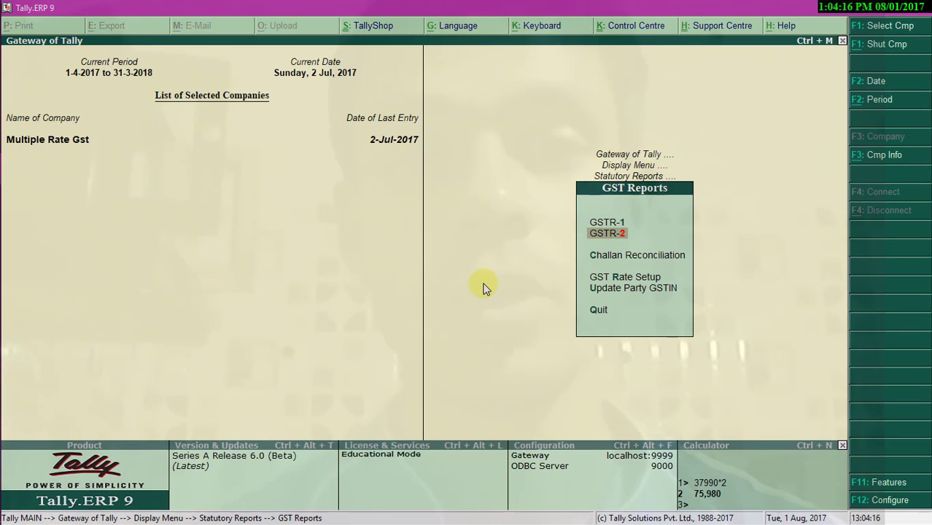
pyautogui.press('Return')
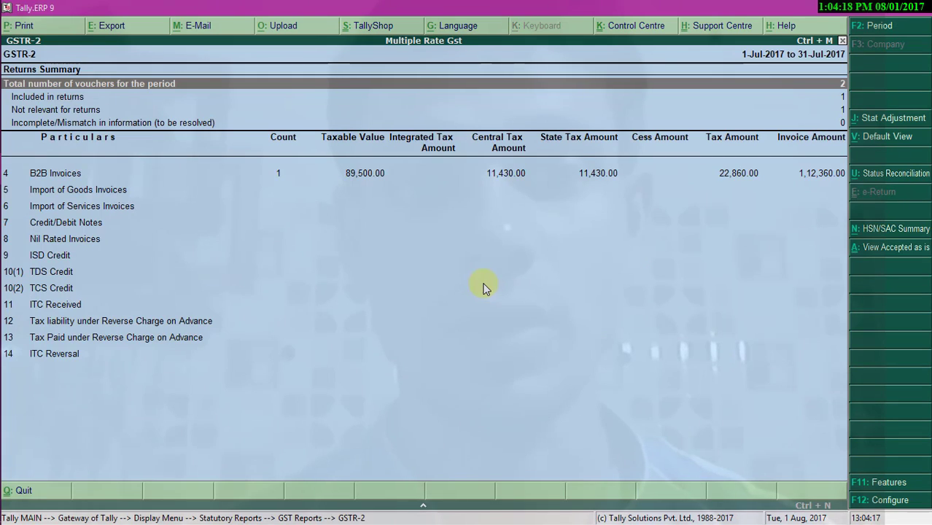
# - Check GSTR-2's B2B Invoices row, then return to the Gateway of Tally
pyautogui.press('Down')
pyautogui.press('Down')
pyautogui.press('Down')
pyautogui.press('Down')
pyautogui.press('Down')
pyautogui.press('Up')
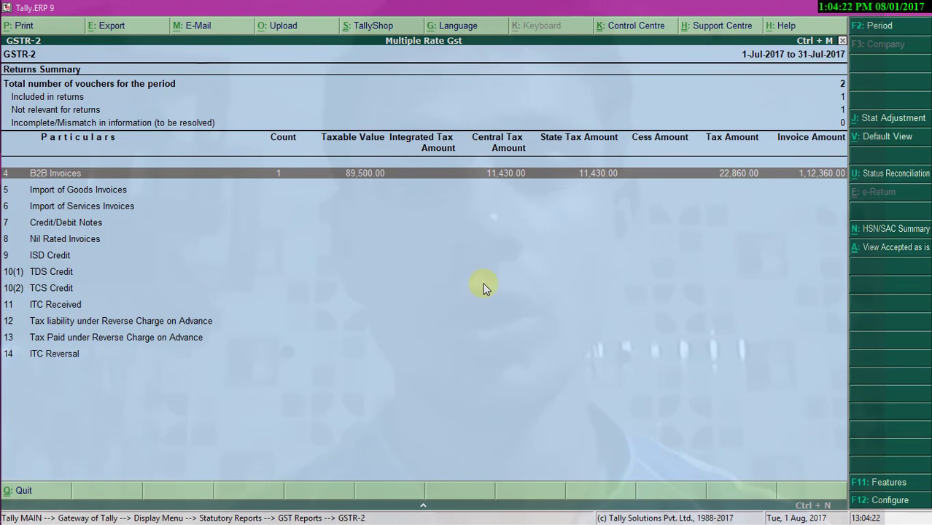
pyautogui.press('Escape')
pyautogui.press('Escape')
pyautogui.press('Escape')
pyautogui.press('Escape')
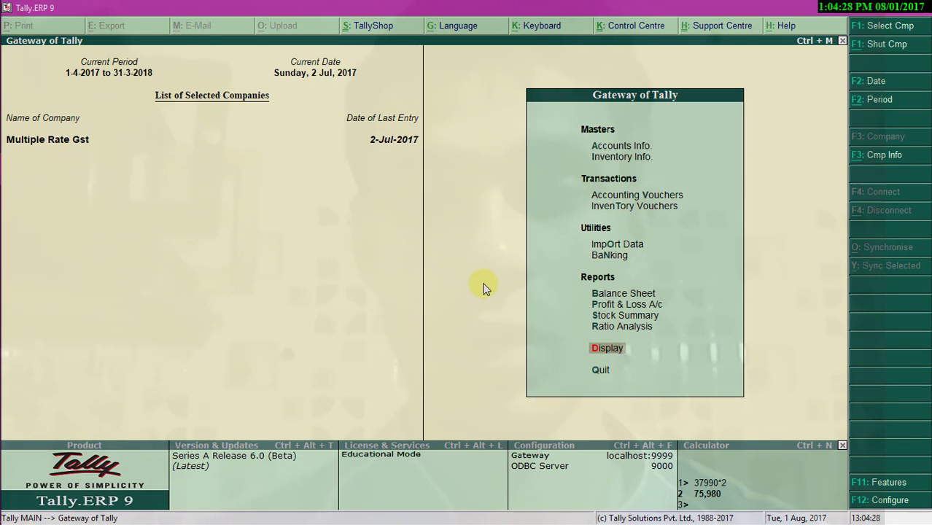
# - Open the Balance Sheet in detailed view, showing Sundry Debtors of 83,170.00 and totals of 1,32,070.00
pyautogui.press('Up')
pyautogui.press('Up')
pyautogui.press('Up')
pyautogui.press('Up')
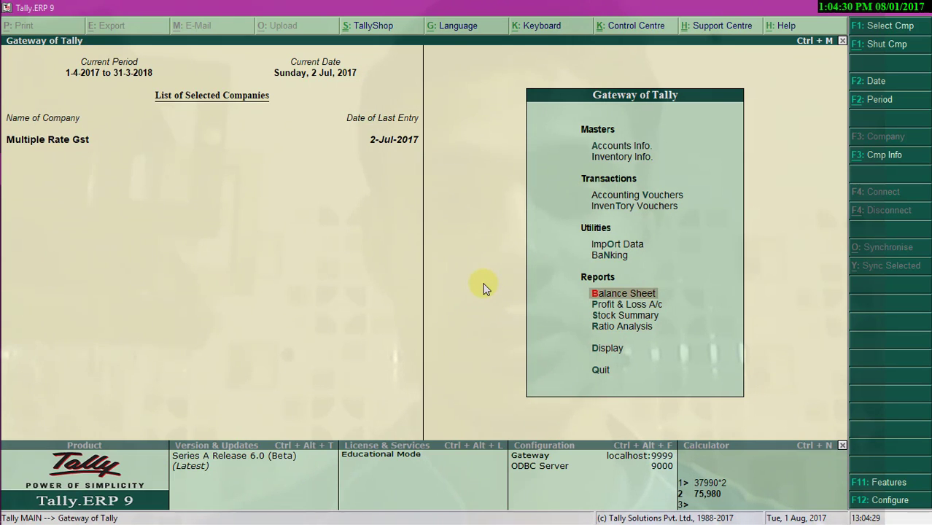
pyautogui.press('Return')
pyautogui.hotkey('alt', 'F1')
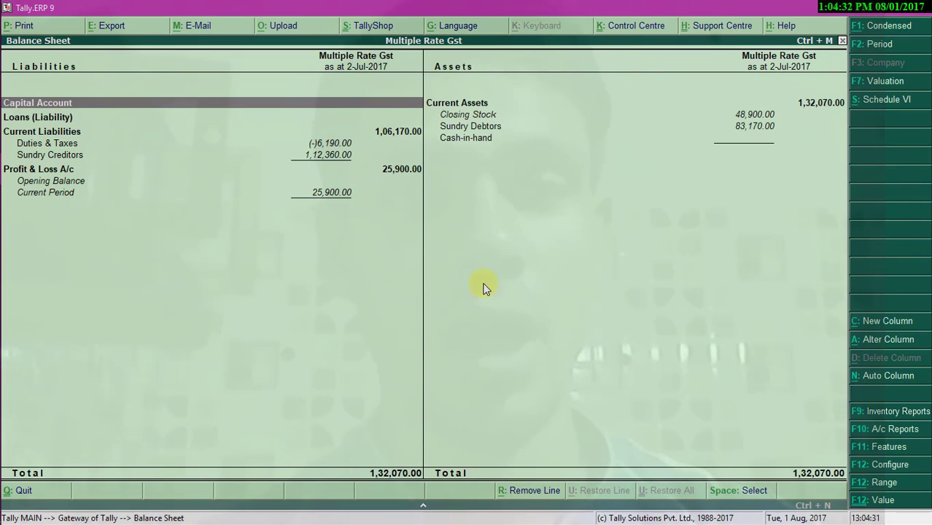